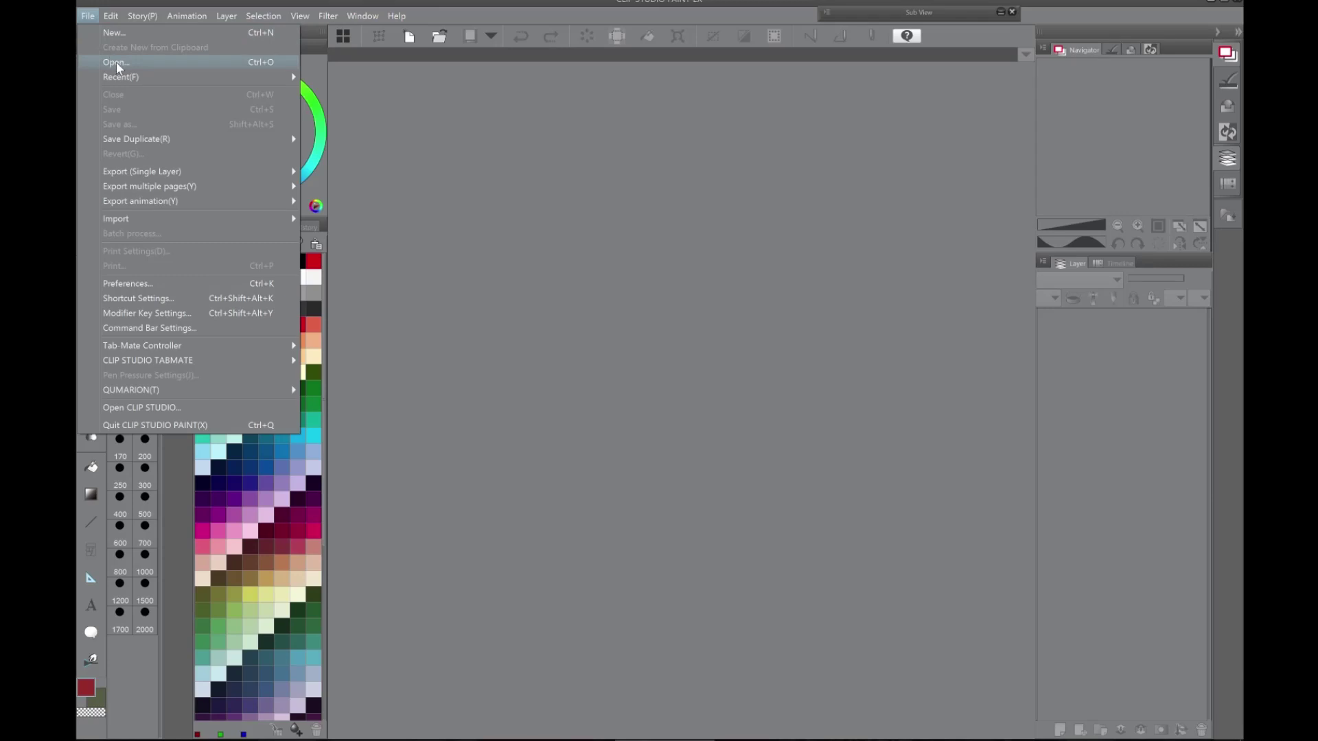
Open the artwork kissbunnycat.jpg from the Pictures folder
click(117, 62)
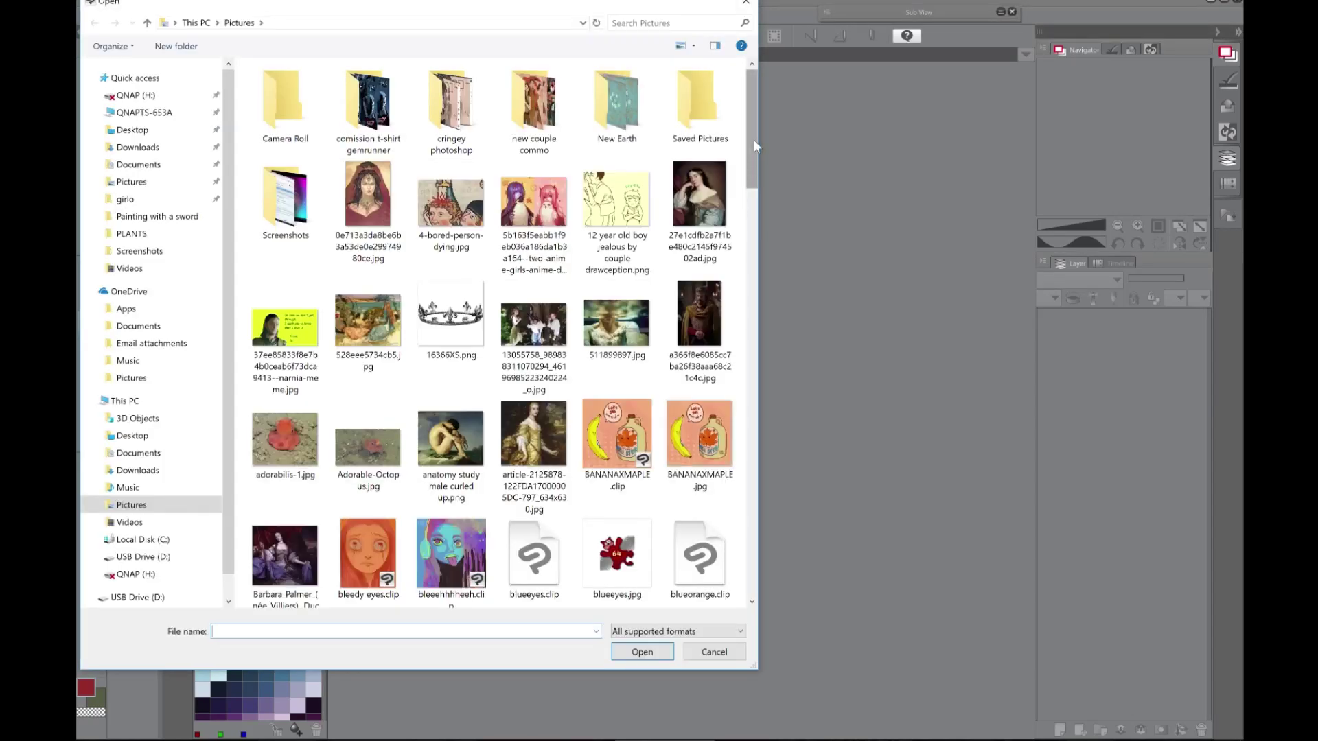
drag(754, 139, 779, 207)
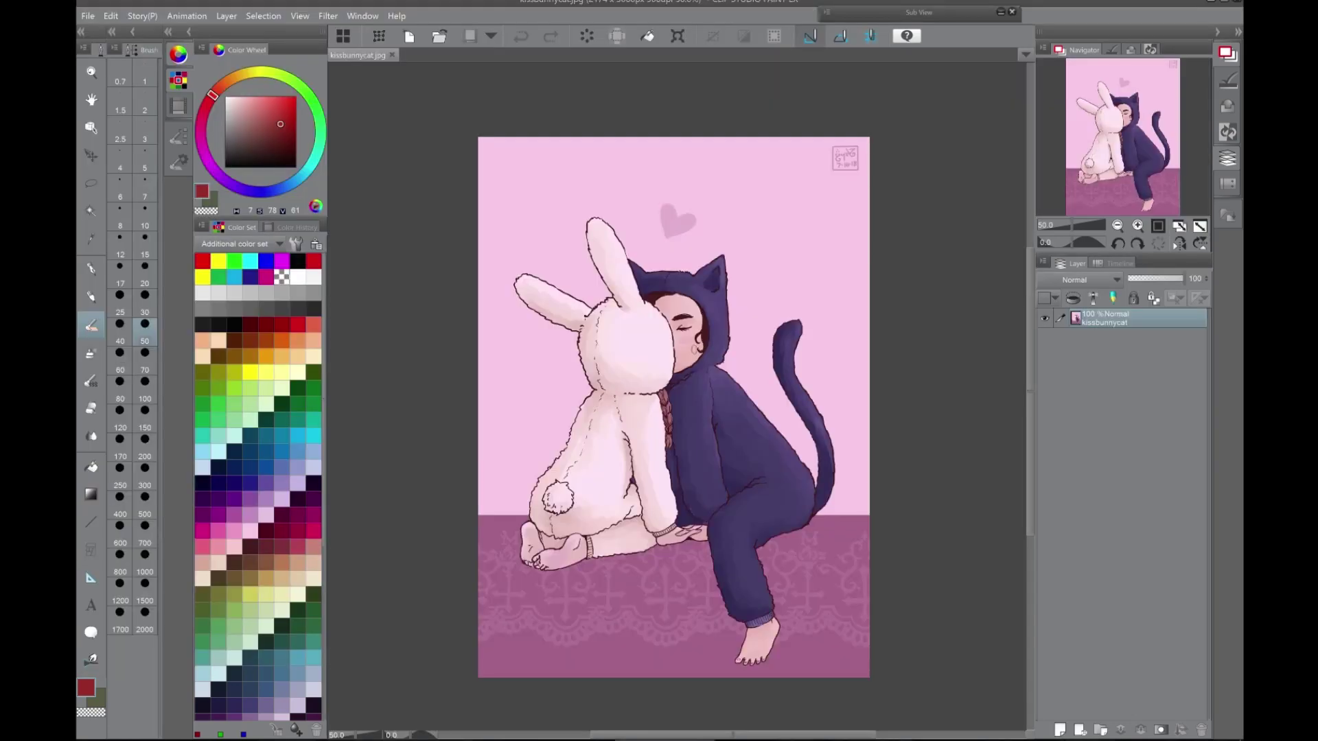
click(1139, 228)
click(1138, 227)
click(1113, 227)
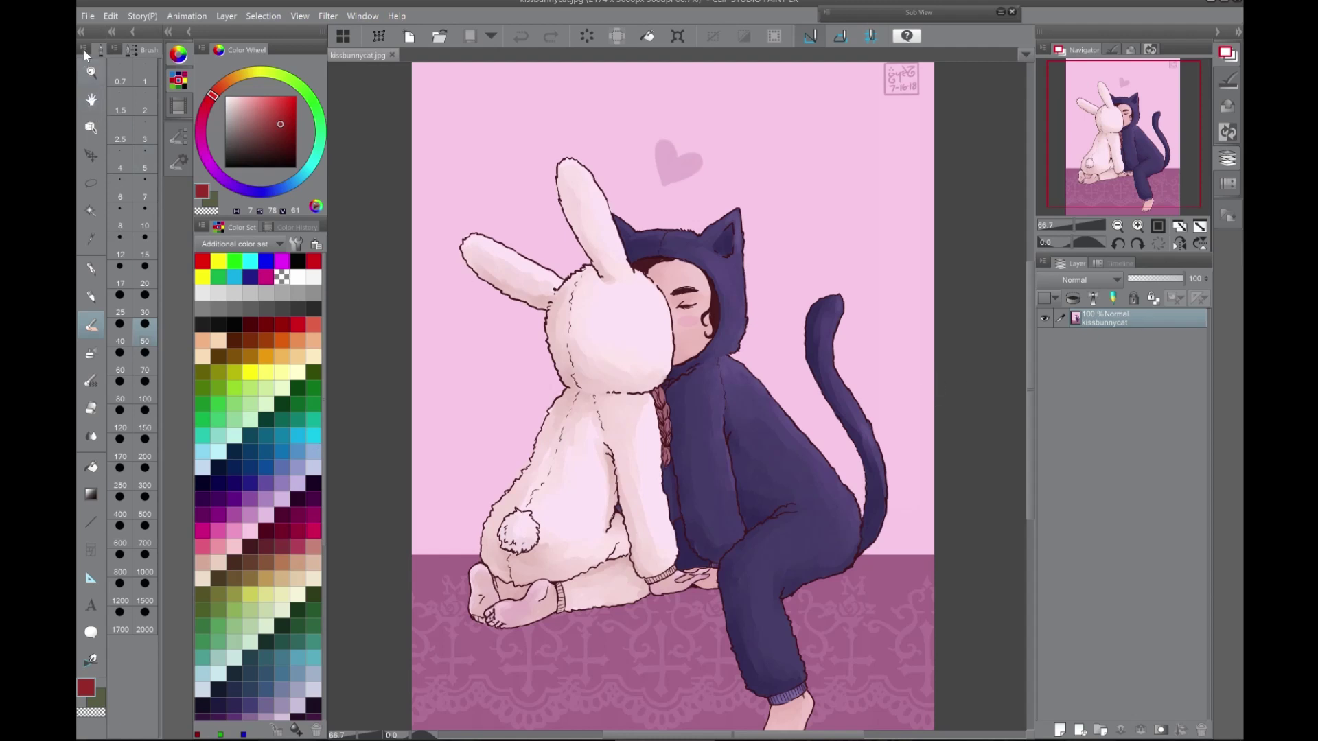
Import the image natural-paper-background-texture-hd-5a0b canvas.jpg as a new layer above the artwork
click(88, 16)
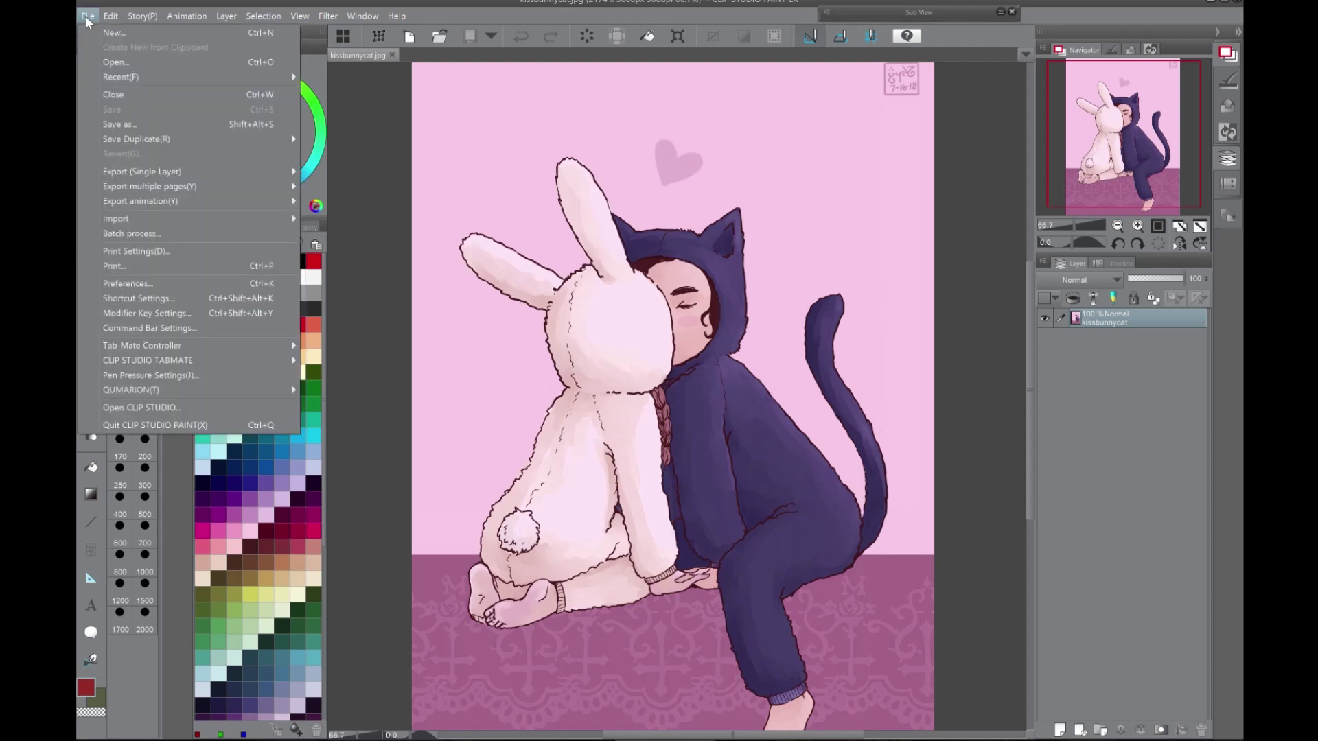
mouse_move(173, 224)
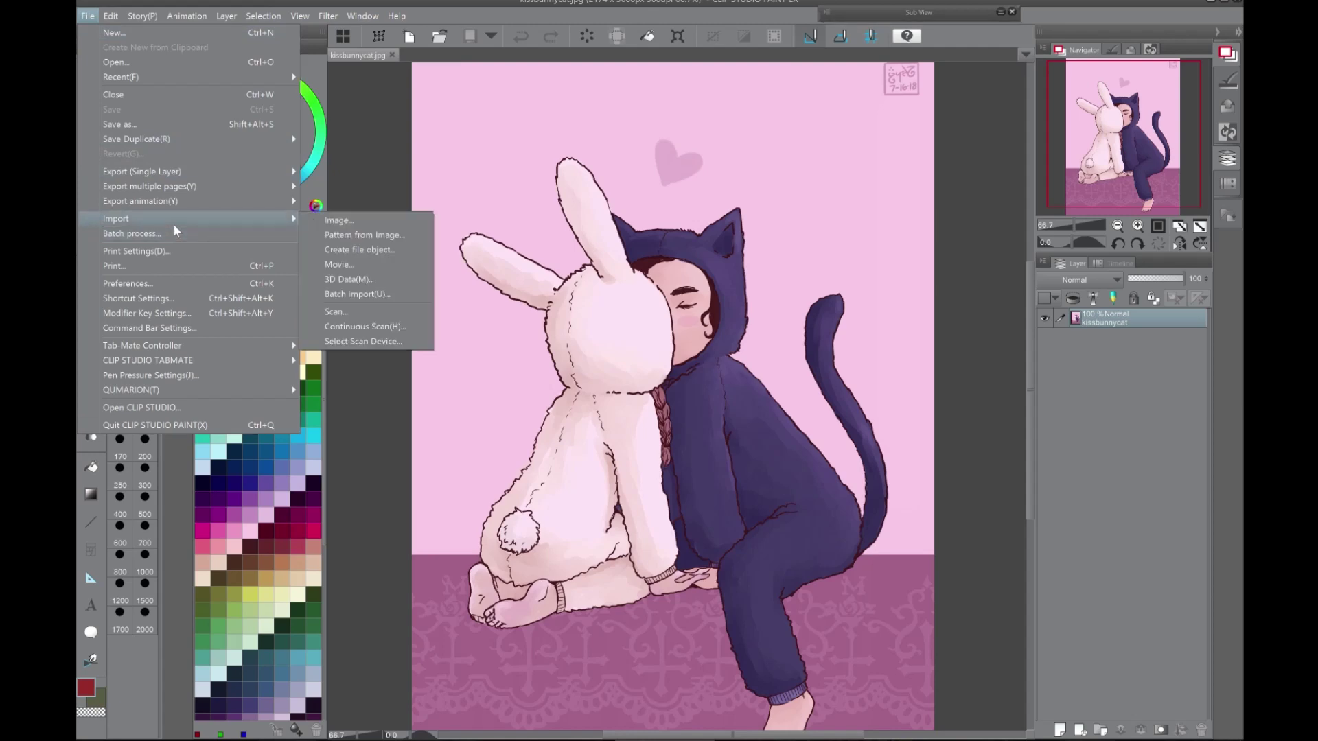
click(320, 219)
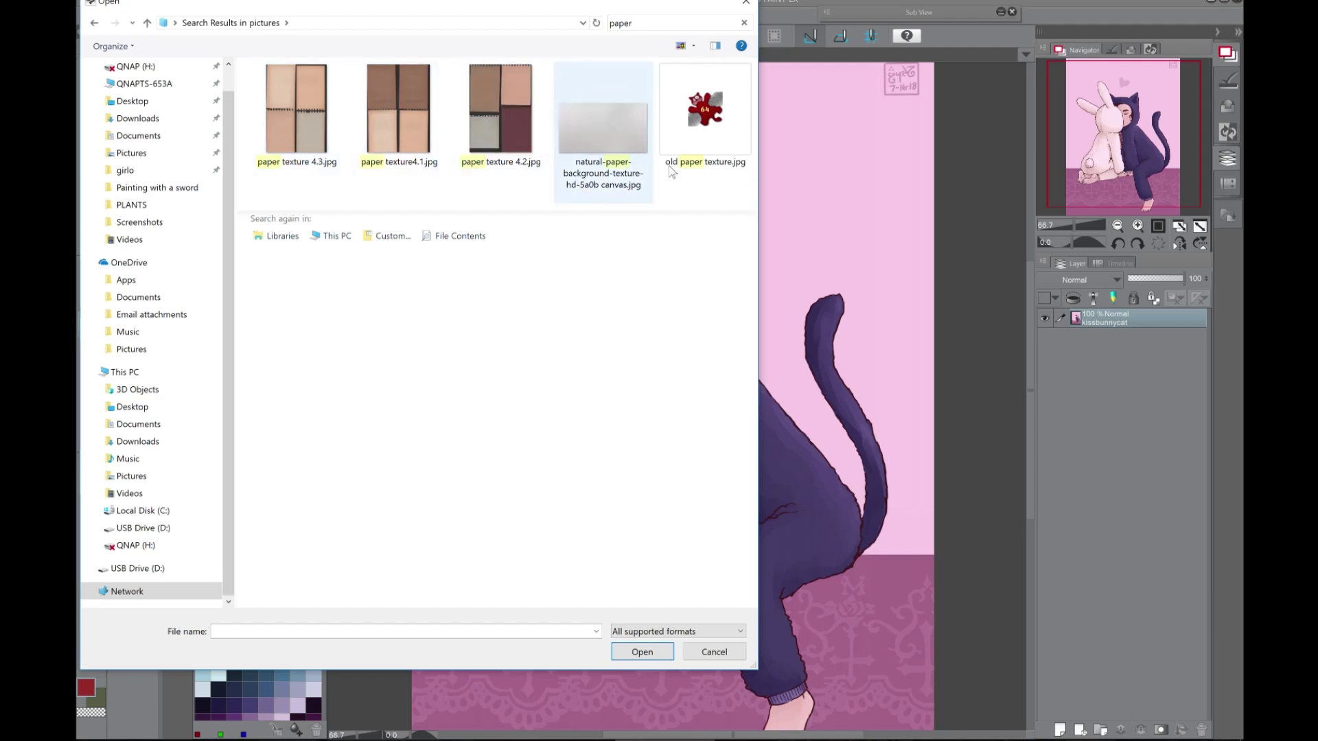
click(594, 121)
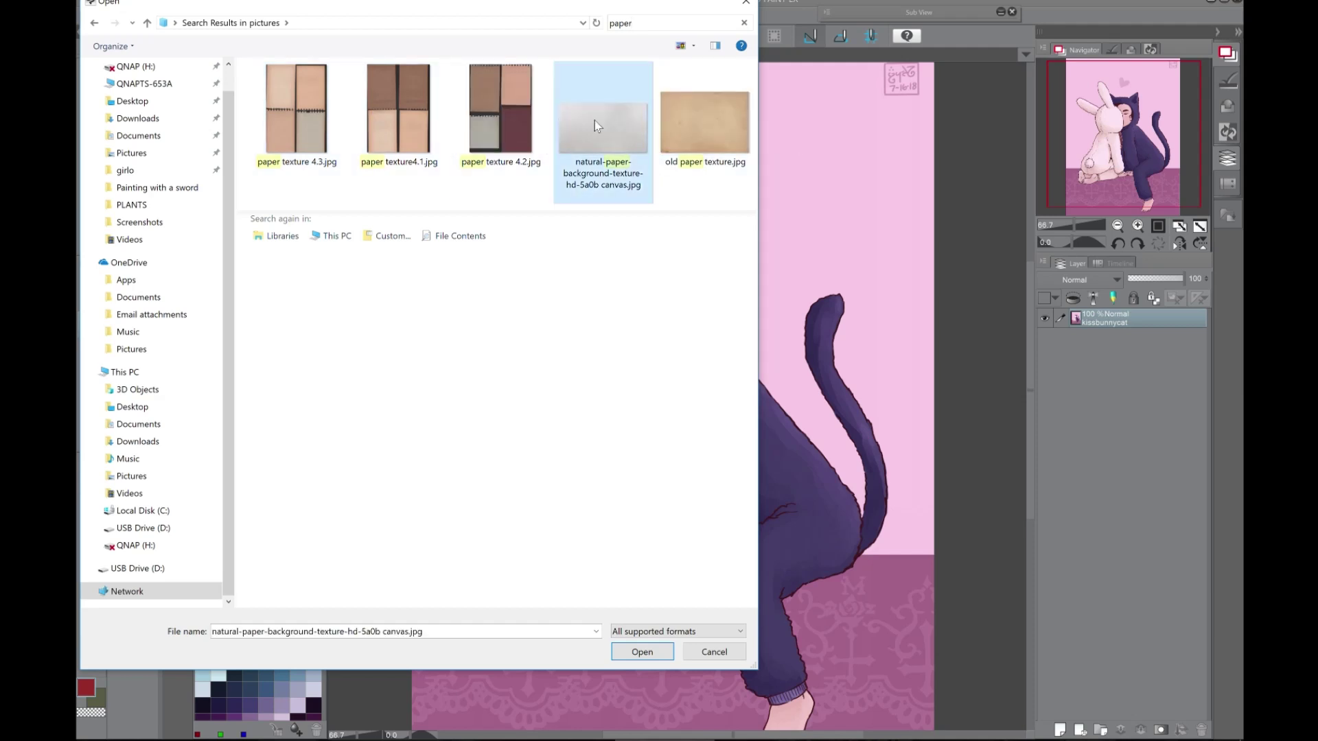
click(646, 651)
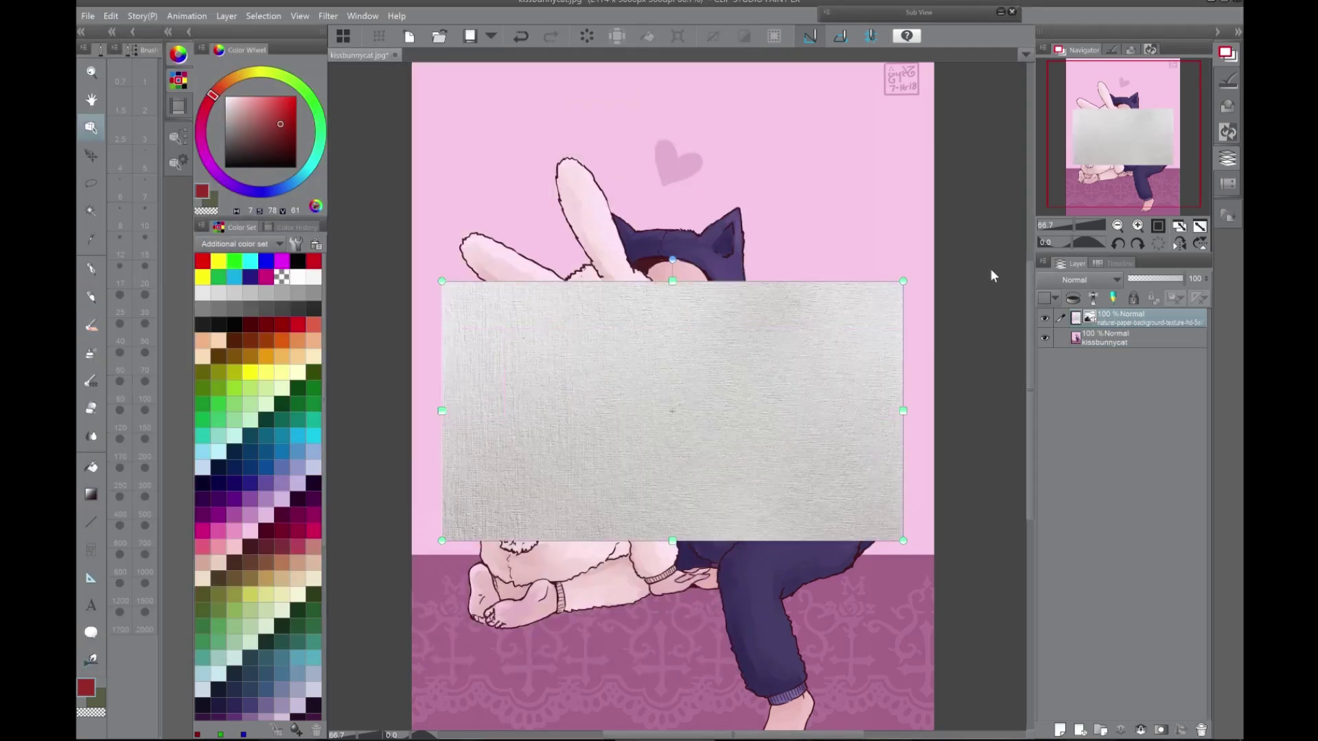
Rotate the imported paper texture 90 degrees to portrait and align it with the canvas's upper-left corner
click(1117, 226)
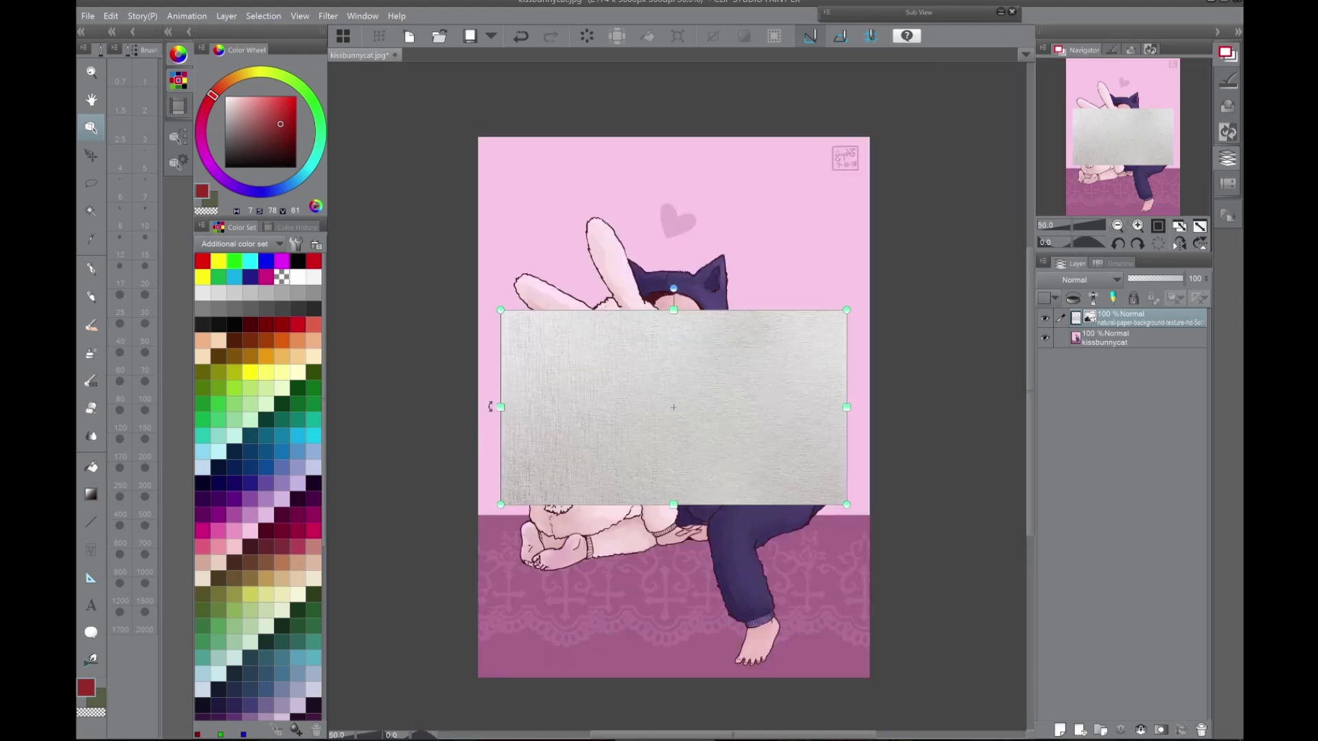
drag(490, 409, 669, 154)
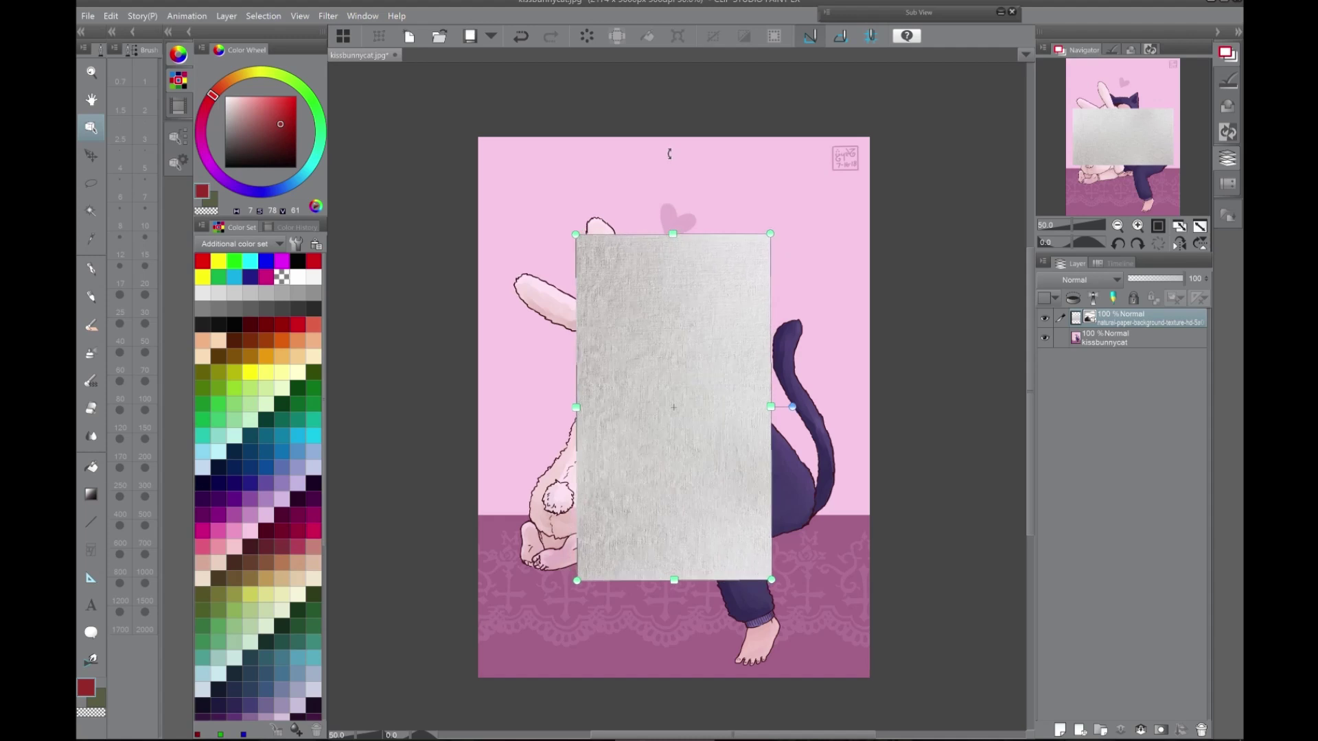
drag(625, 299, 540, 215)
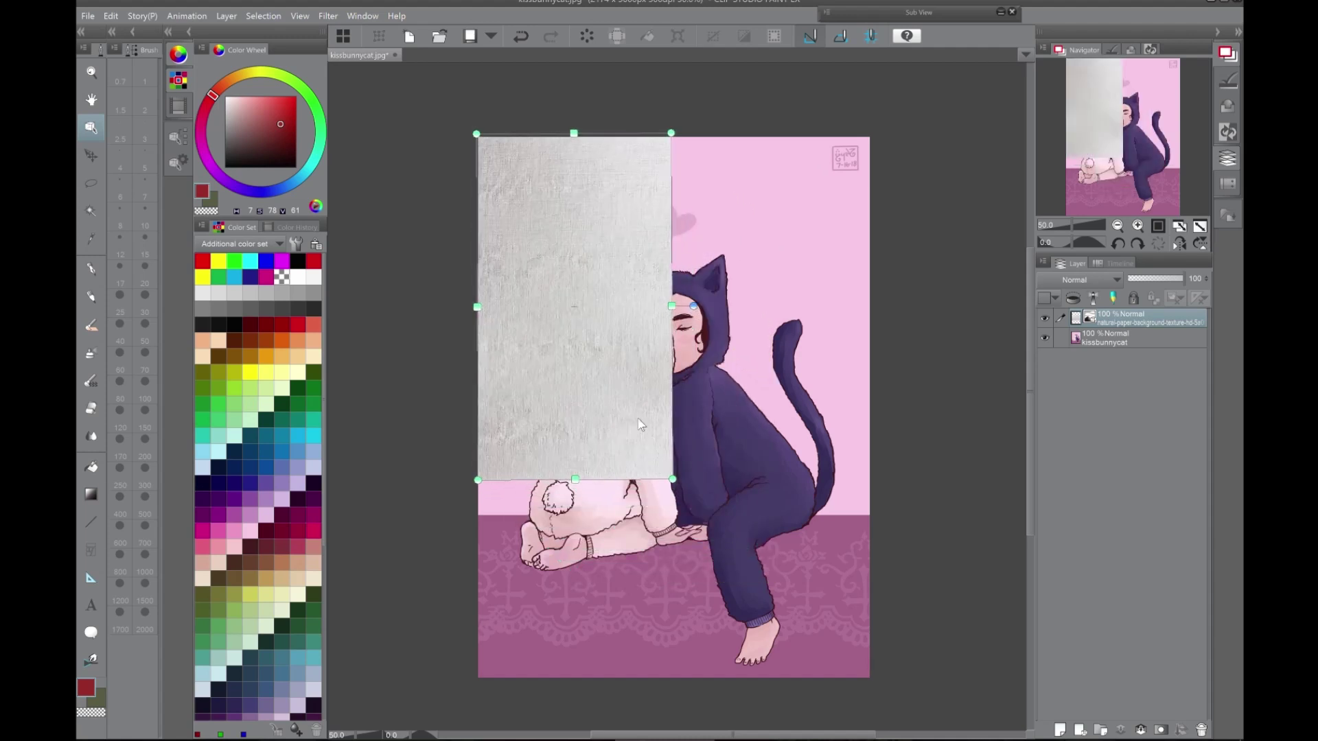
Enlarge the paper texture proportionally until it covers the whole canvas
drag(672, 479, 928, 726)
scroll(721, 343, down, 1)
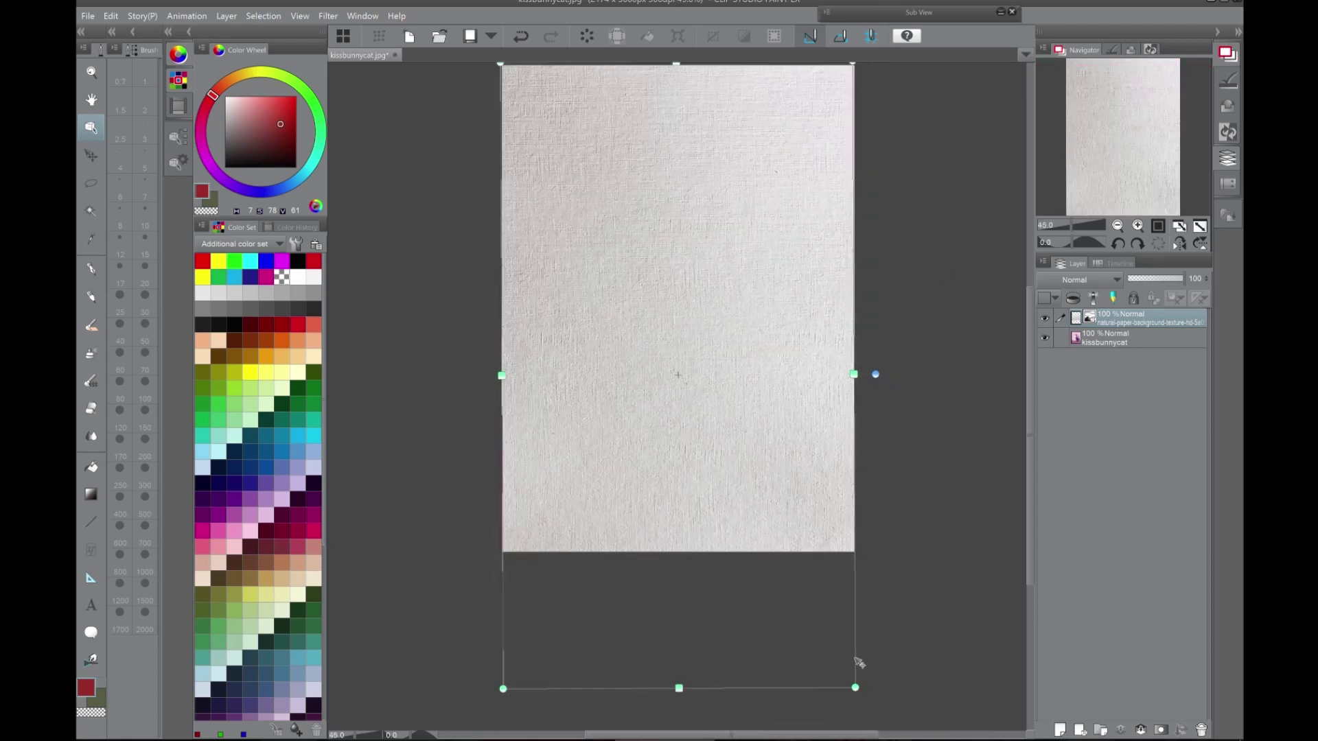
drag(858, 692, 856, 690)
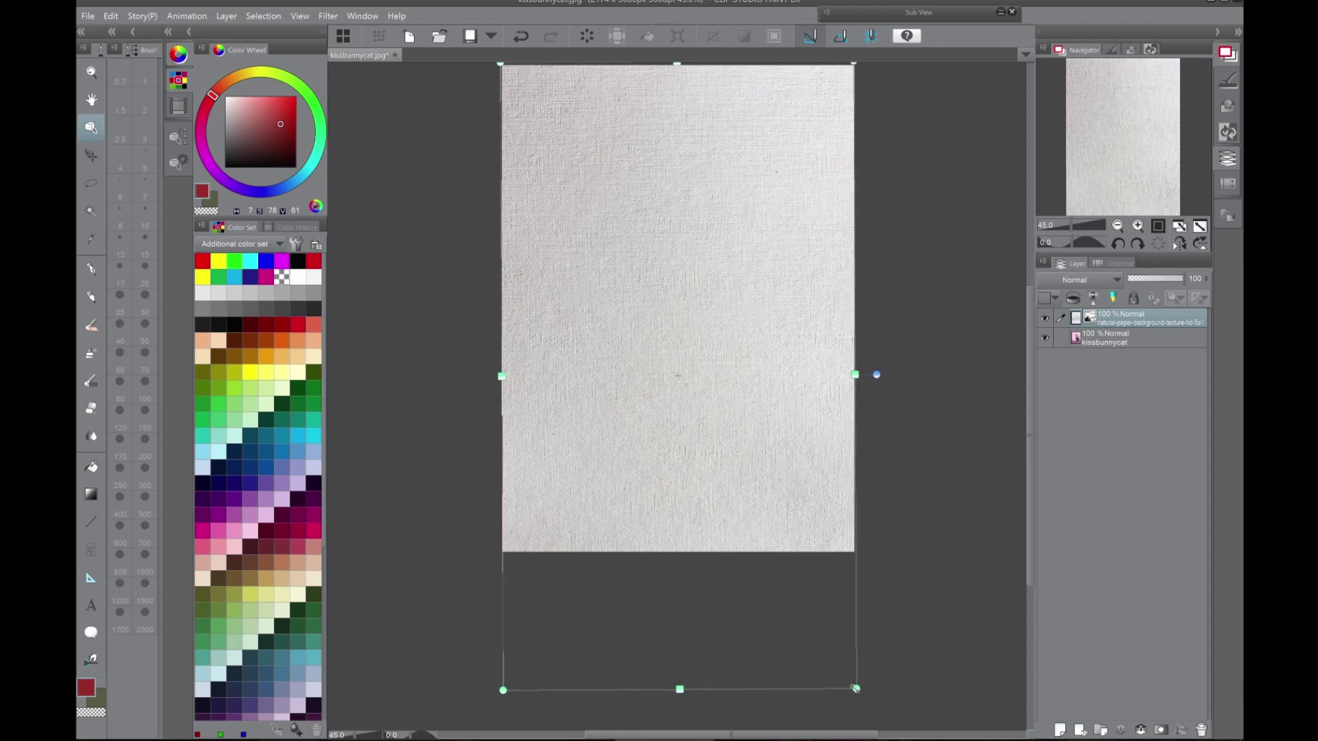
drag(1148, 170, 1149, 150)
click(1138, 226)
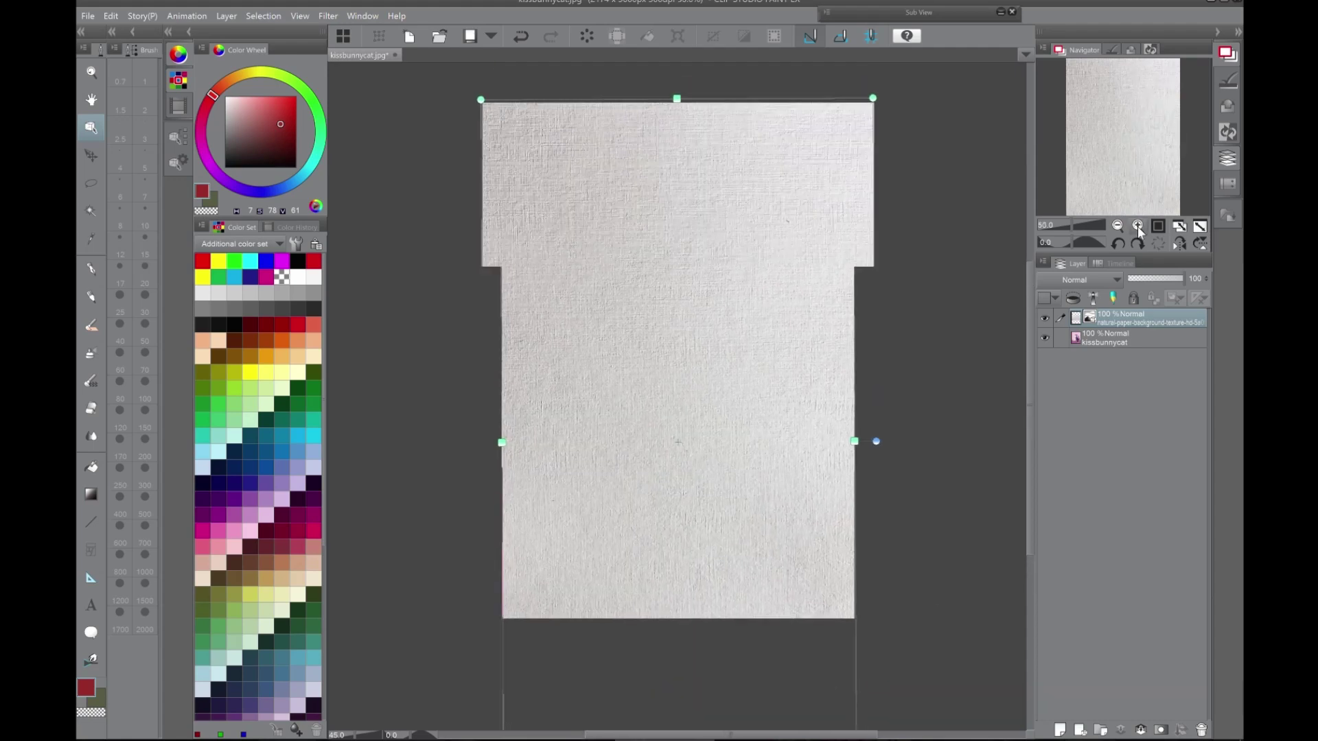
Set the paper texture layer's blending mode to Multiply and its opacity to 71%
click(1097, 279)
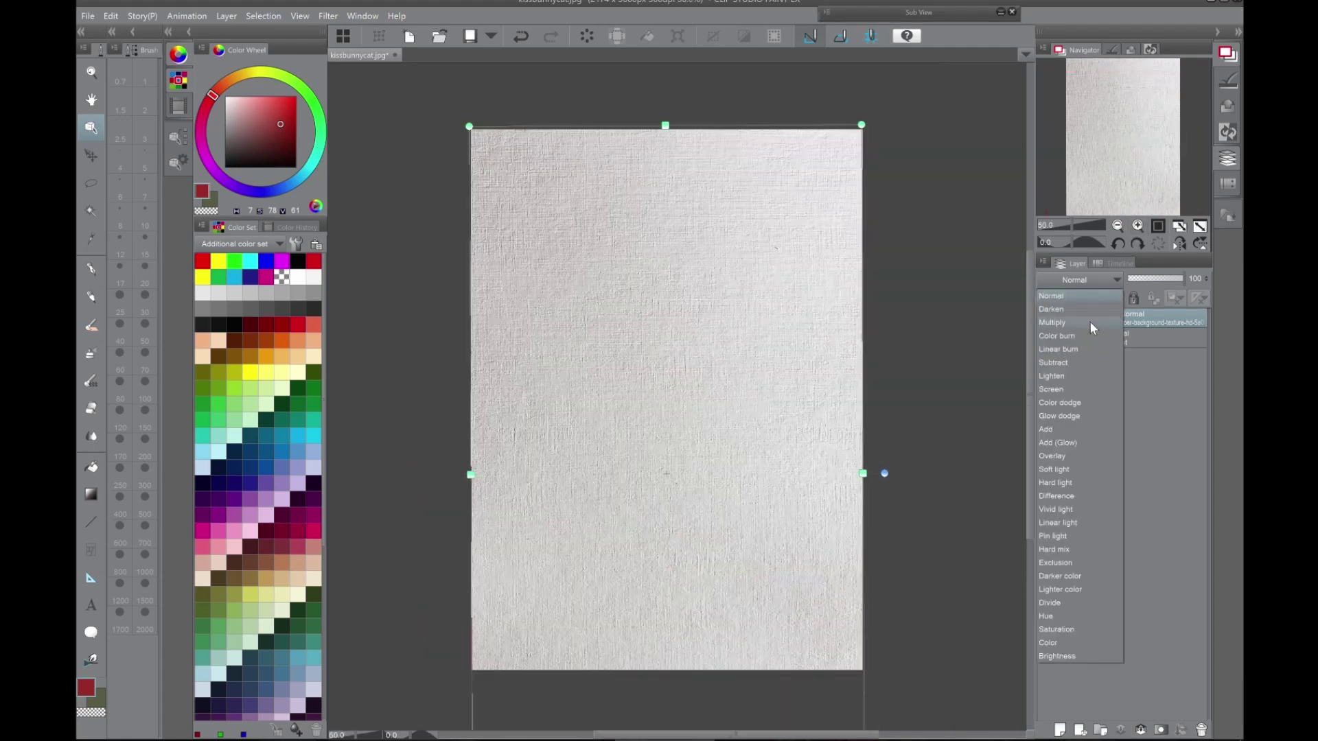
click(1089, 322)
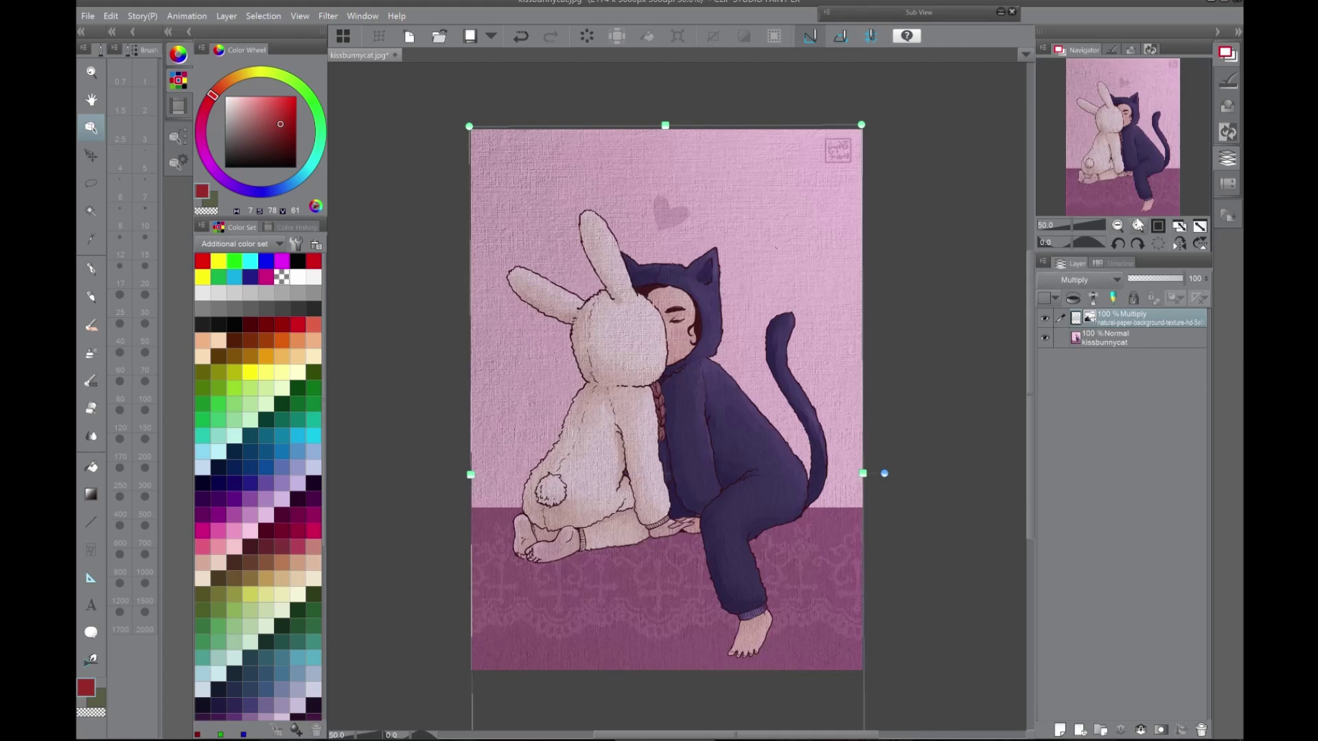
click(1177, 279)
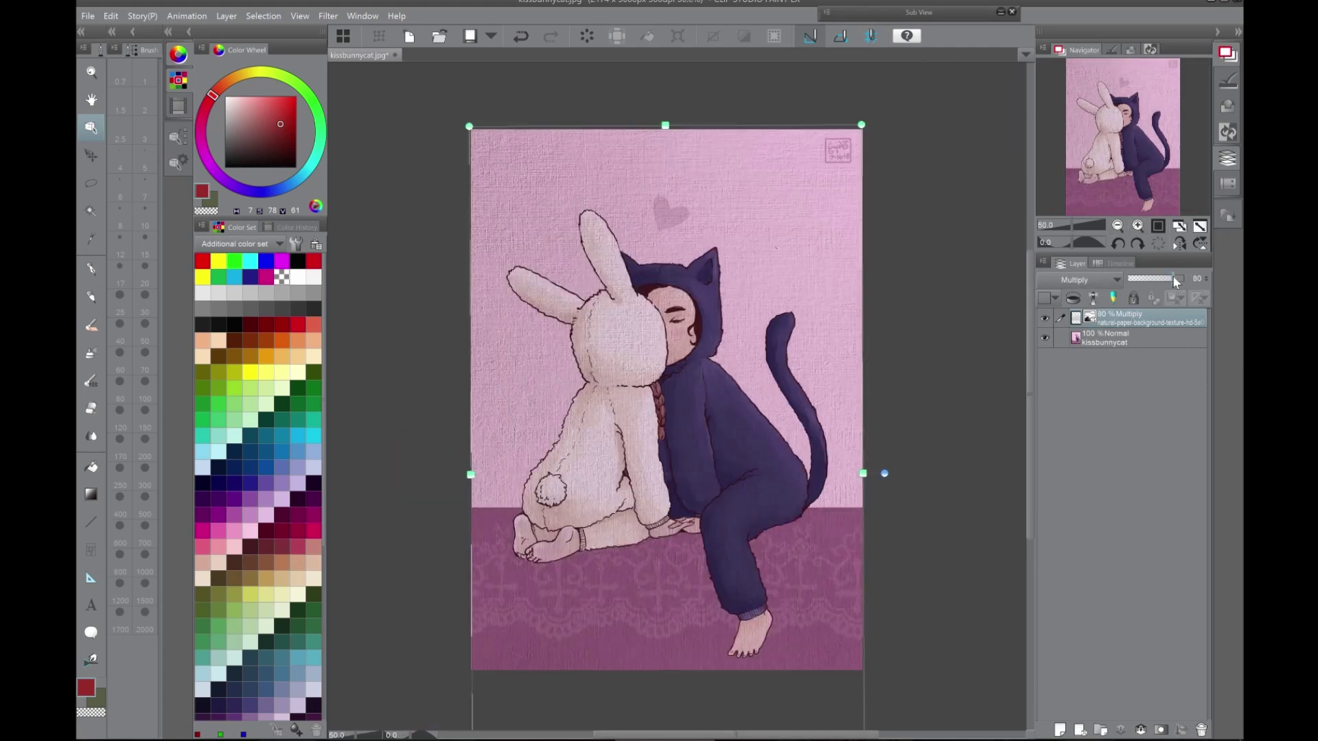
mouse_move(1176, 281)
mouse_down()
mouse_move(1160, 285)
mouse_move(1171, 285)
mouse_up()
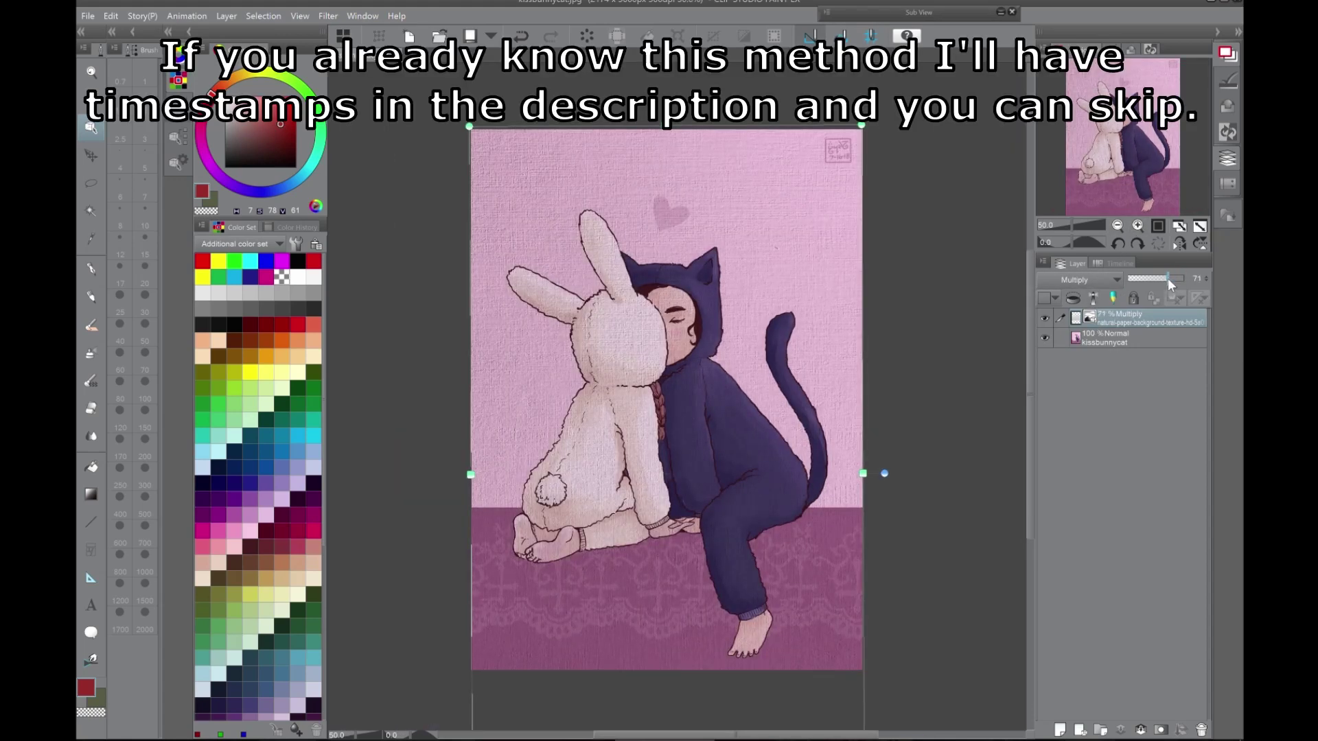
Try the Color burn blending mode on the paper texture layer and inspect the texture up close around the heads
click(1141, 229)
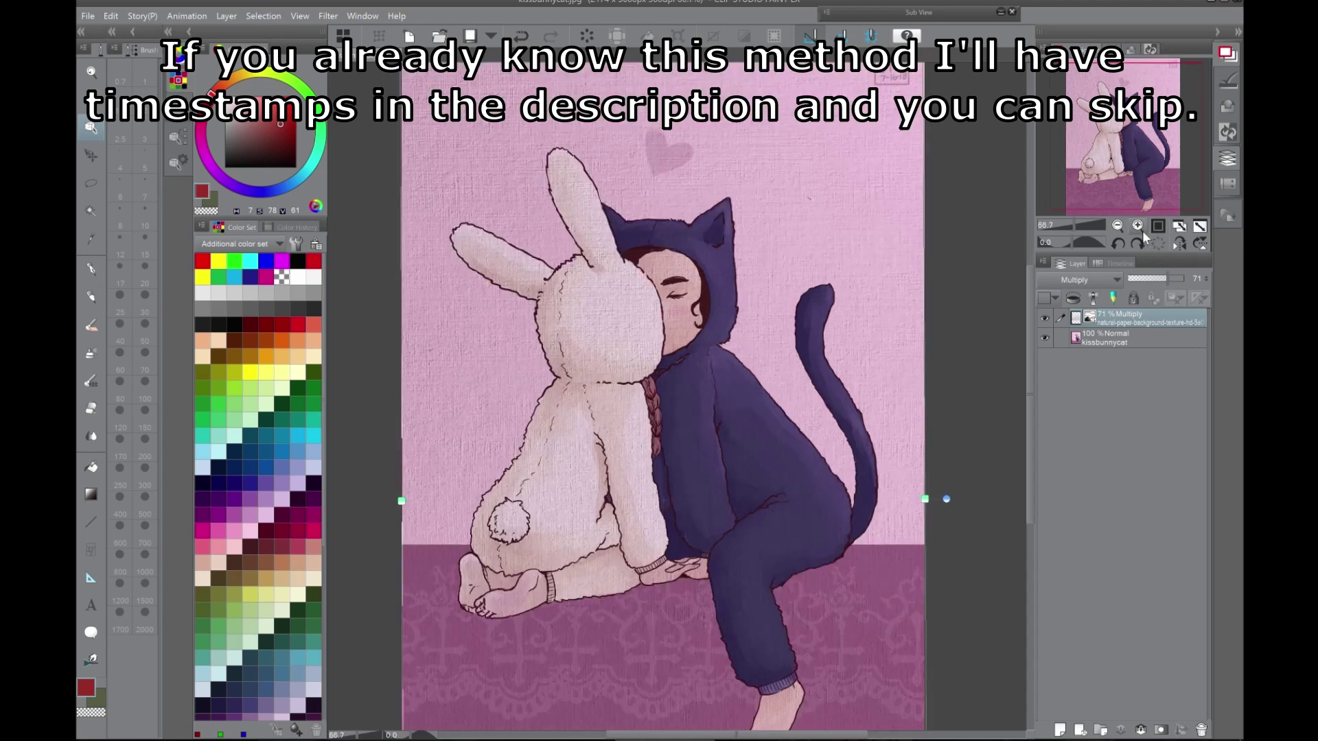
click(1100, 279)
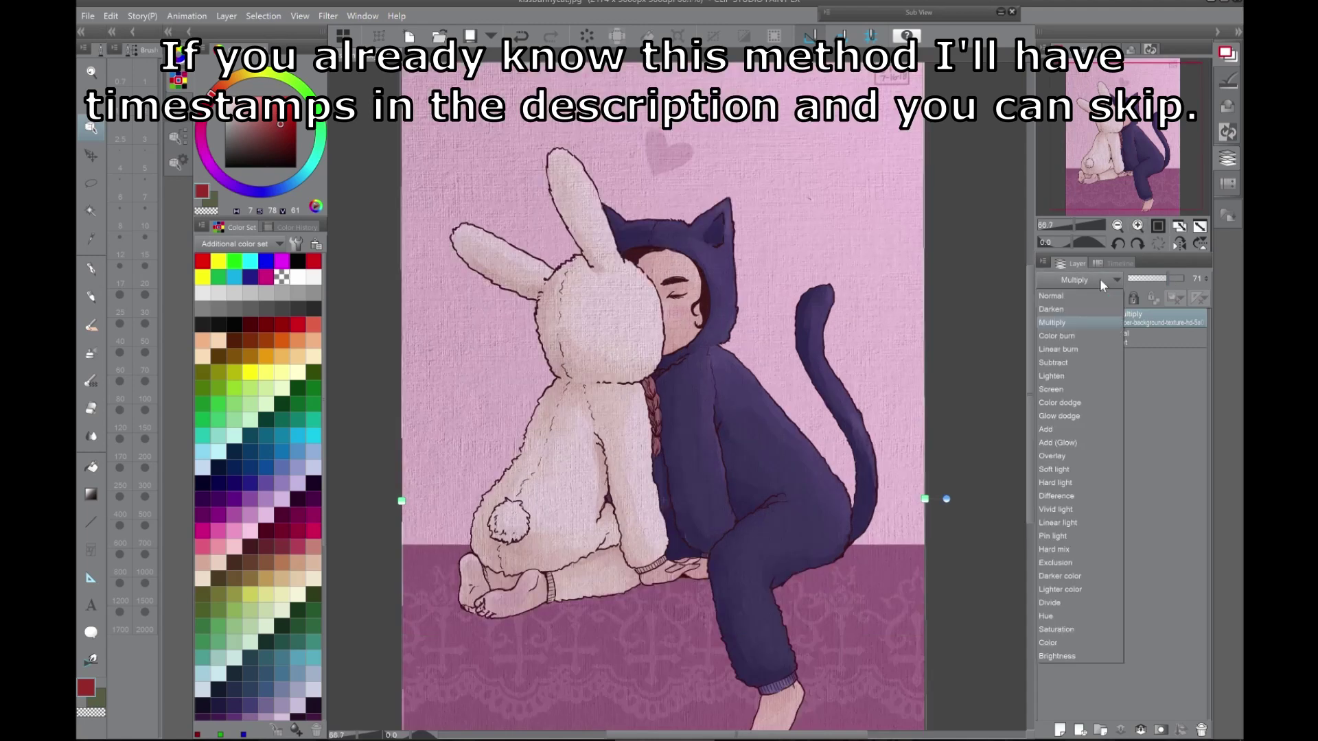
click(1092, 338)
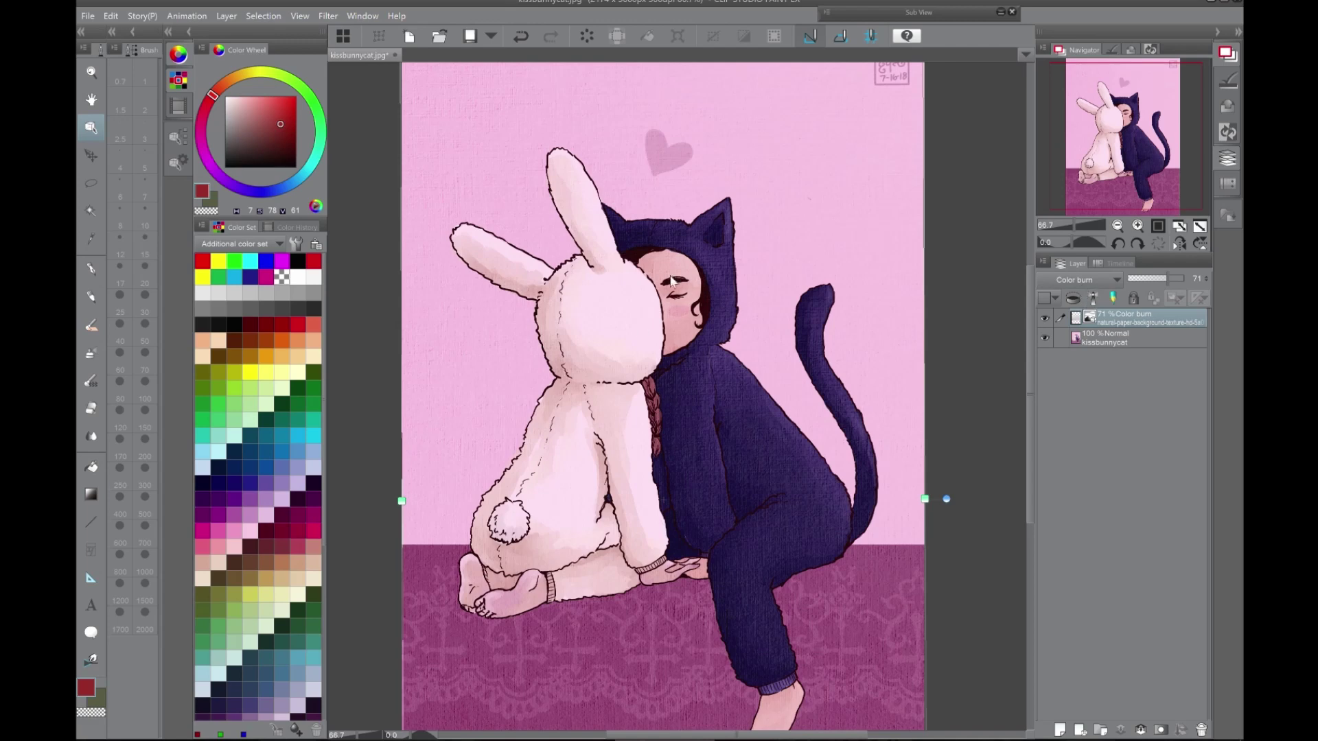
click(1140, 225)
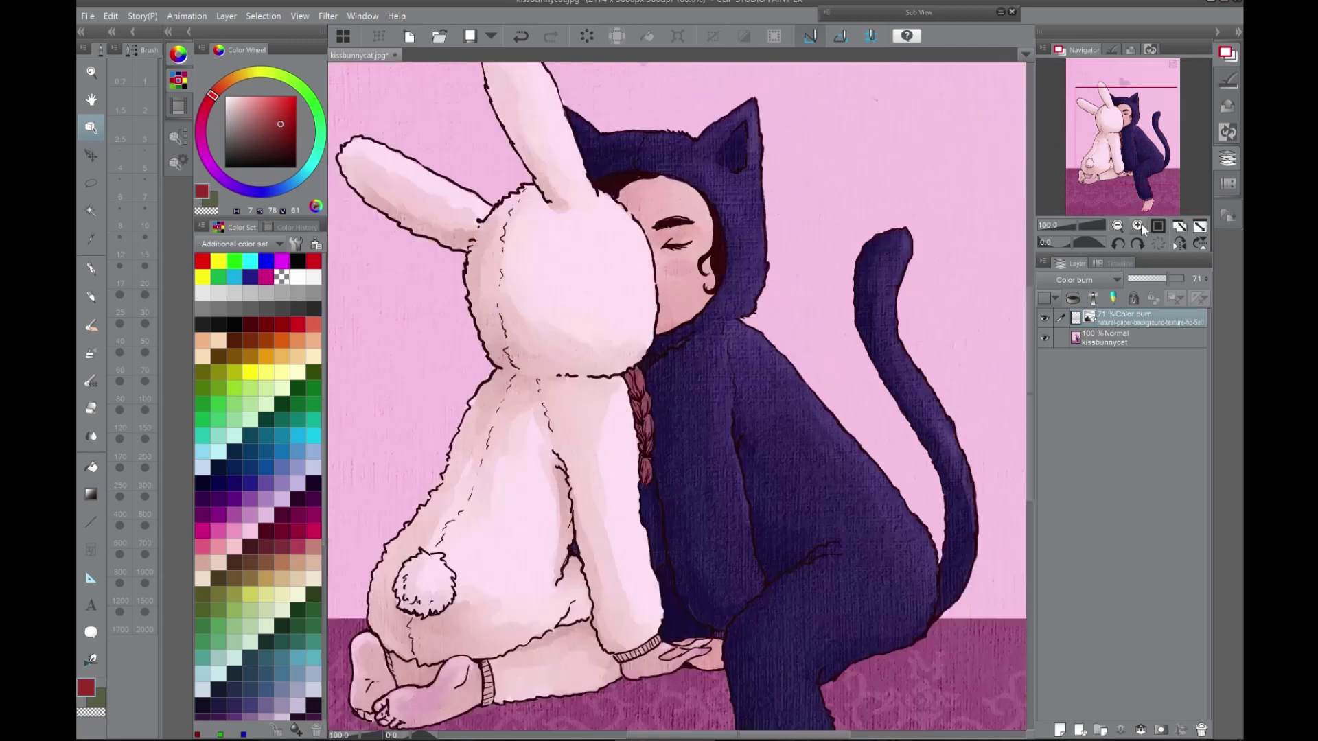
click(1140, 225)
mouse_move(1131, 130)
mouse_down()
mouse_move(1095, 103)
mouse_move(1144, 136)
mouse_move(1109, 153)
mouse_move(1121, 116)
mouse_up()
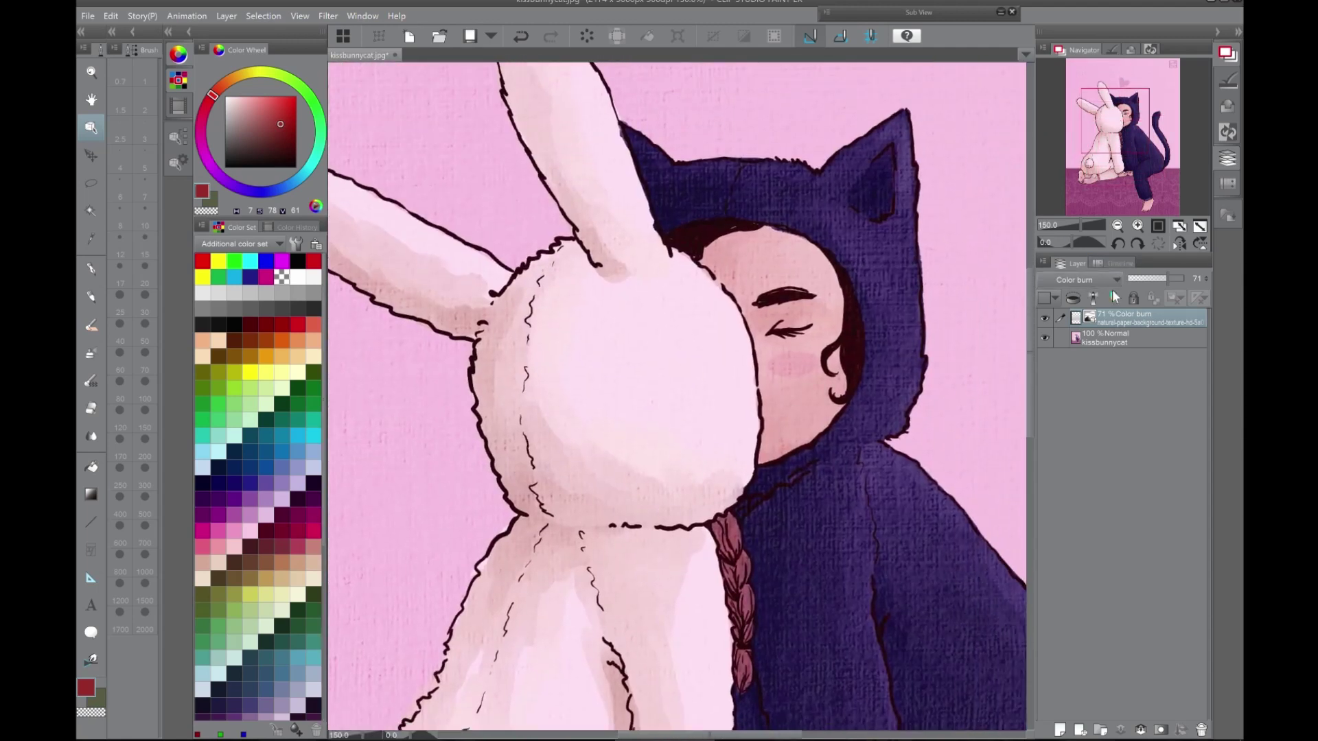
Try the Linear burn and Subtract blending modes on the paper texture layer
click(1097, 276)
click(1098, 348)
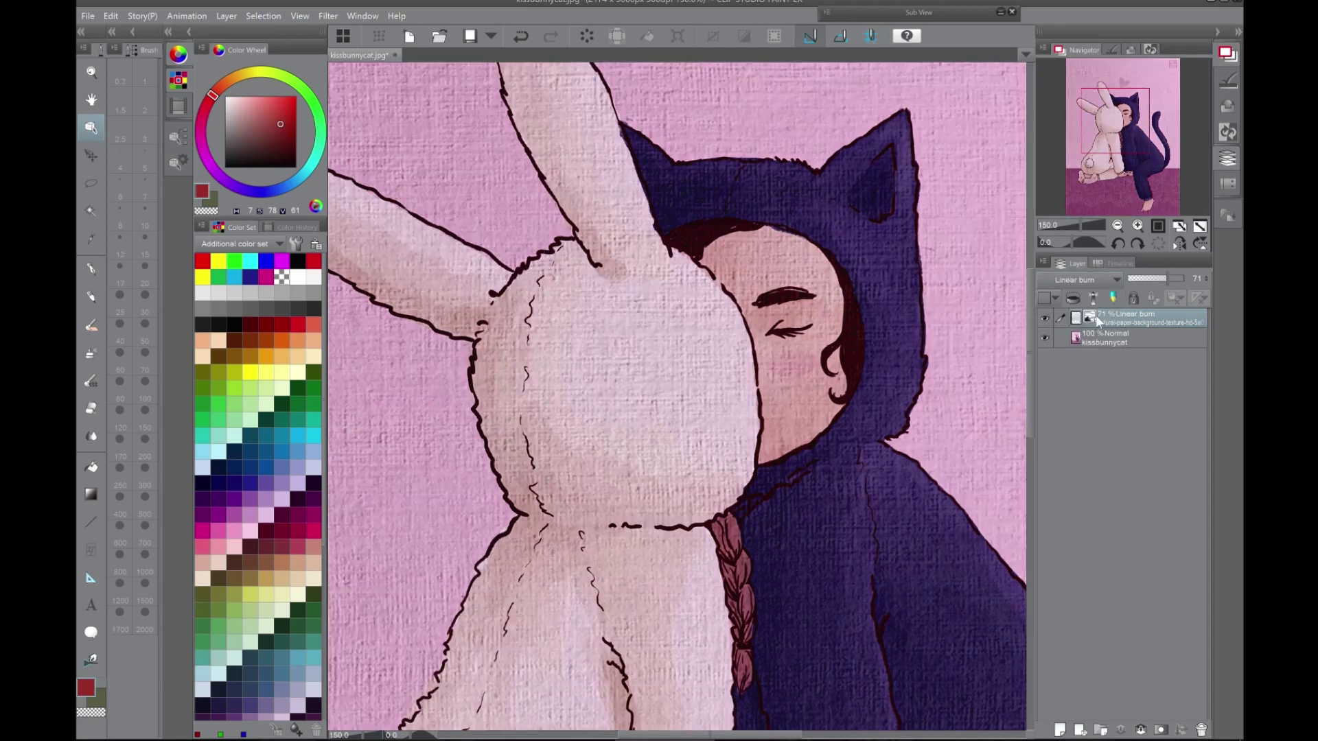
click(1101, 286)
click(1102, 361)
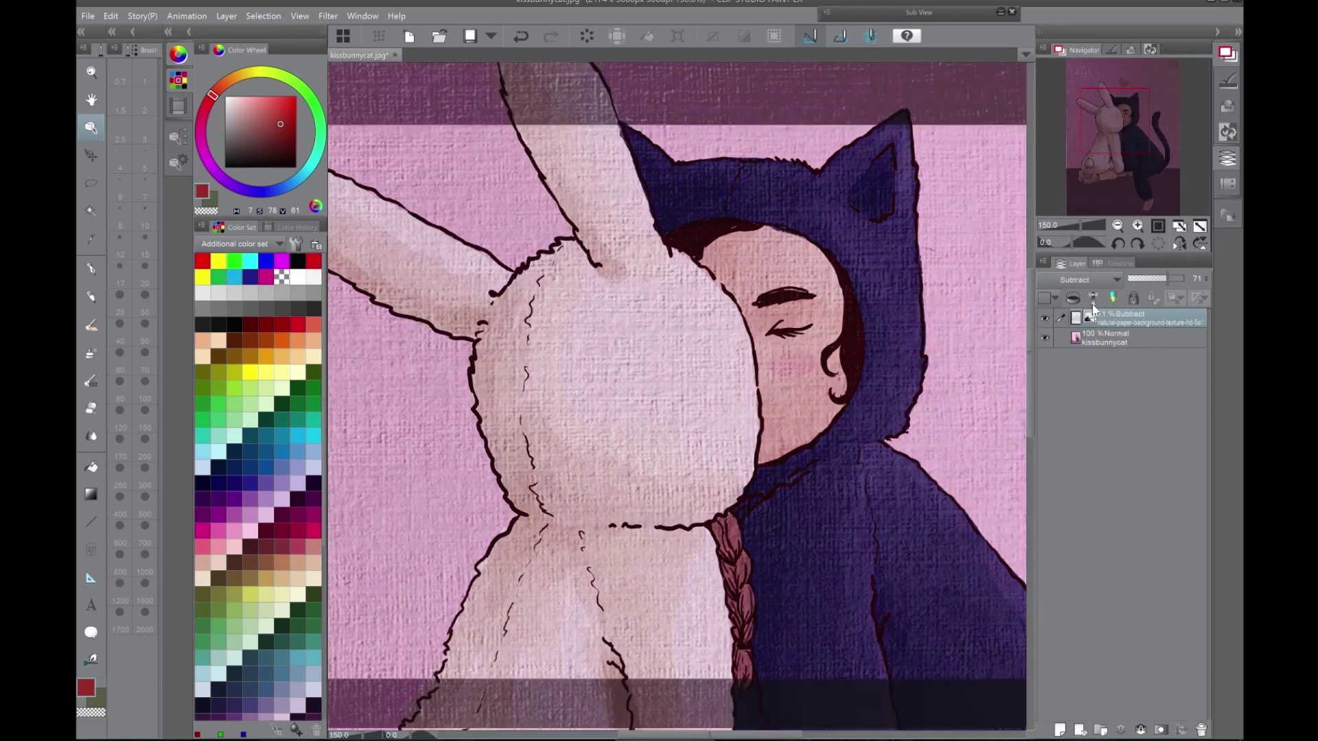
Try the Screen and Color dodge blending modes on the paper texture layer
click(1081, 276)
click(1081, 389)
click(1085, 277)
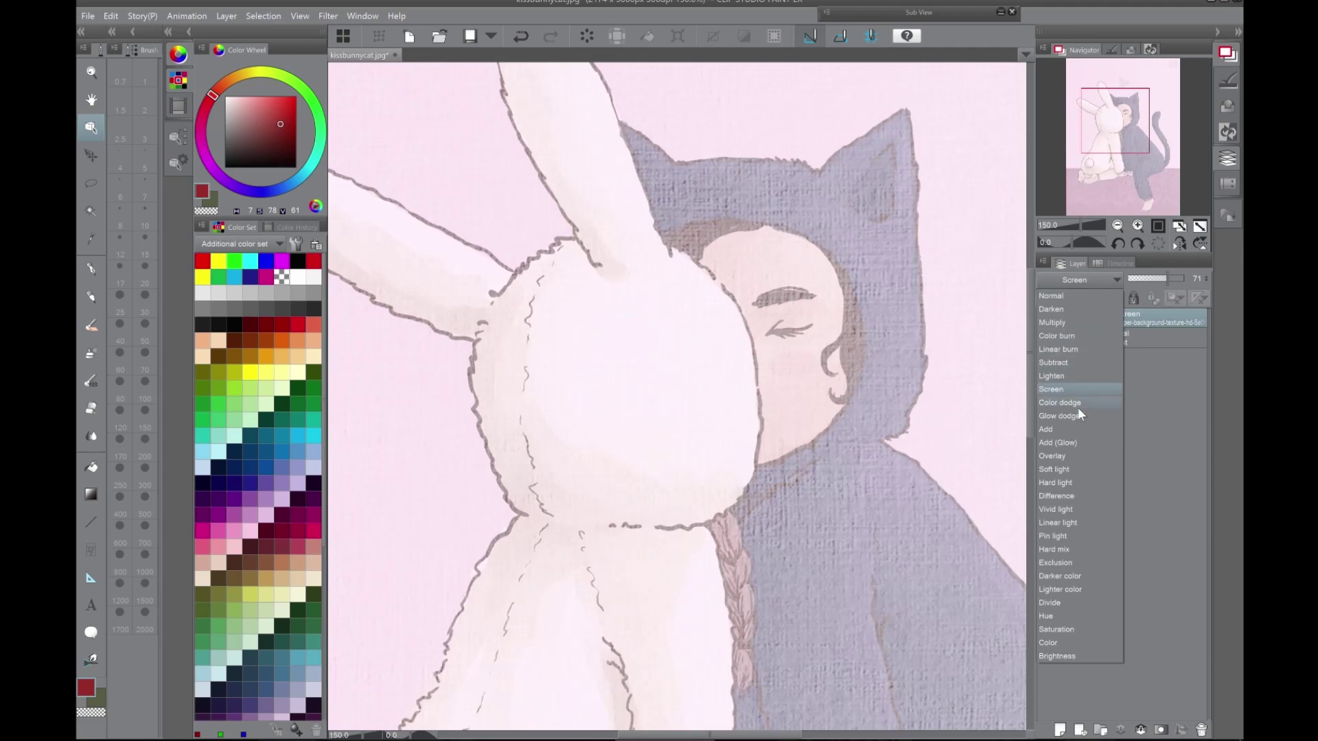
click(1077, 405)
Try the Difference blending mode on the paper texture layer, followed by Color dodge again
click(1096, 279)
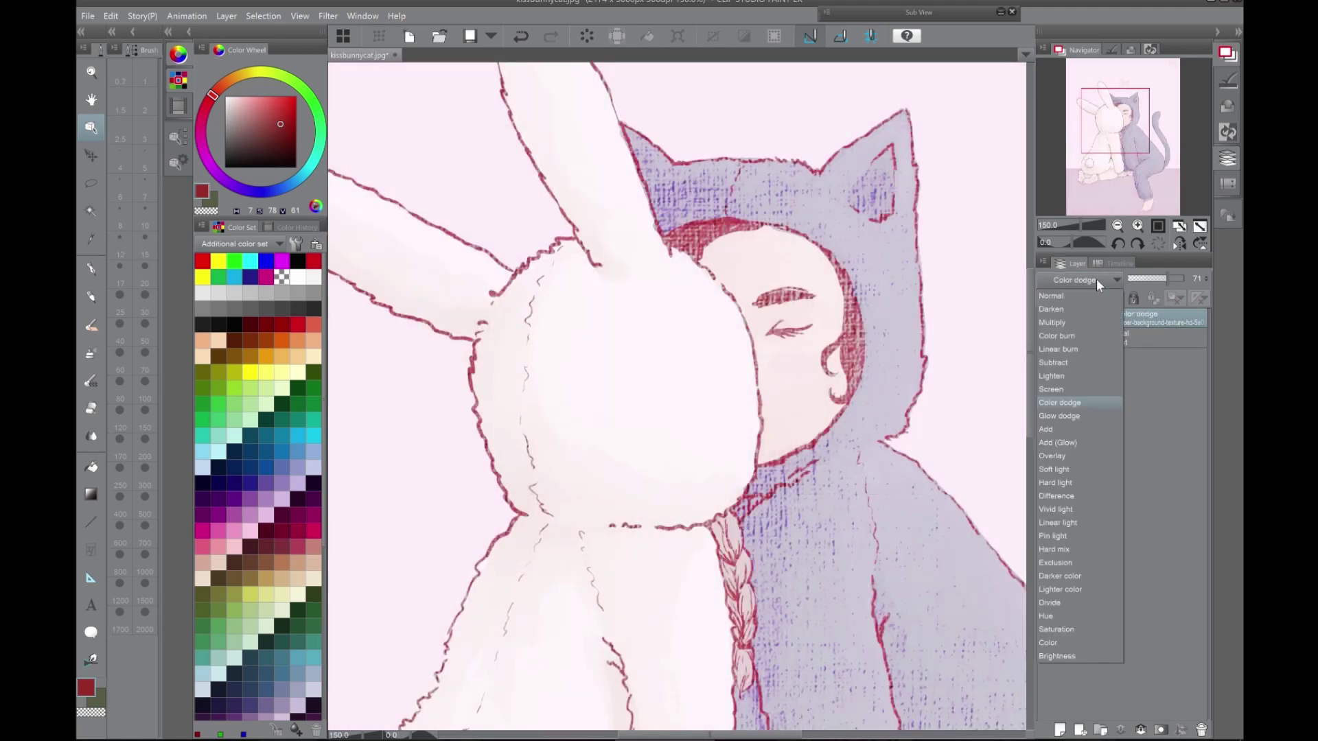
click(1076, 497)
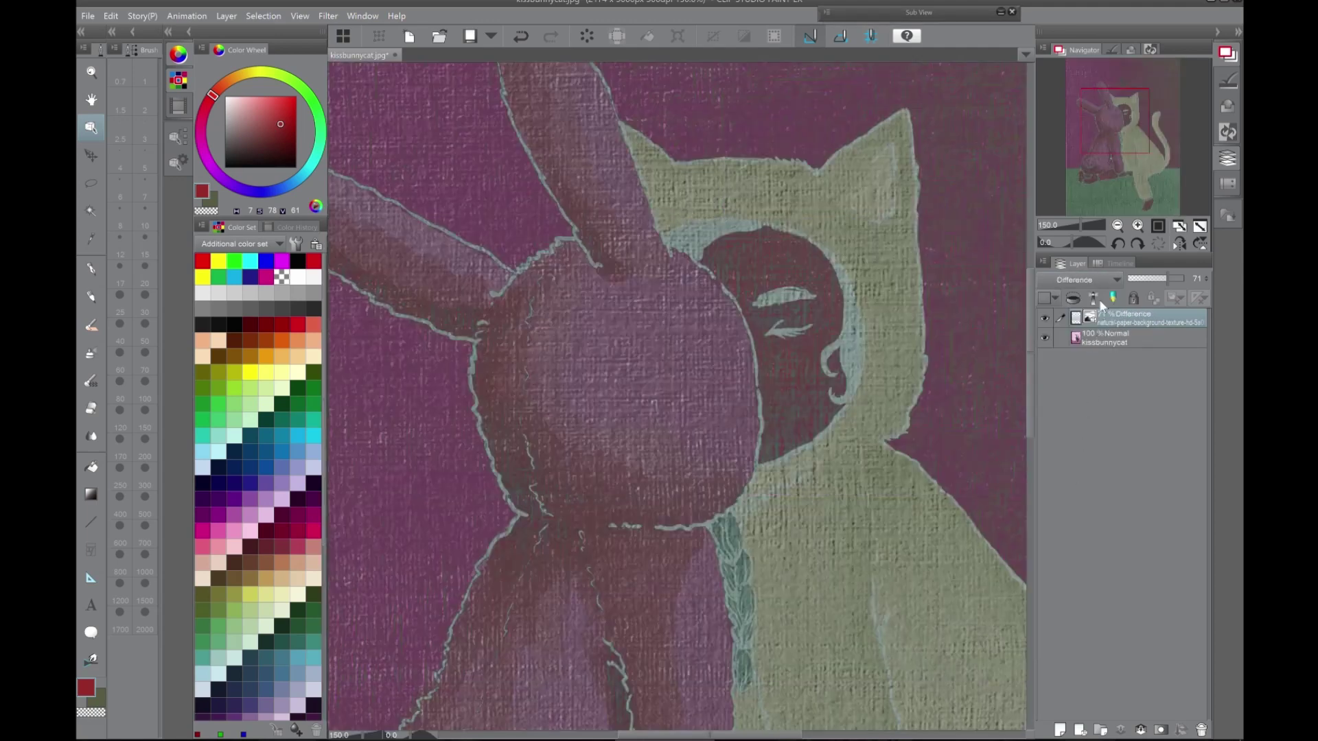
click(1102, 278)
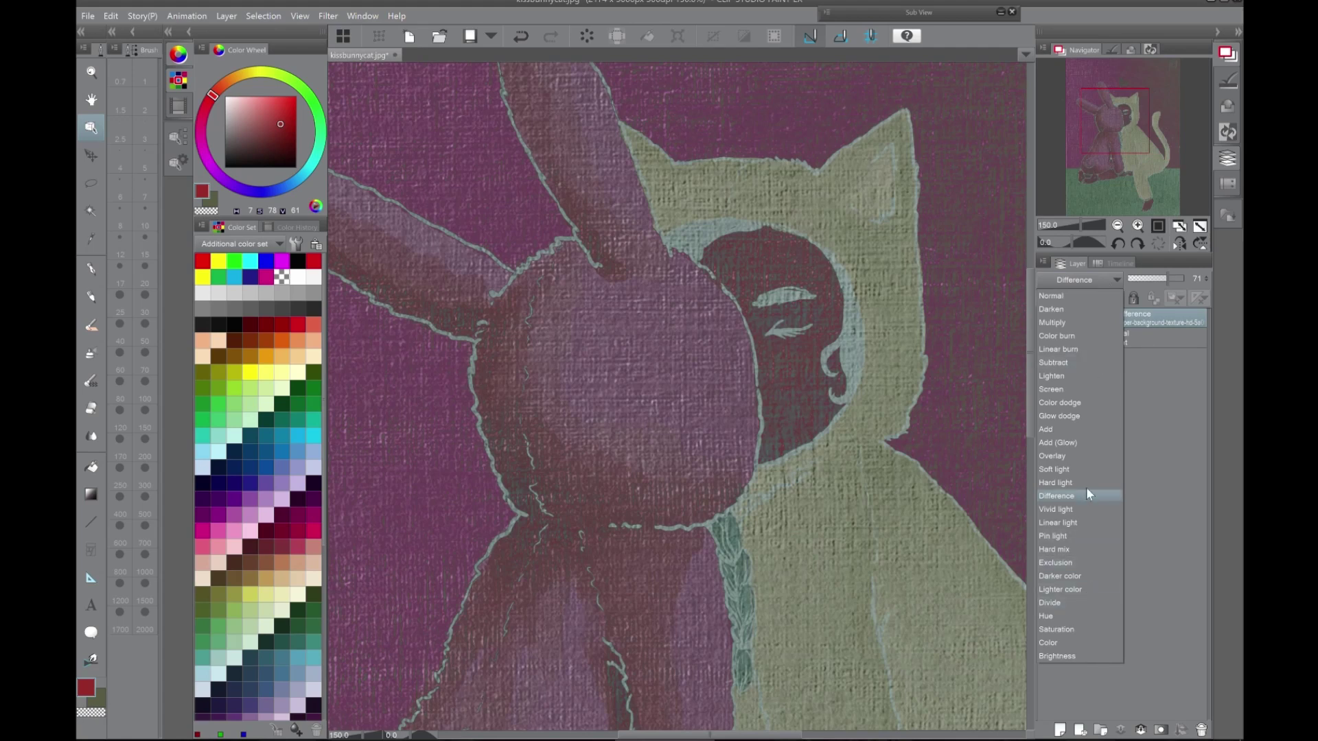
click(1083, 402)
Compare the paper texture layer in the Glow dodge, Color burn and Linear burn blending modes
click(1102, 279)
click(1066, 416)
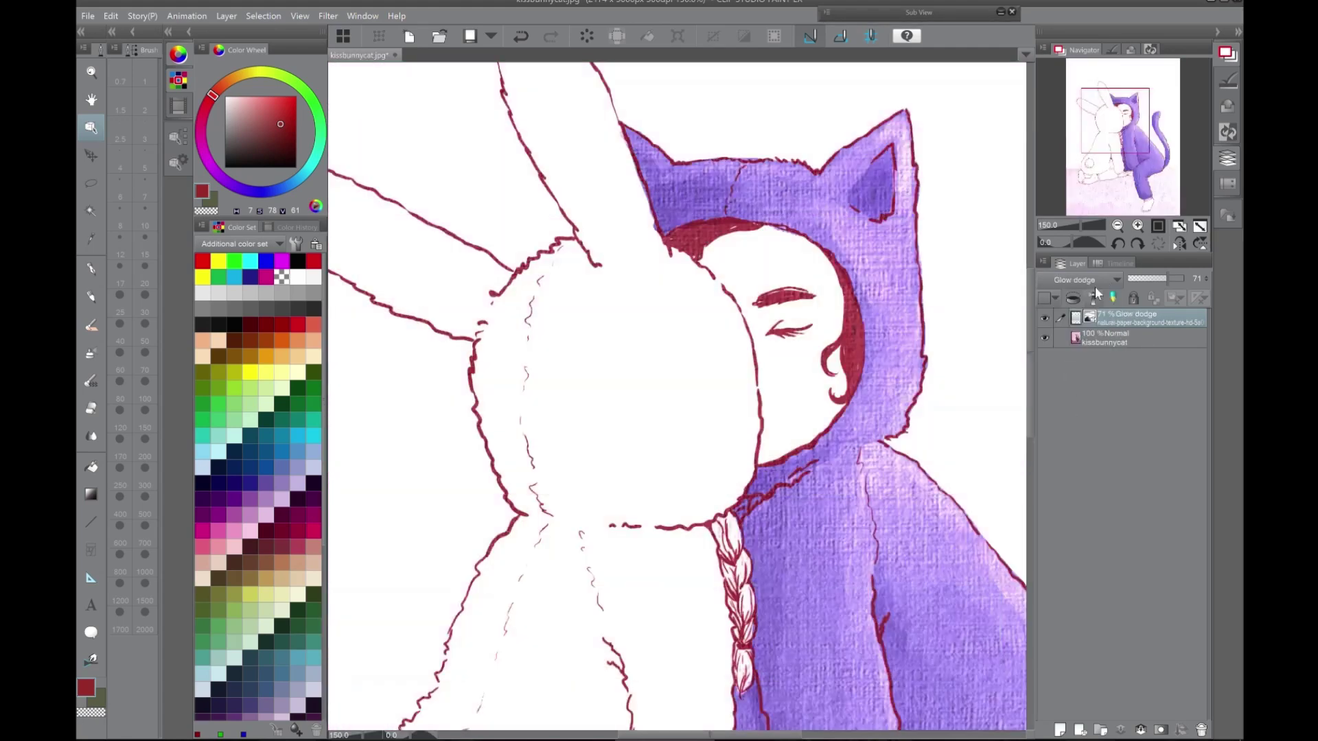
click(1097, 279)
click(1060, 335)
click(1094, 279)
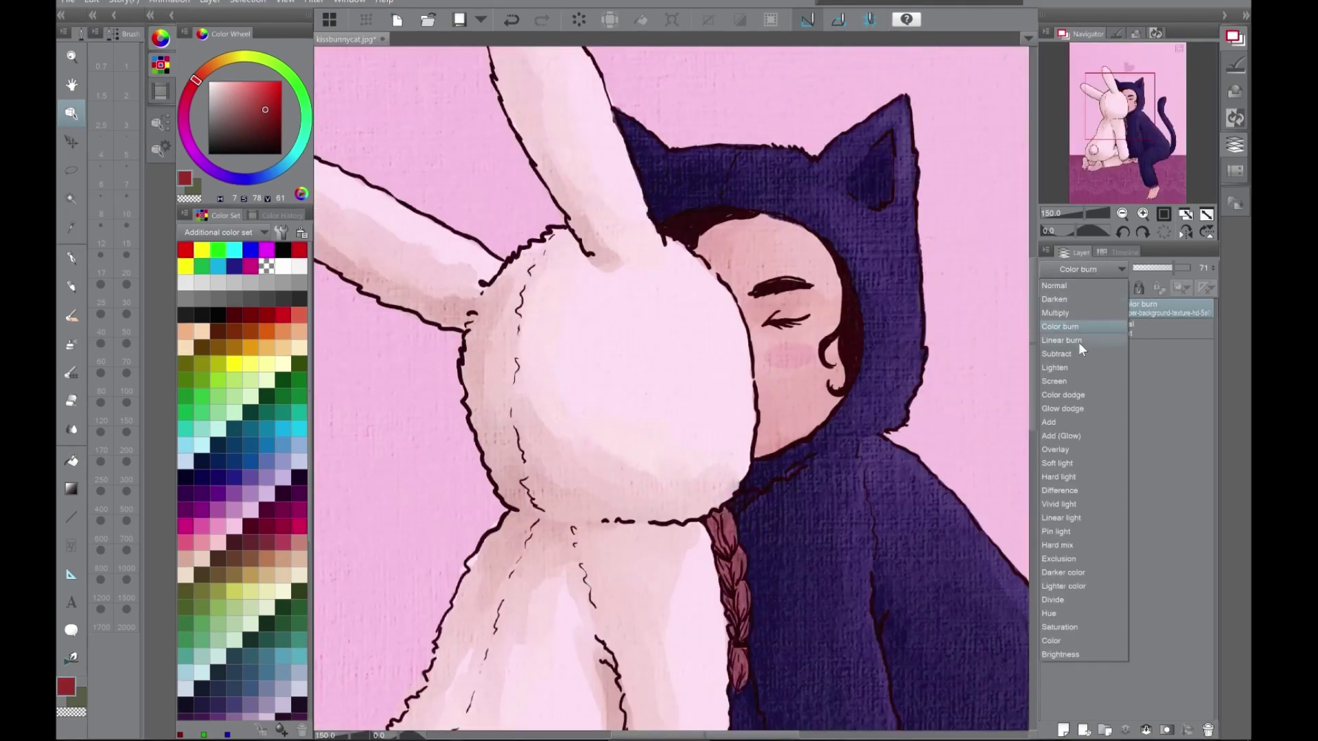
click(1079, 342)
Set the paper texture layer's blending mode to Darken and check the effect on the whole artwork
click(1098, 270)
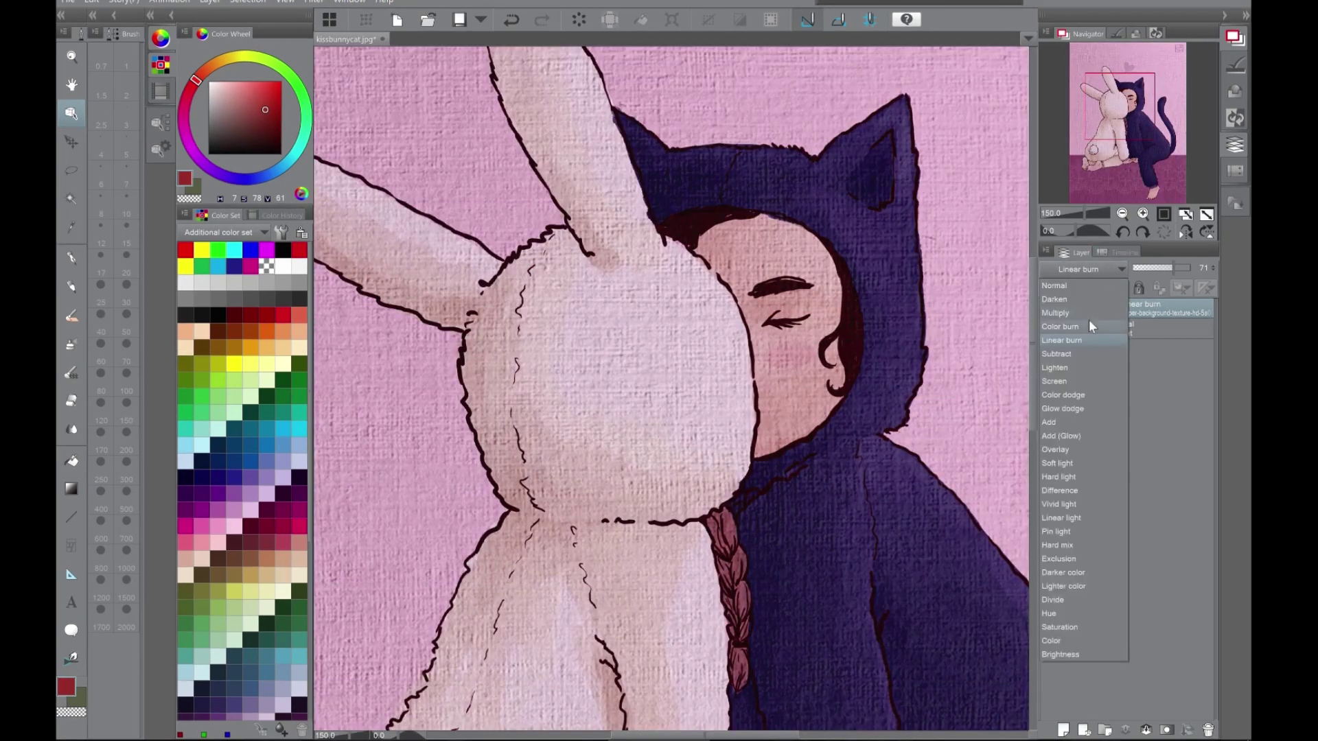
click(1081, 300)
click(1096, 271)
click(1123, 213)
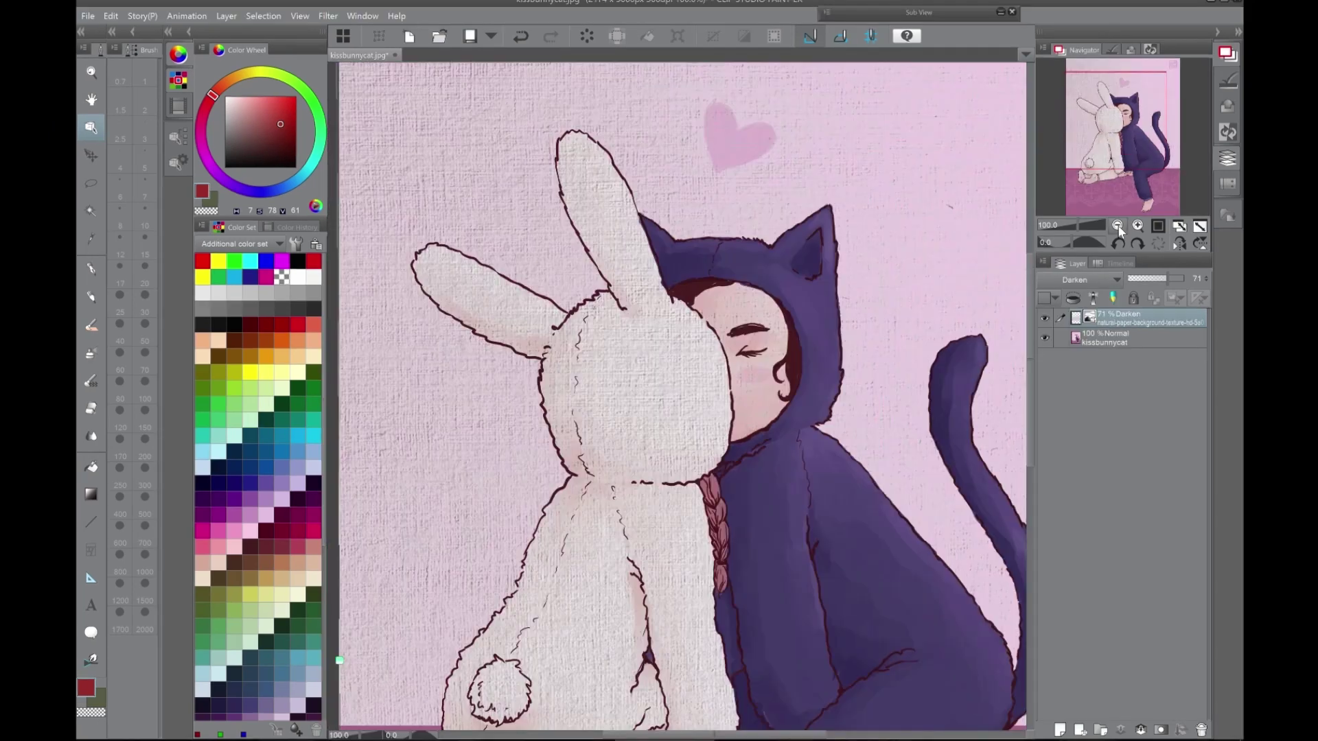
click(1117, 226)
click(1117, 226)
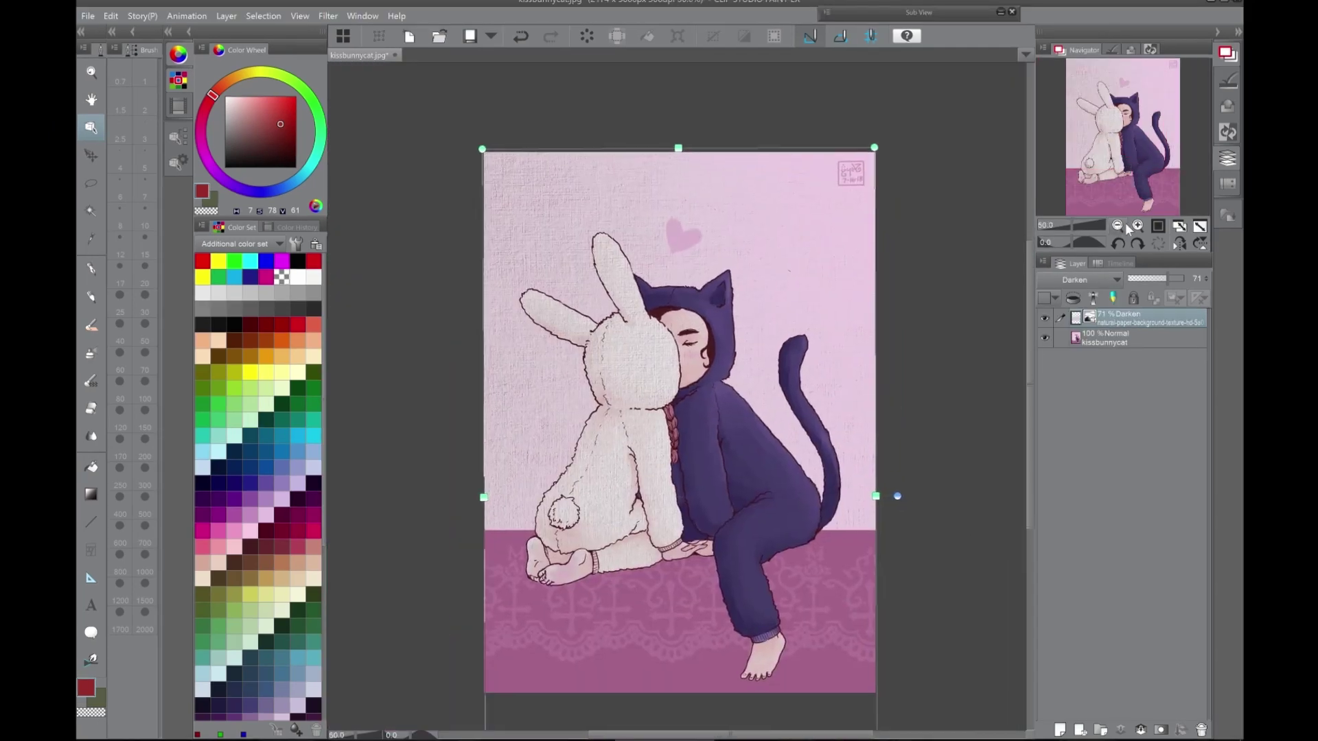
Try the Multiply blending mode on the paper texture layer and check its effect on the artwork
click(1108, 278)
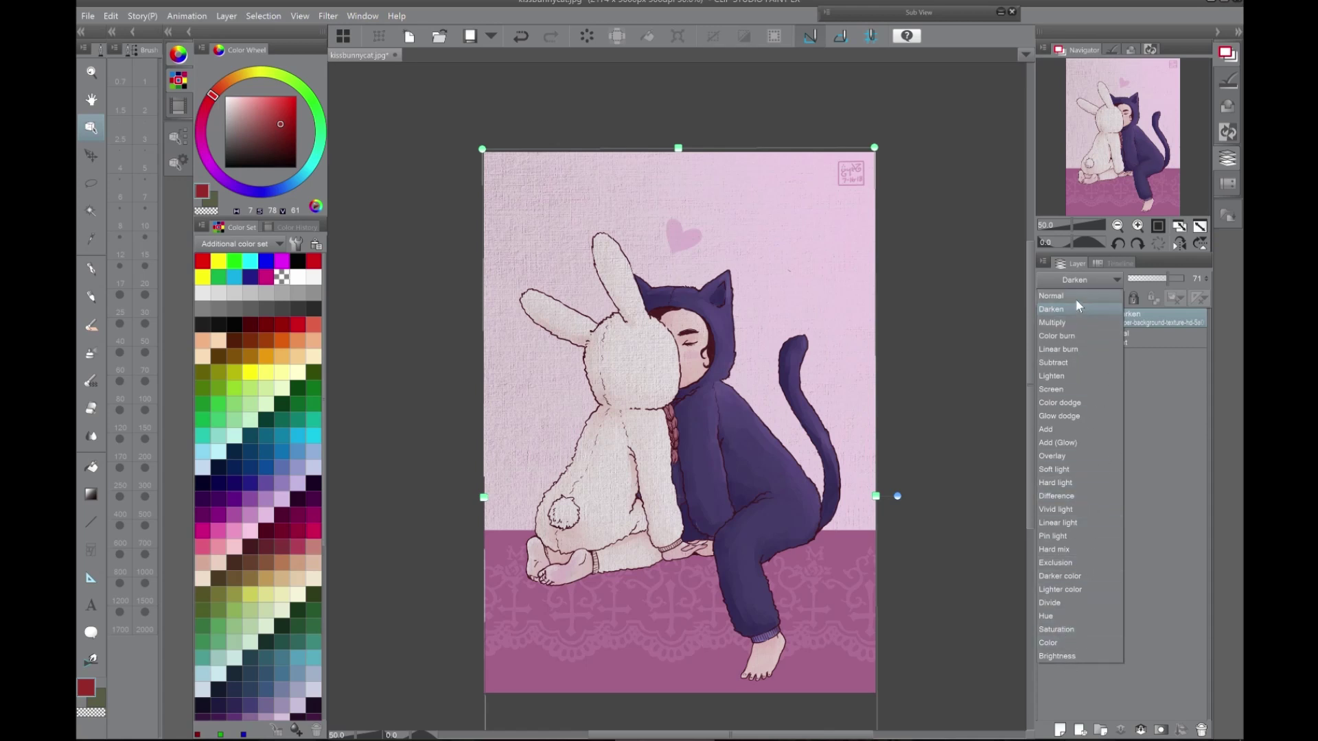
click(1058, 322)
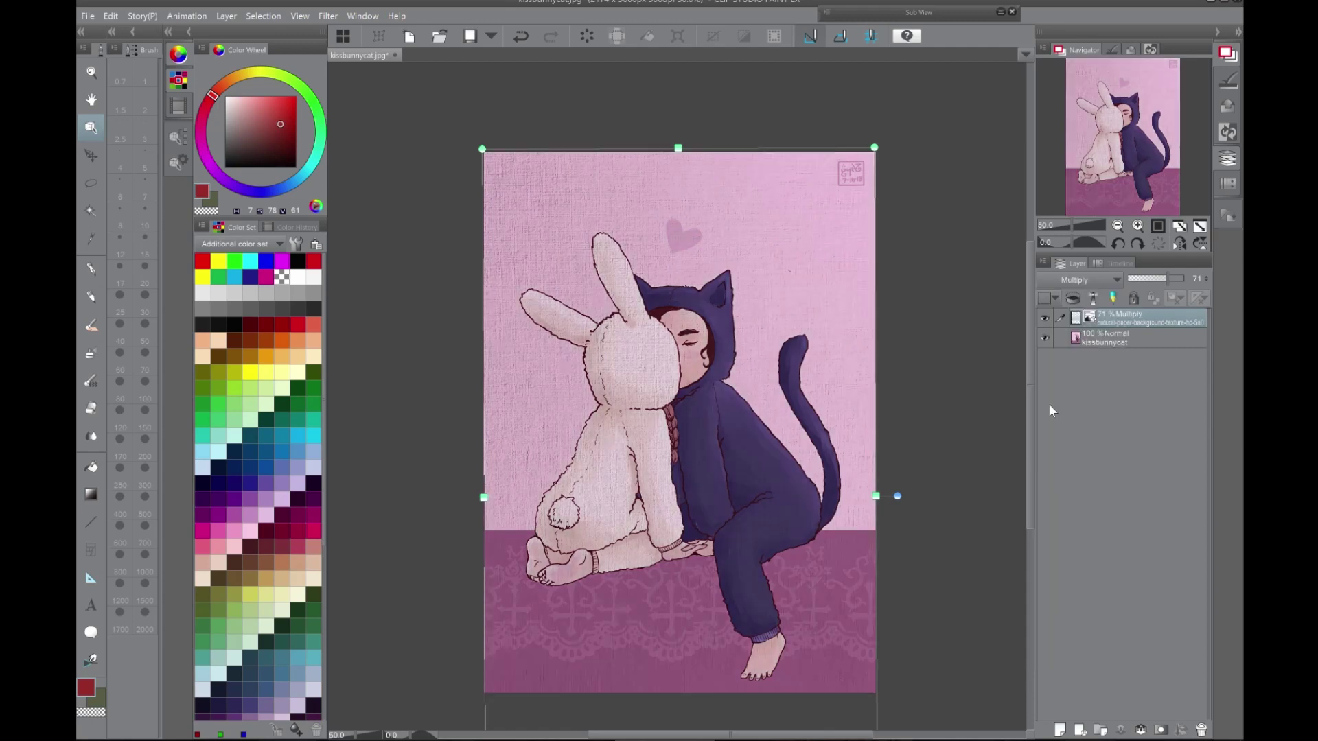
click(1140, 230)
click(1116, 231)
click(1138, 226)
drag(1153, 119, 1153, 123)
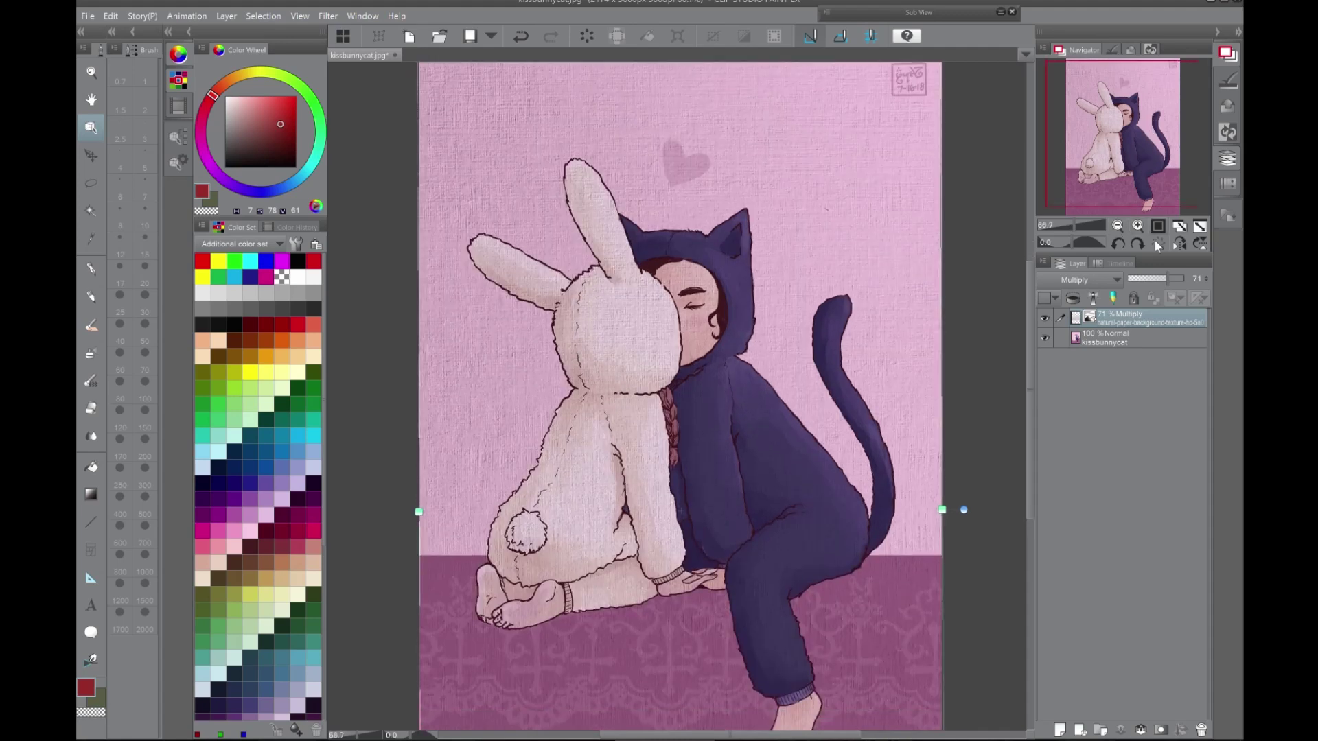
Set the paper texture layer's opacity to 100 and its blending mode to Normal
drag(1169, 279, 1203, 283)
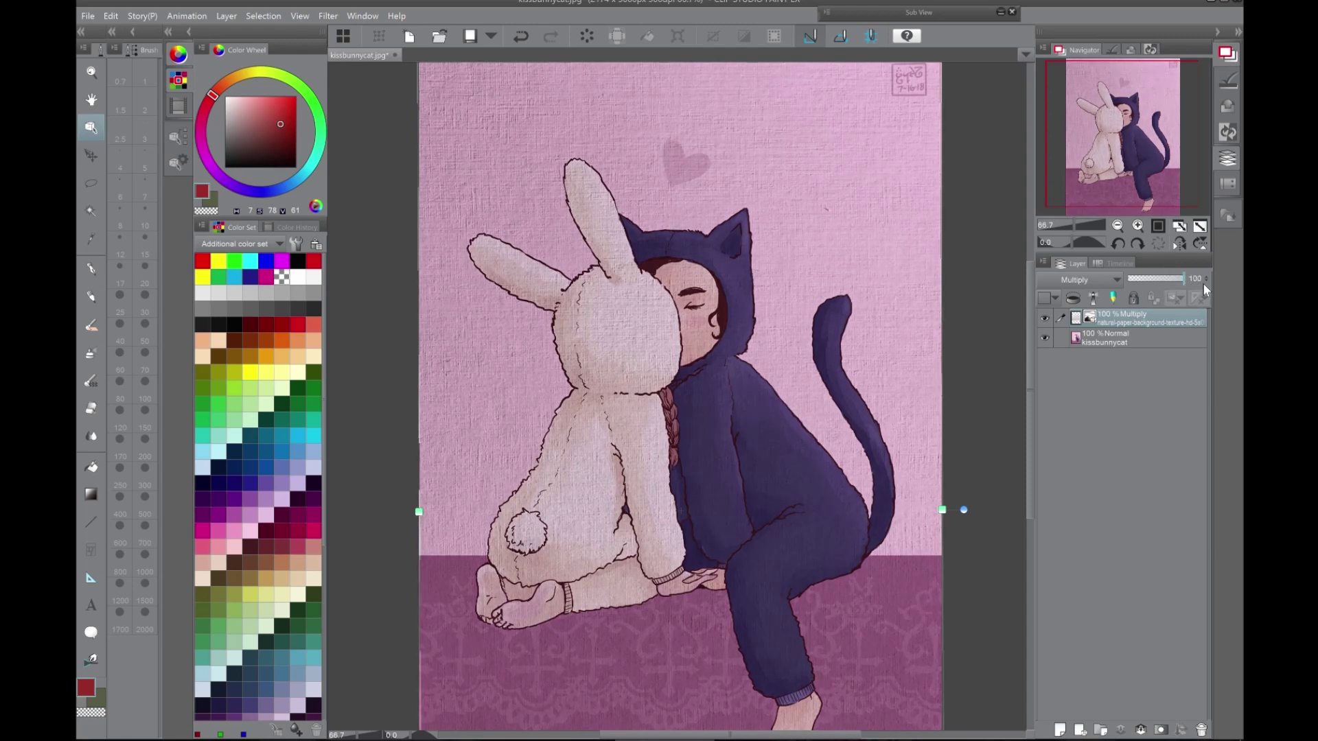
click(1107, 280)
click(1100, 295)
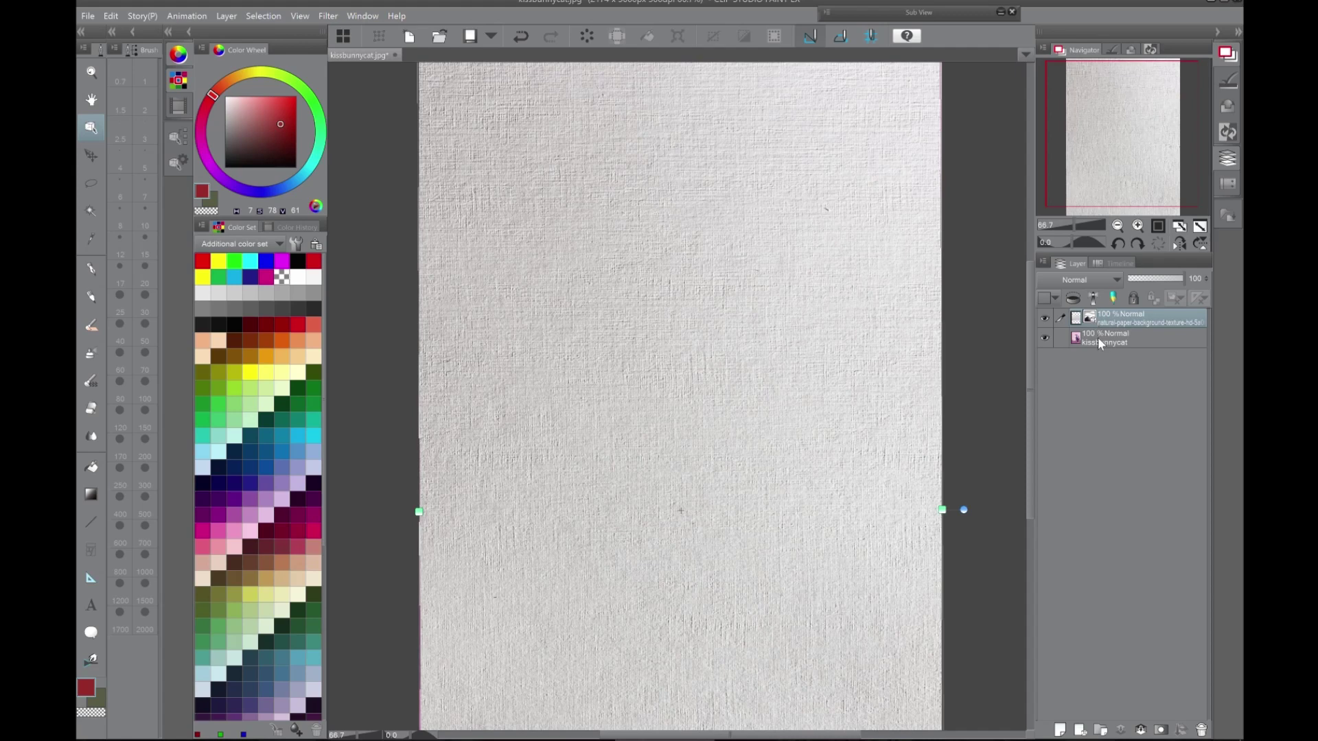
Try rasterizing the paper texture layer and undo the conversion
right_click(1100, 325)
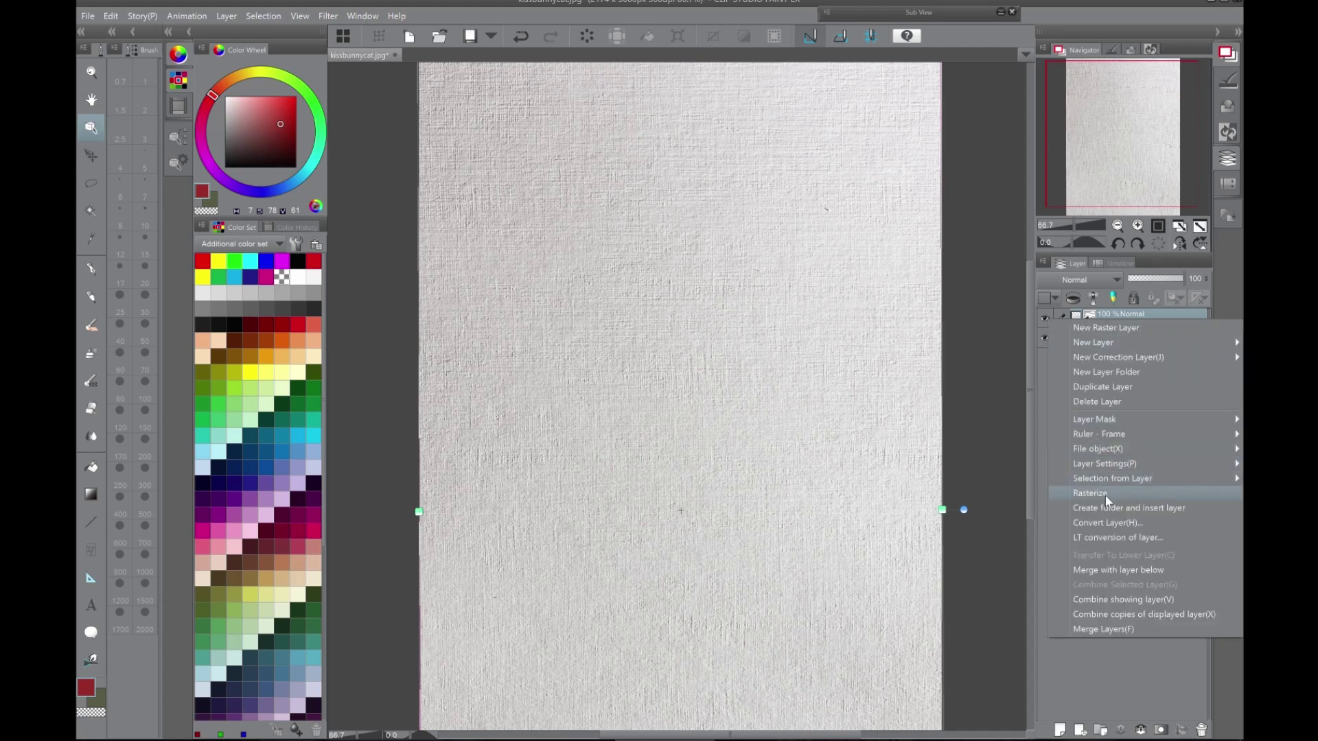
click(1092, 494)
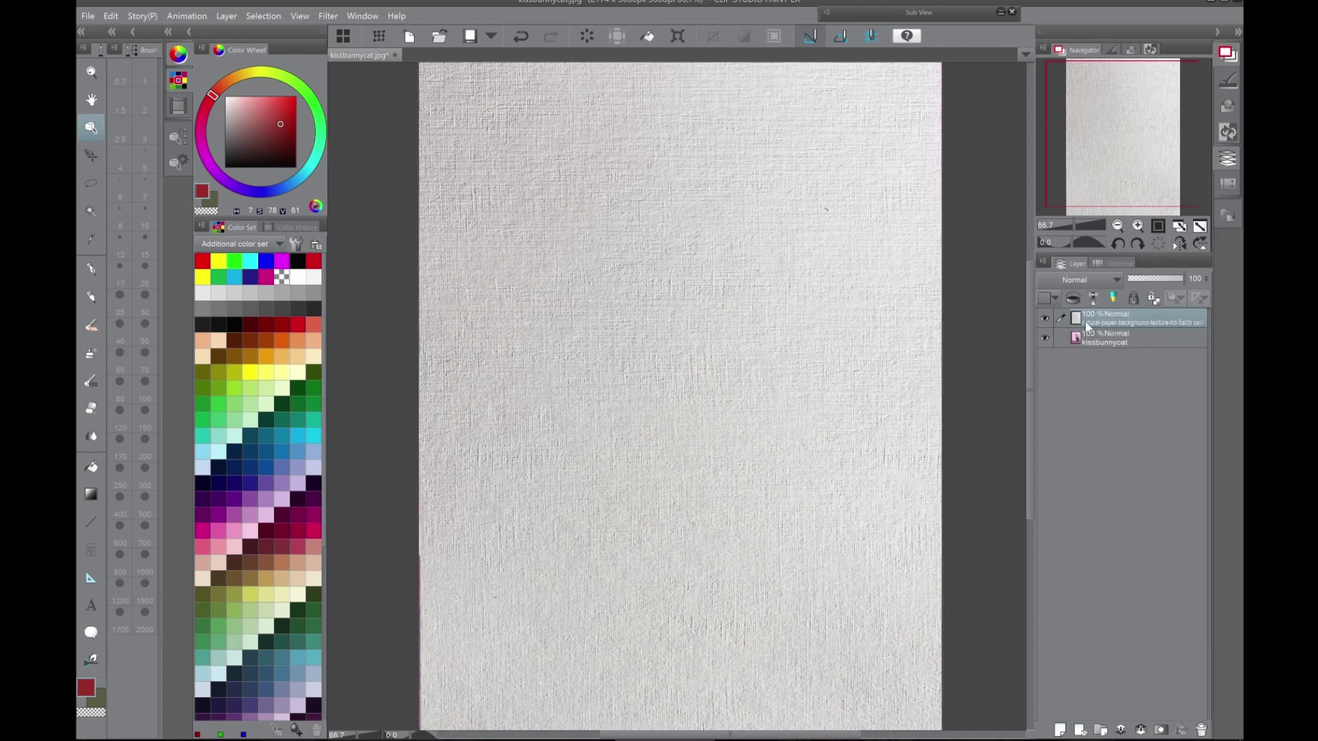
key(ctrl+z)
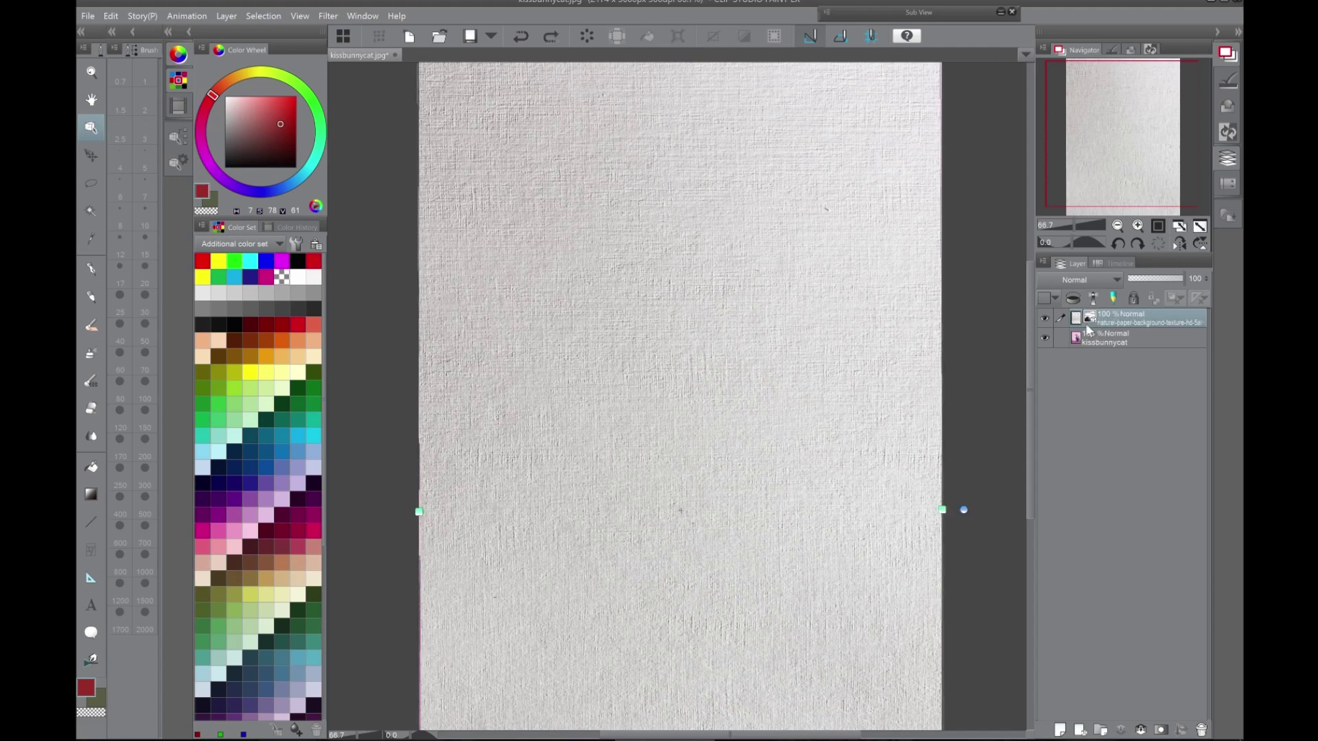
Apply the texture effect to the paper layer in its layer properties and inspect the grain on the characters
click(1132, 50)
click(1148, 51)
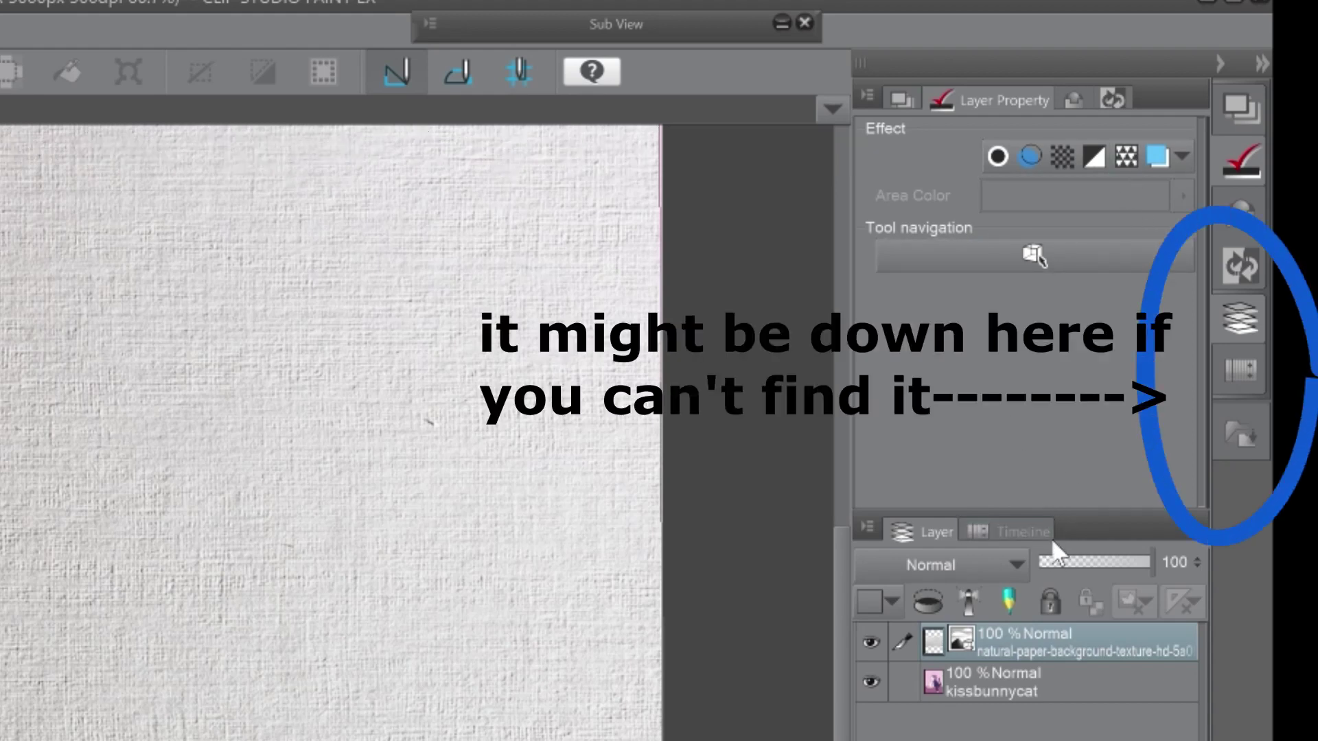
click(1127, 161)
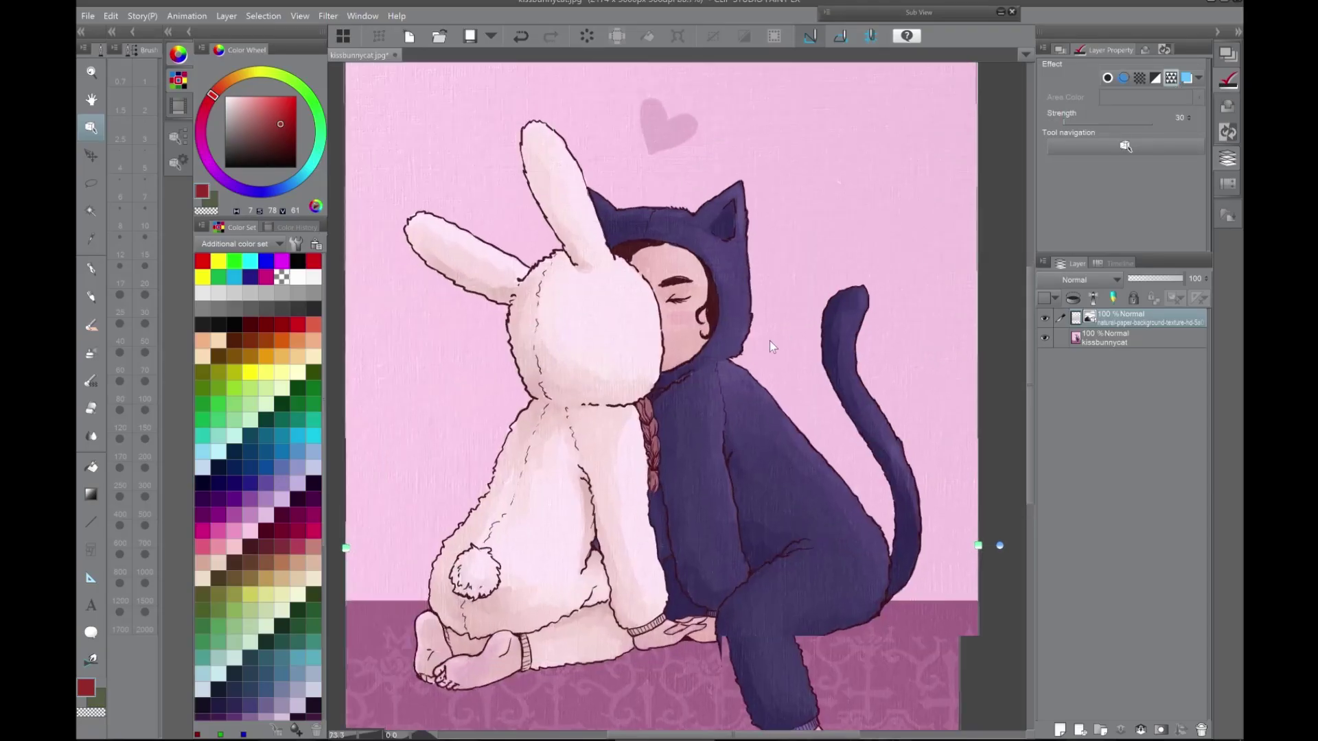
scroll(770, 347, up, 5)
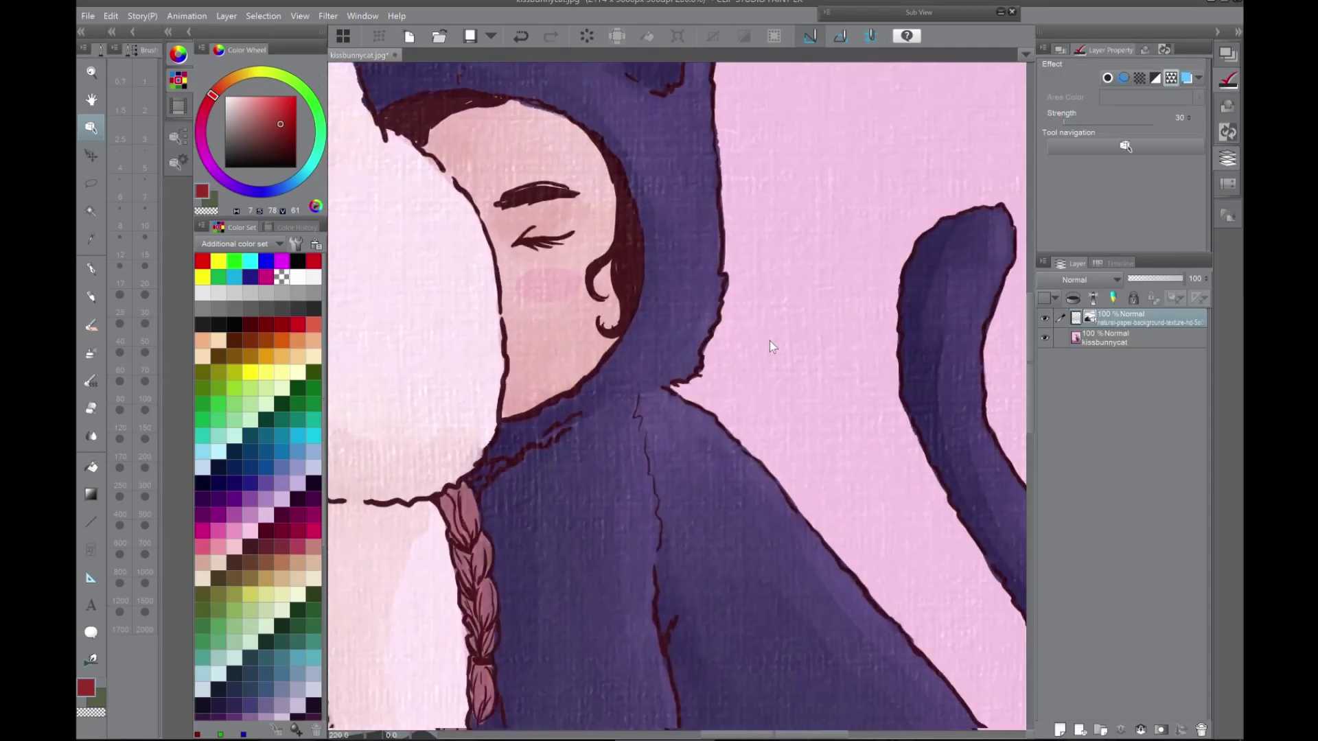
scroll(769, 341, down, 6)
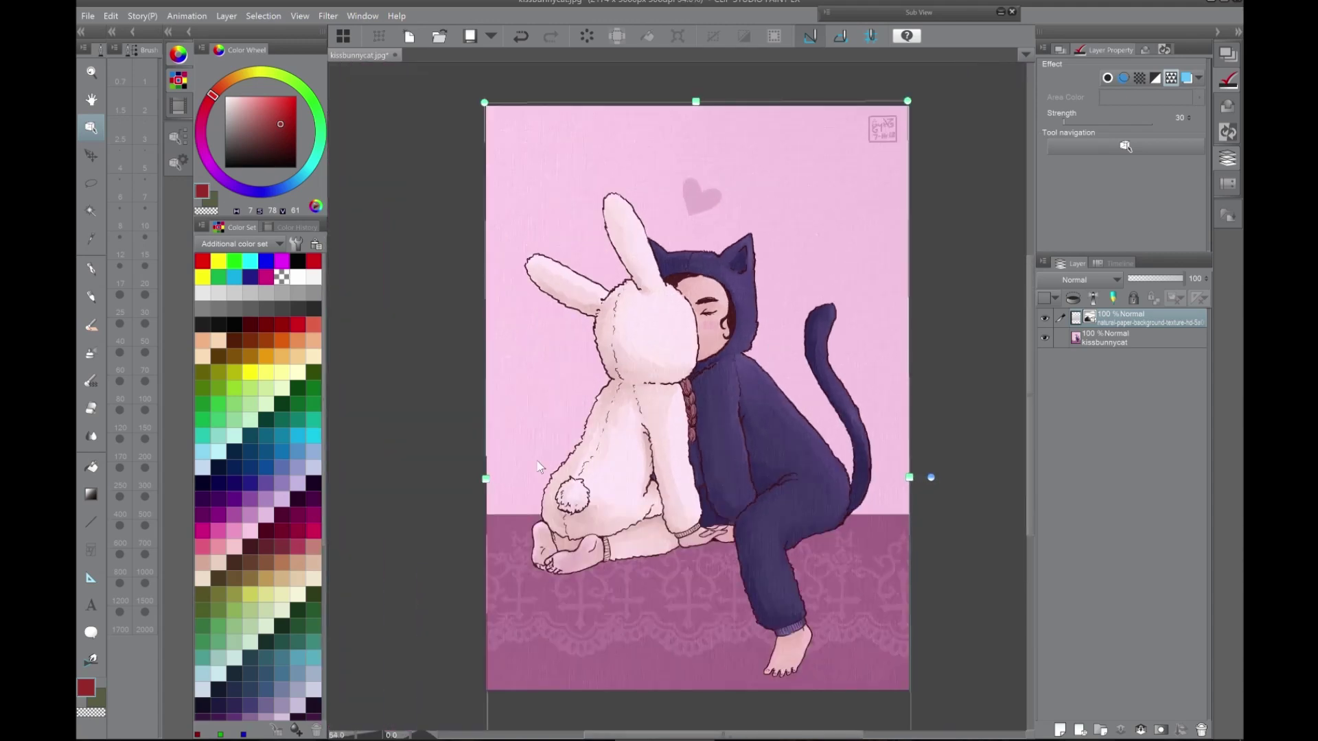
scroll(604, 299, up, 5)
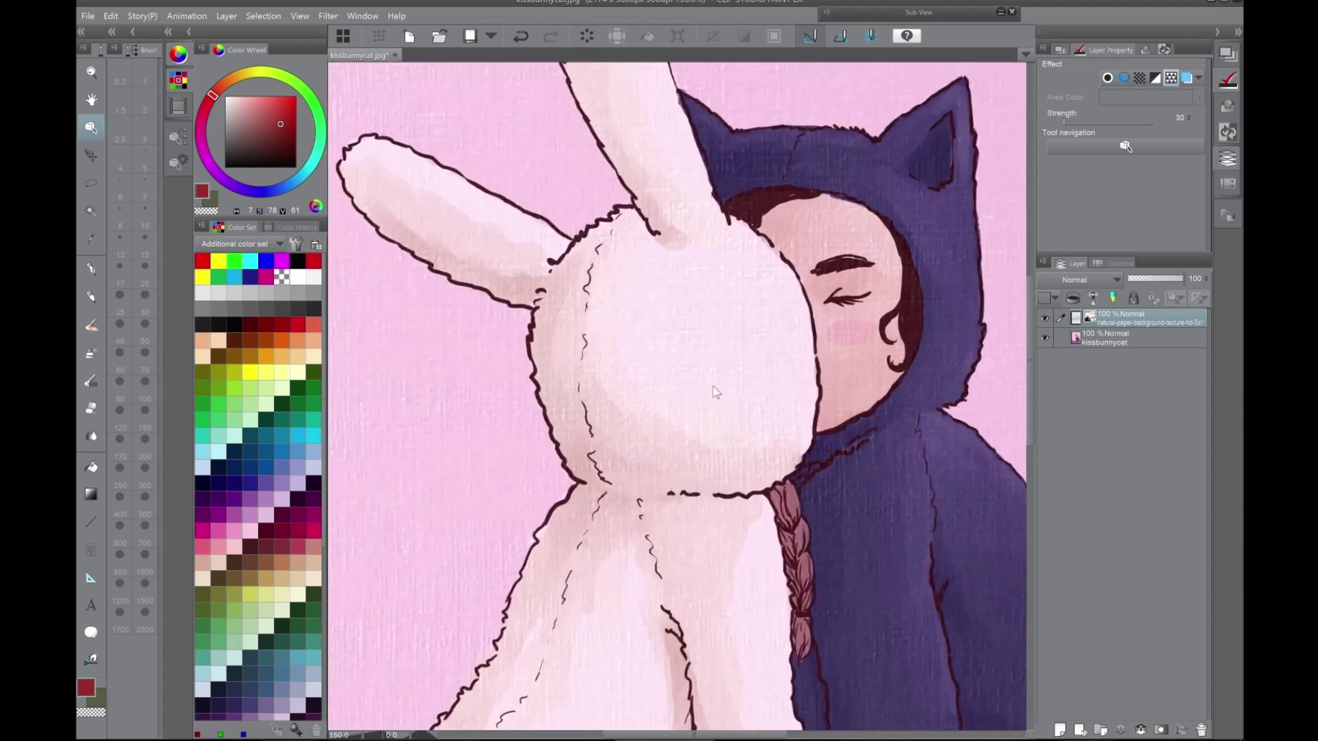
scroll(714, 388, down, 4)
scroll(694, 319, up, 2)
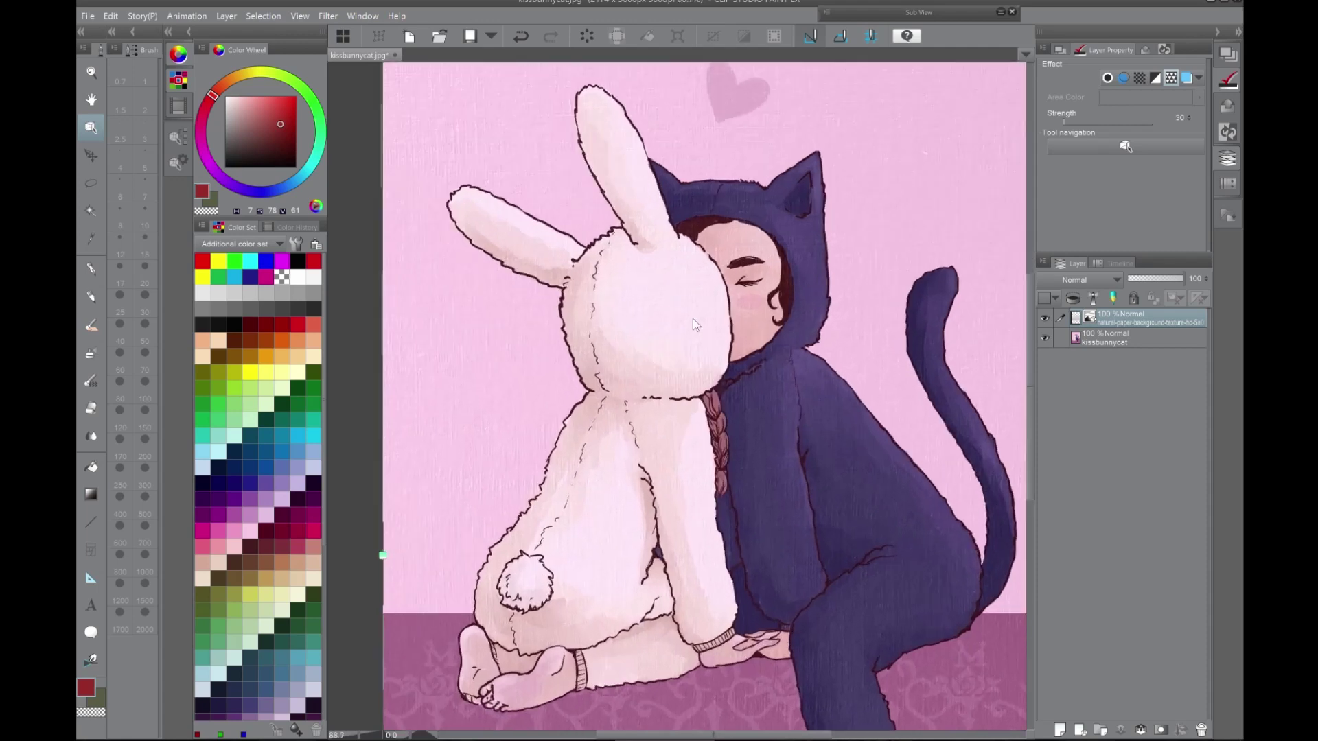
scroll(806, 229, up, 4)
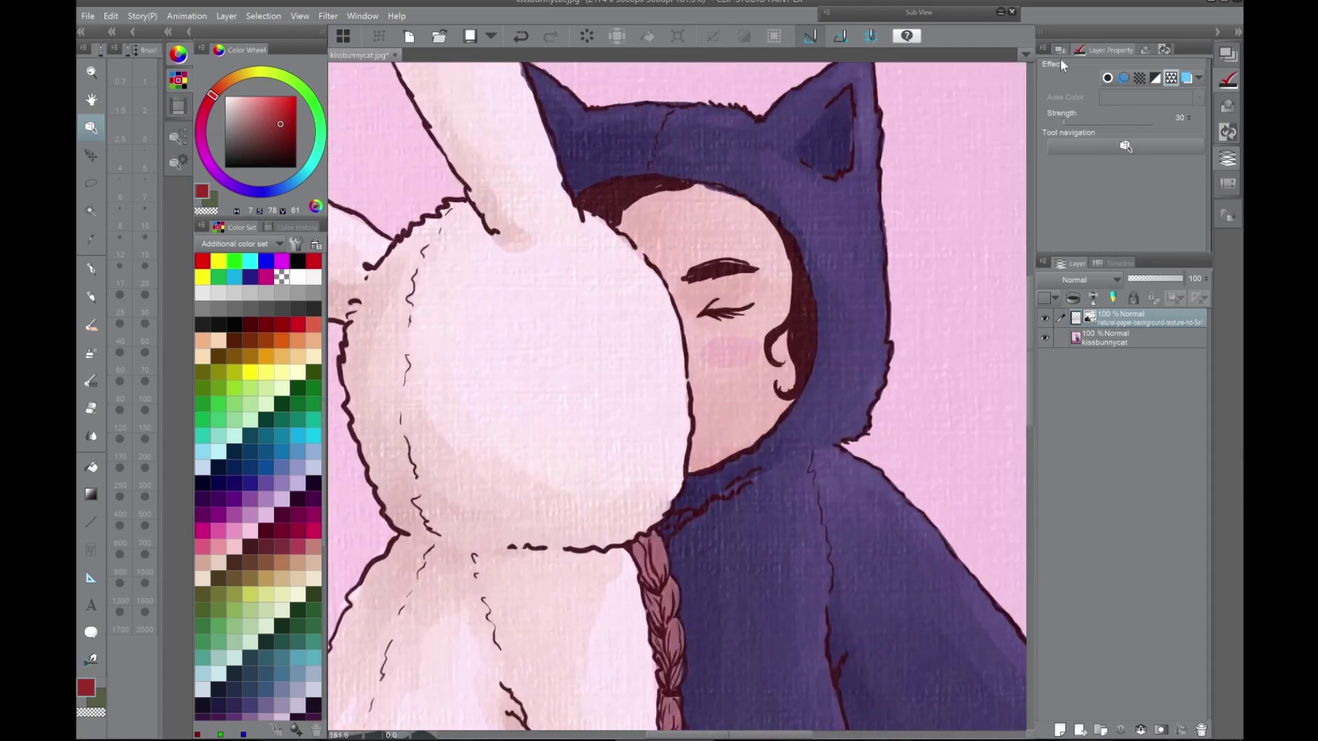
Set the strength of the paper layer's texture effect to 35
click(1060, 51)
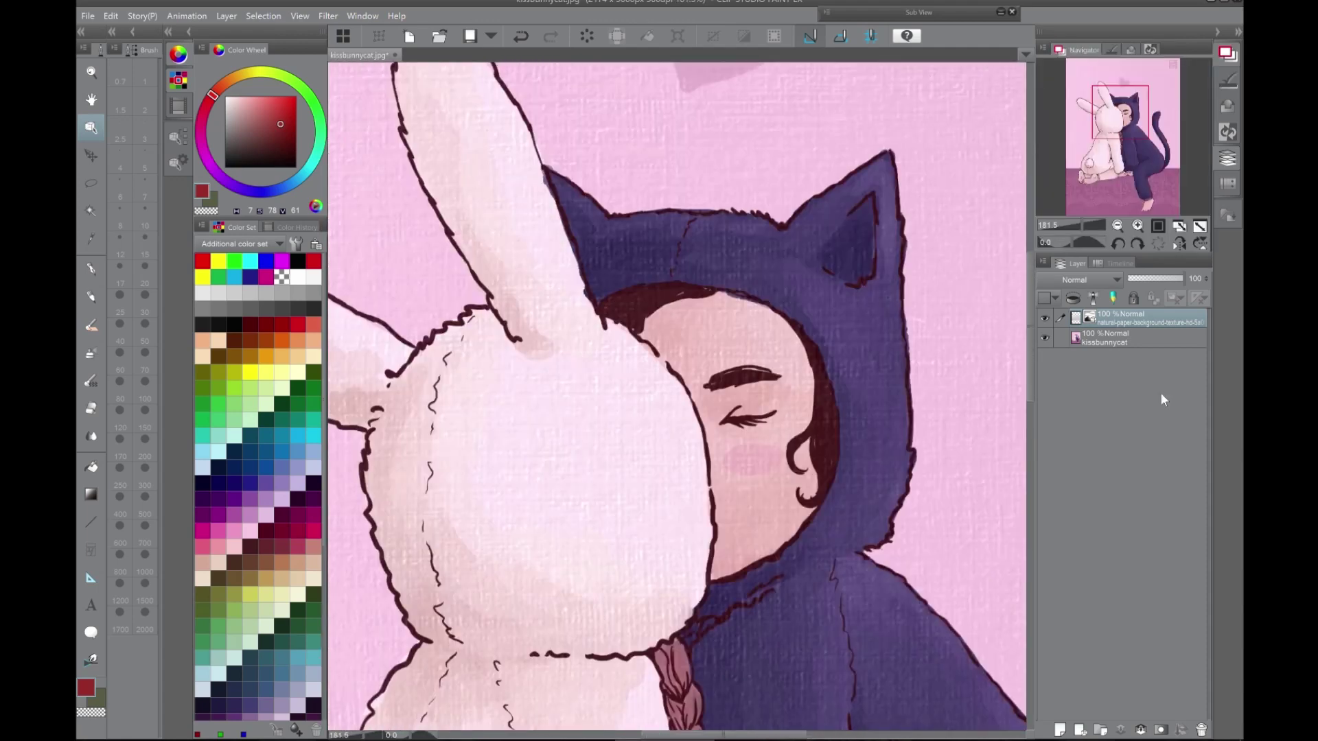
click(1150, 49)
click(1101, 48)
click(1083, 49)
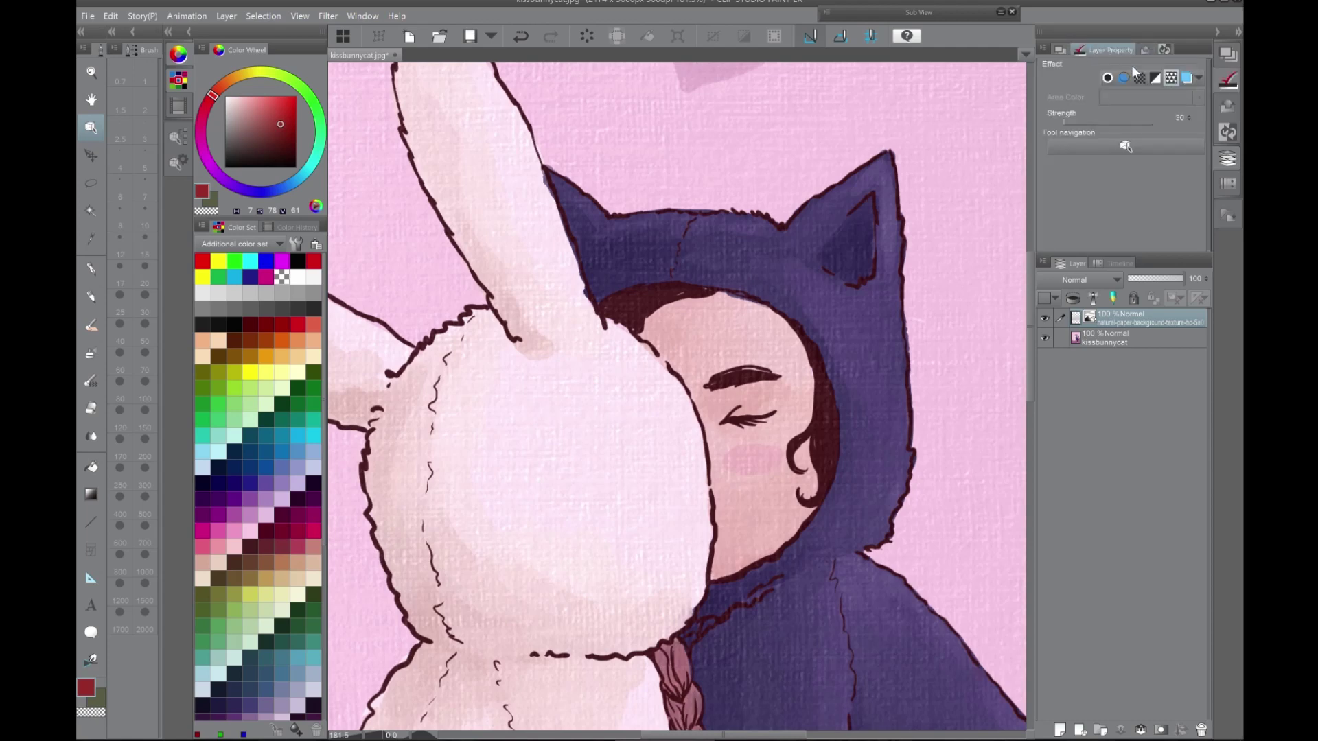
mouse_move(1064, 120)
mouse_down()
mouse_move(1106, 121)
mouse_move(1065, 117)
mouse_up()
Try rasterizing the paper layer with its texture effect enabled, check the artwork, and undo the rasterization
right_click(1109, 323)
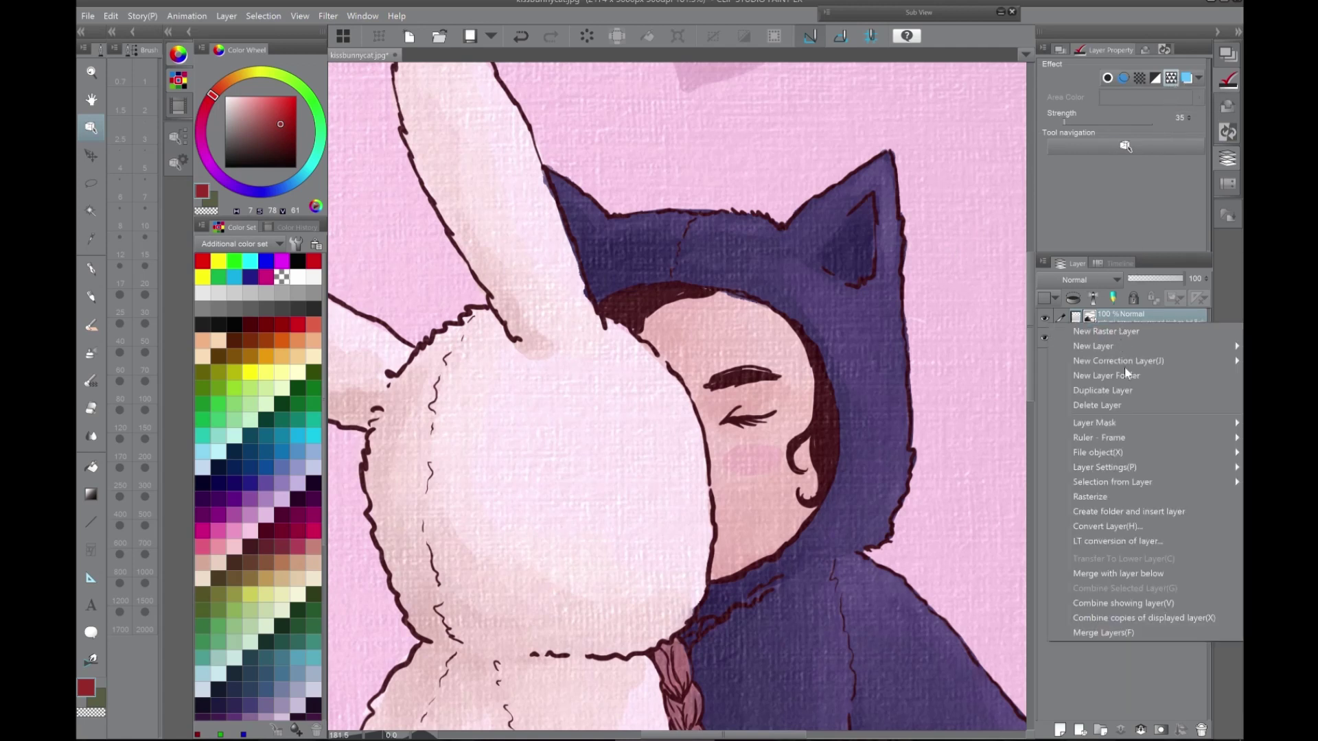
click(1119, 497)
scroll(748, 245, down, 1)
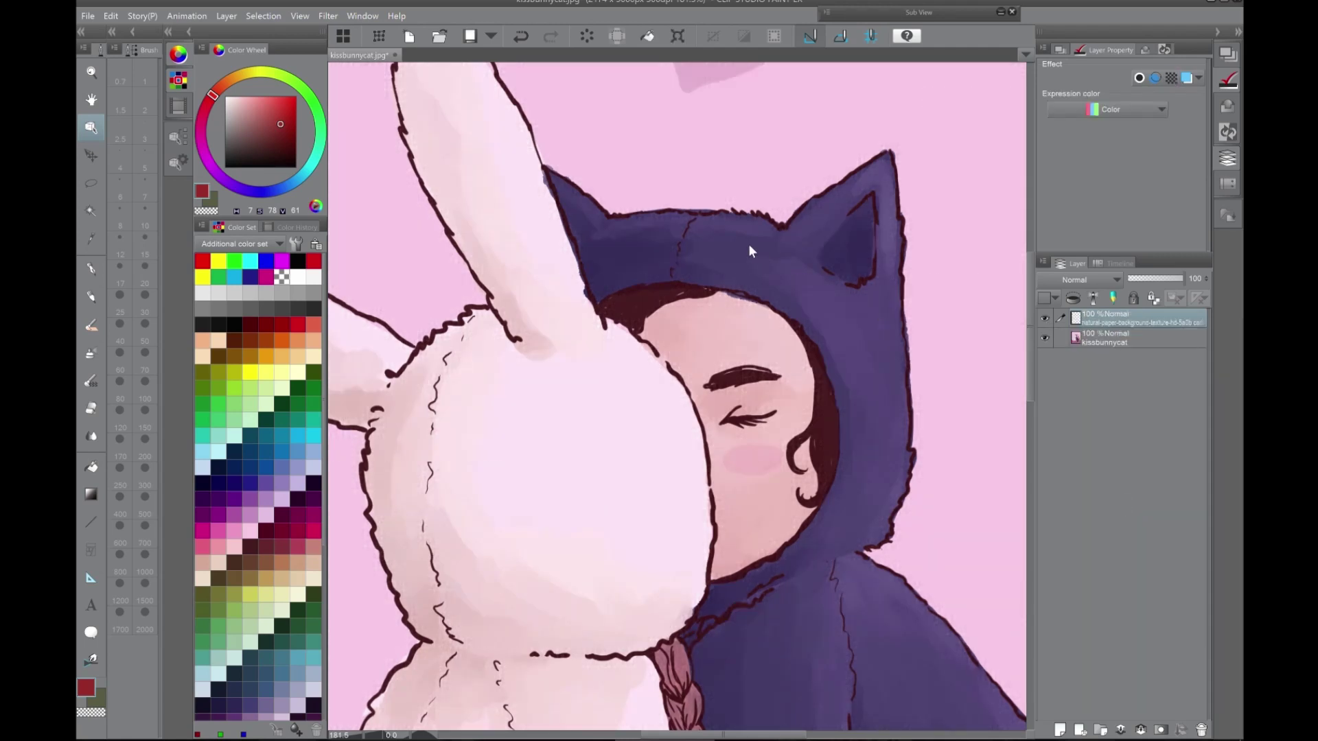
scroll(846, 266, down, 2)
scroll(847, 266, down, 1)
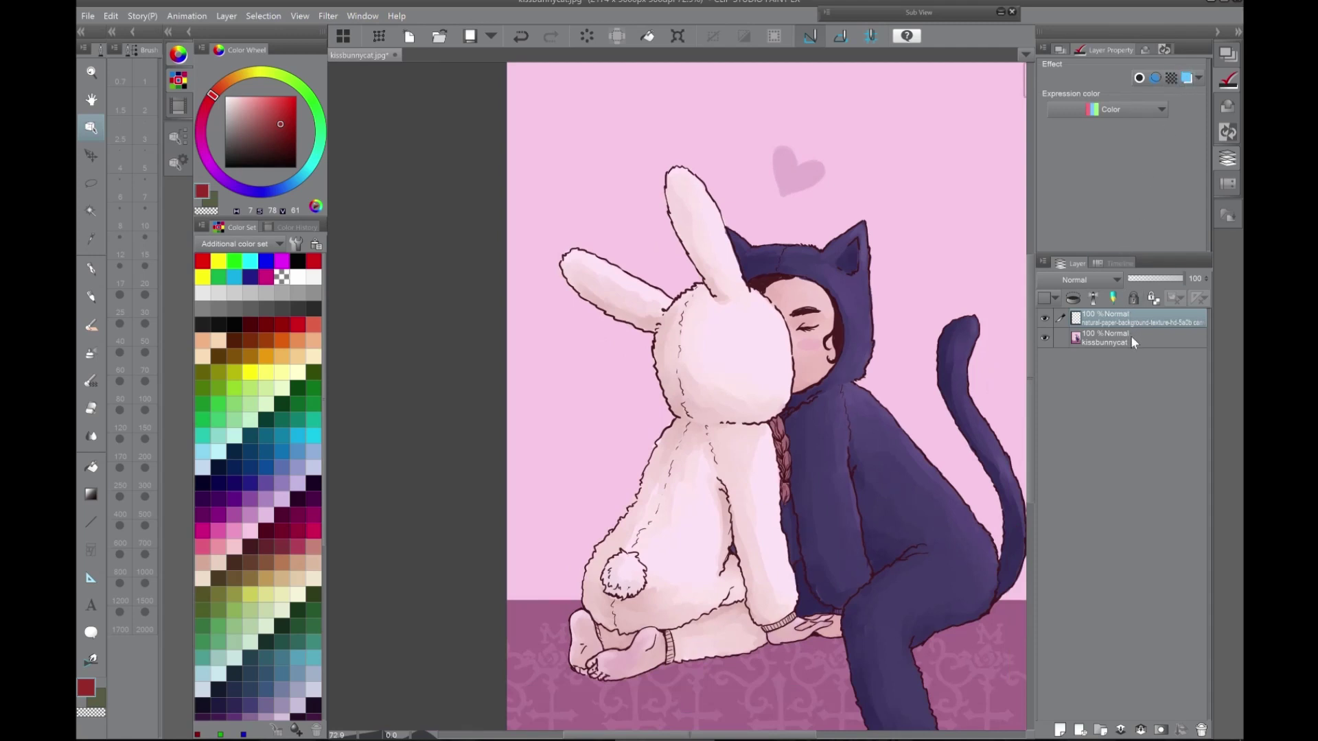
key(ctrl+z)
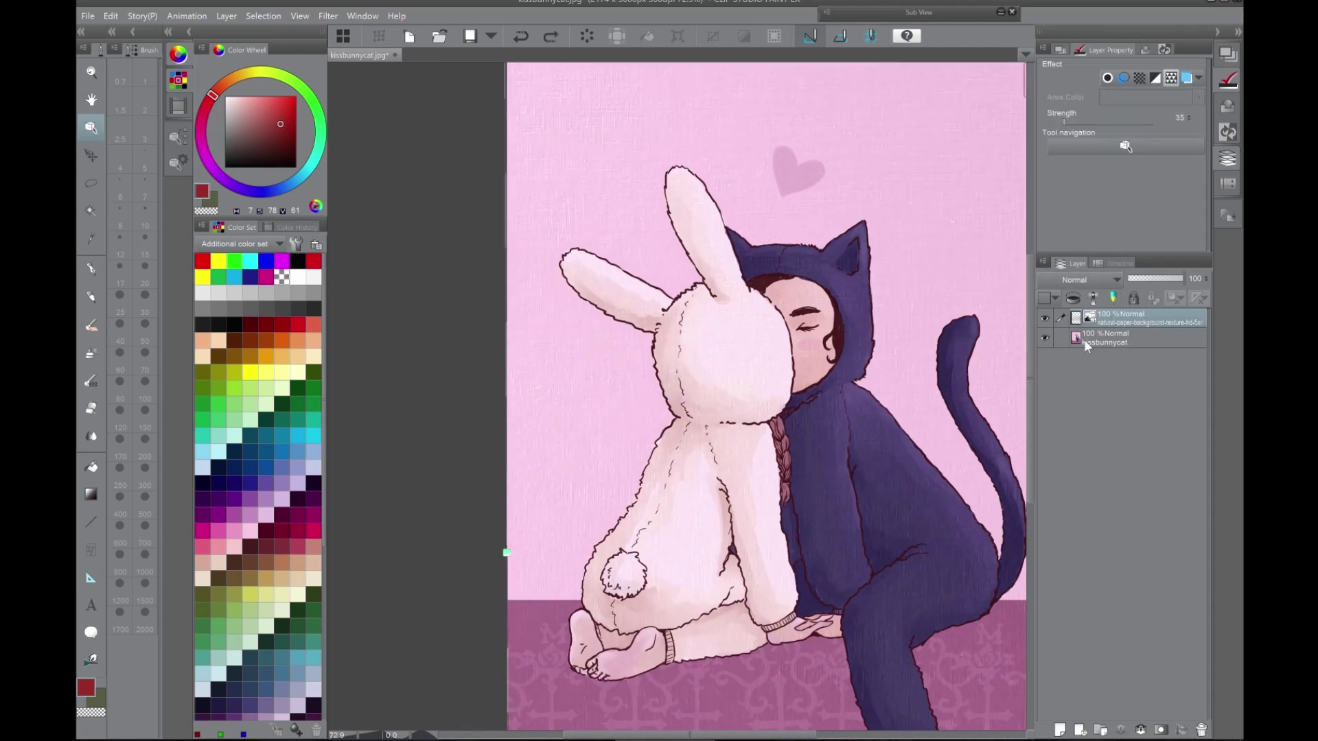
click(1061, 51)
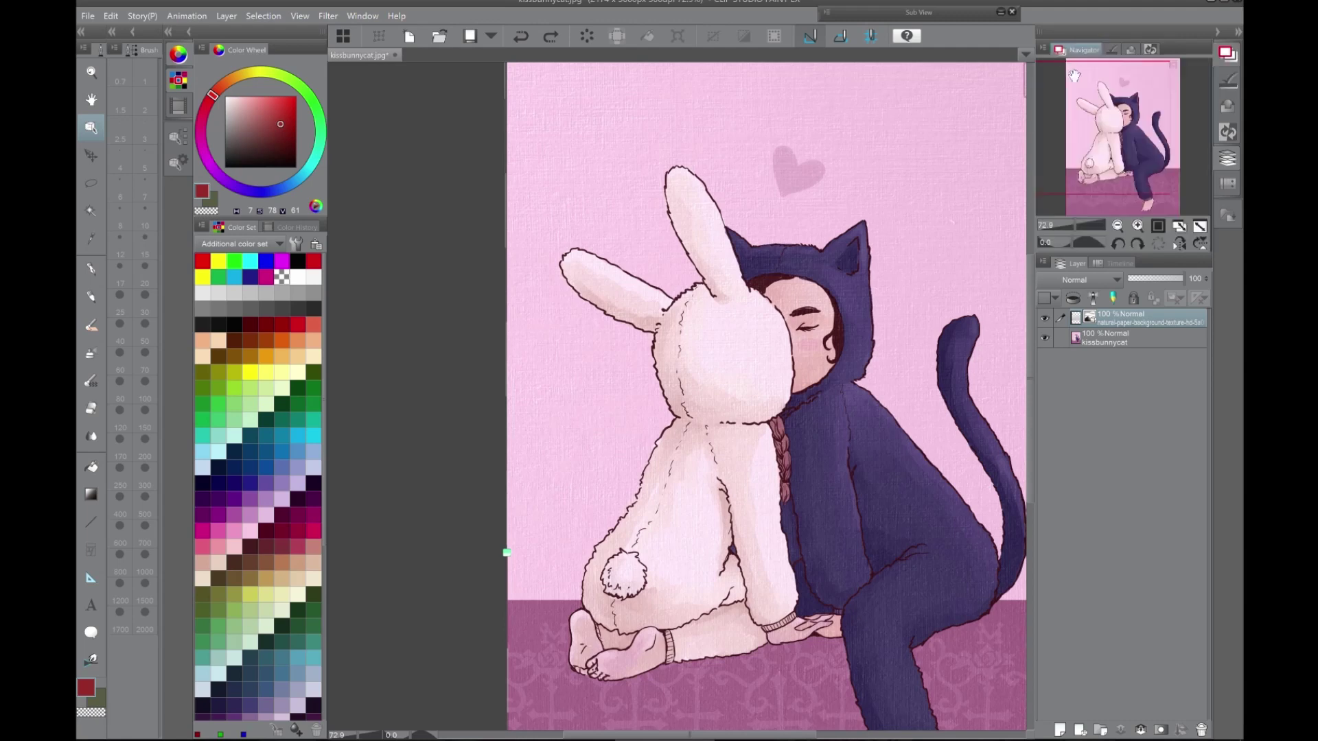
mouse_move(1092, 104)
mouse_down()
mouse_move(1126, 146)
mouse_move(1112, 107)
mouse_up()
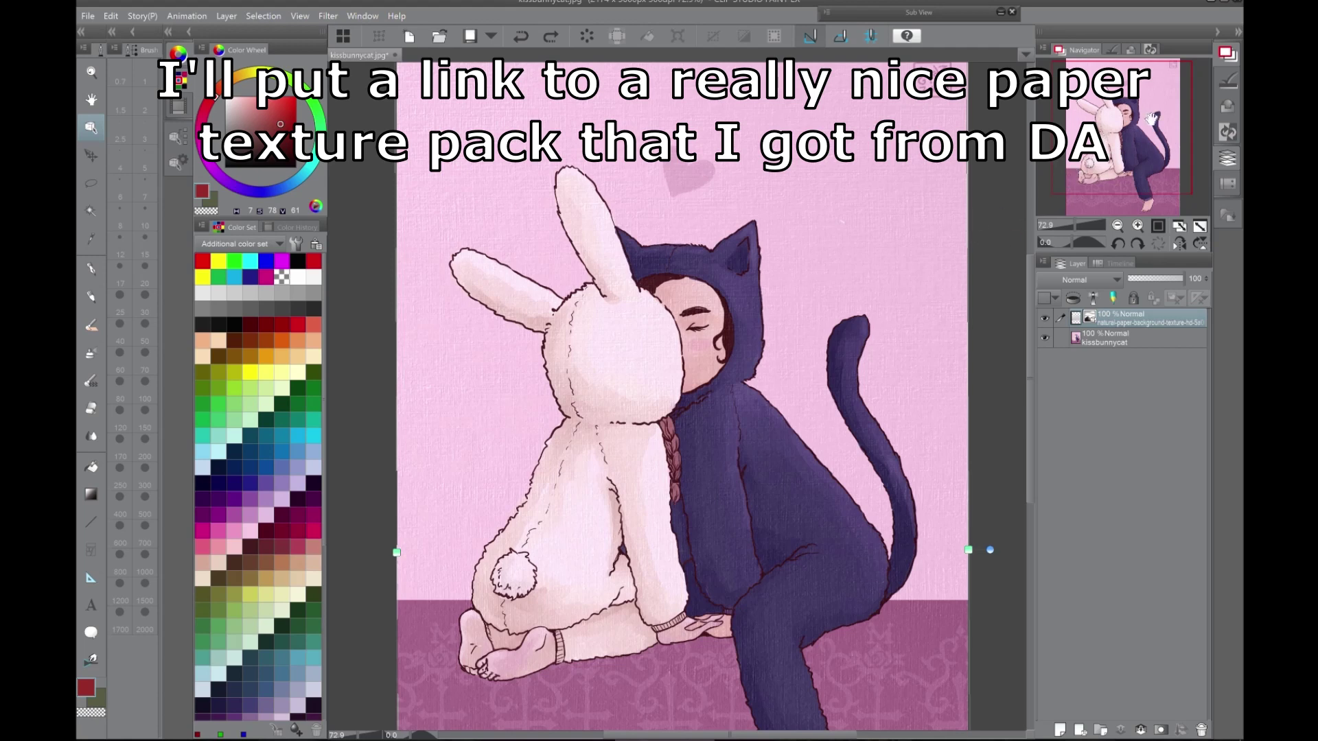
drag(1152, 118, 1152, 145)
click(1117, 226)
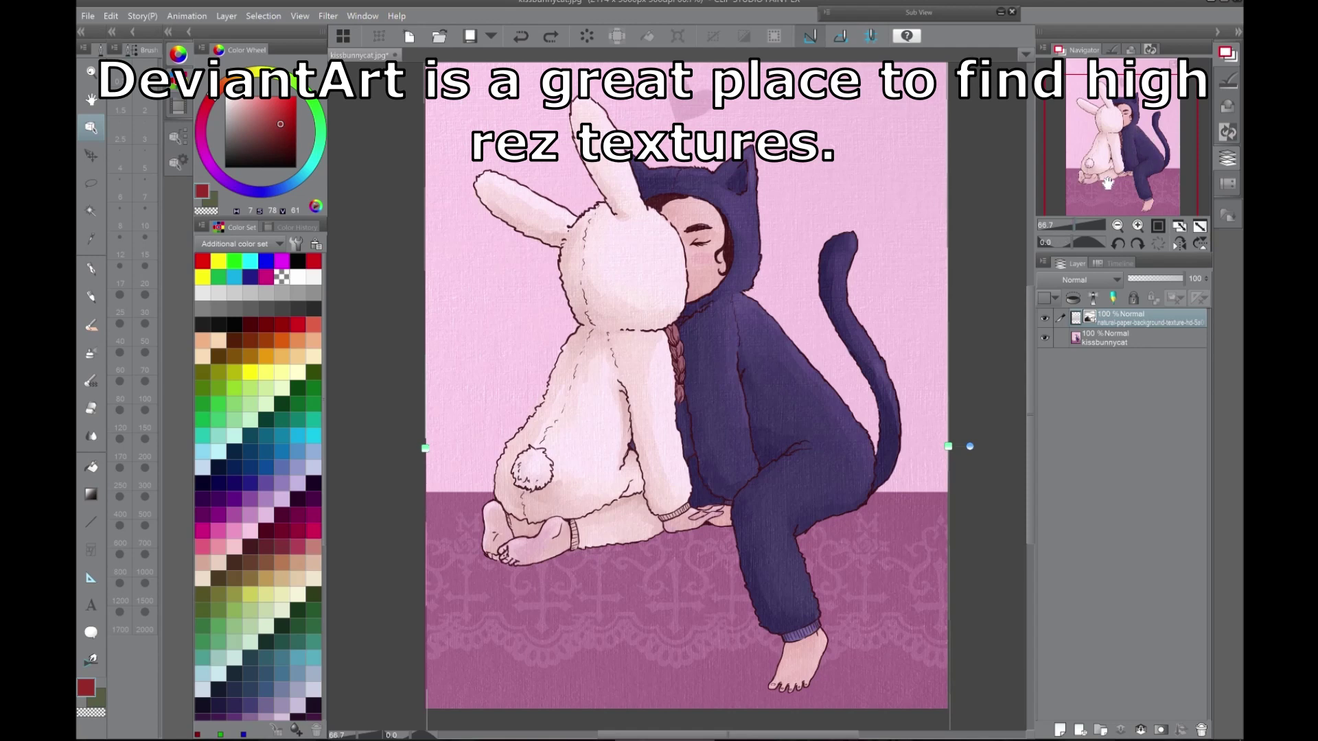
drag(1106, 184, 1107, 179)
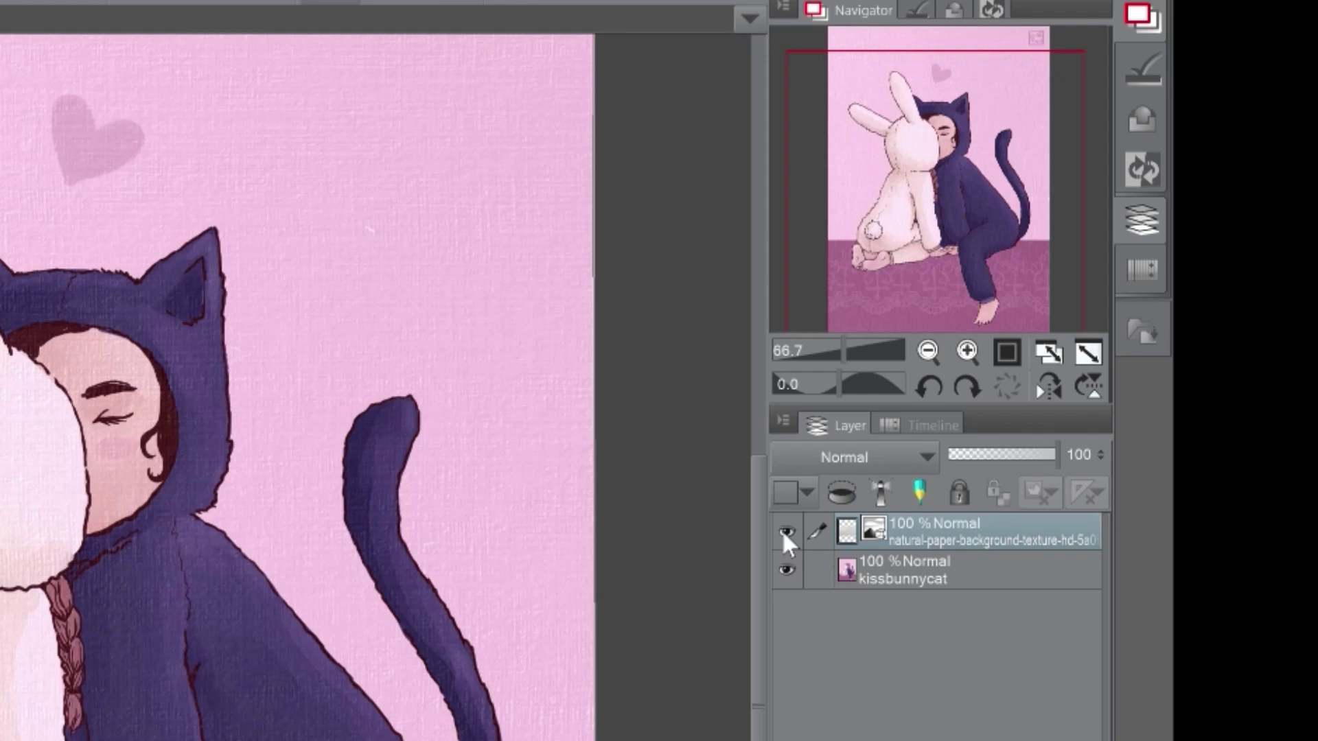
Hide the paper texture layer and add a new raster layer named "color texture" above it
click(1044, 318)
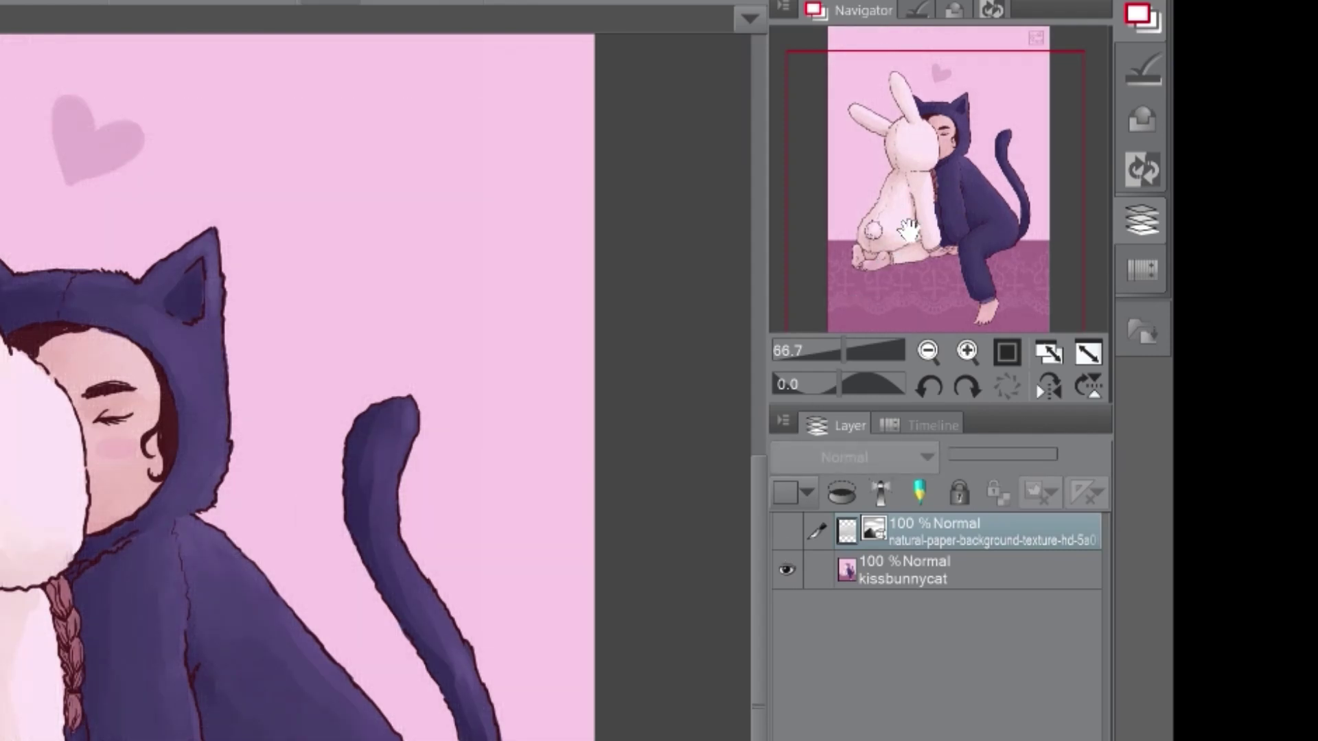
click(834, 739)
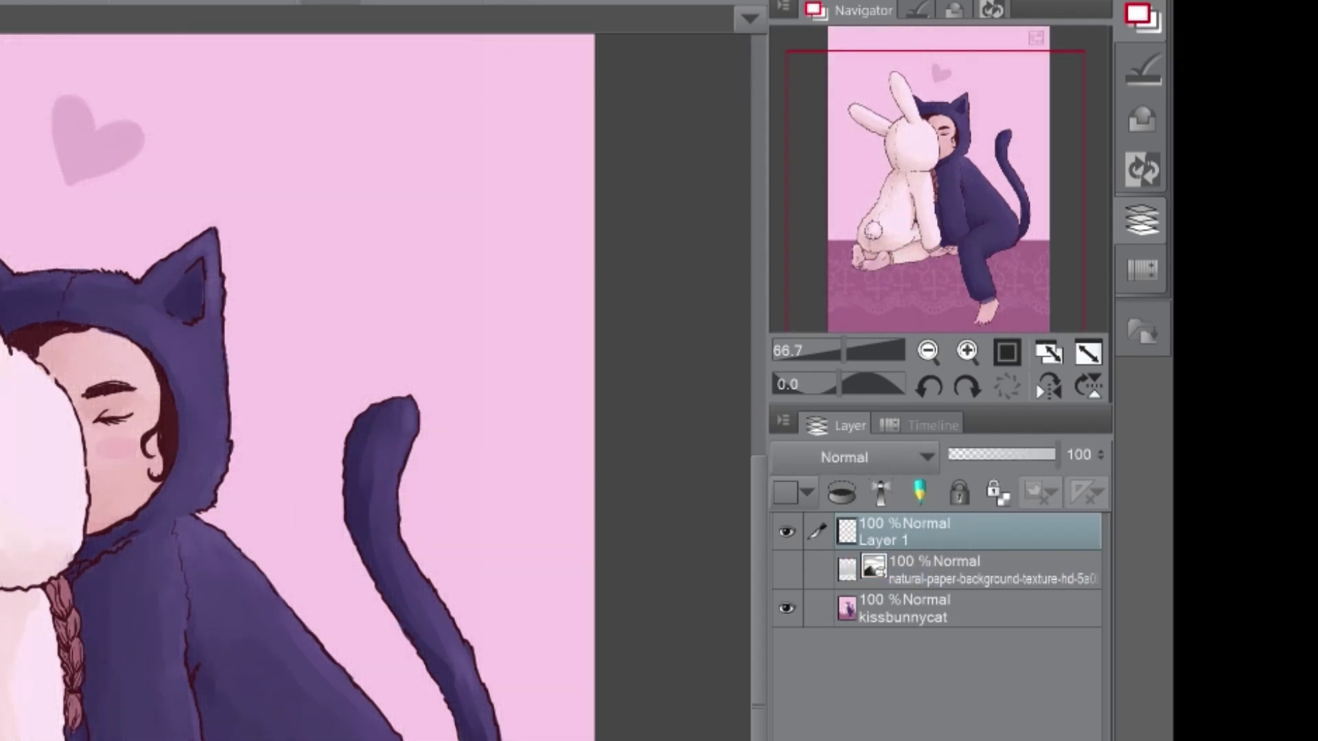
double_click(899, 534)
text(c)
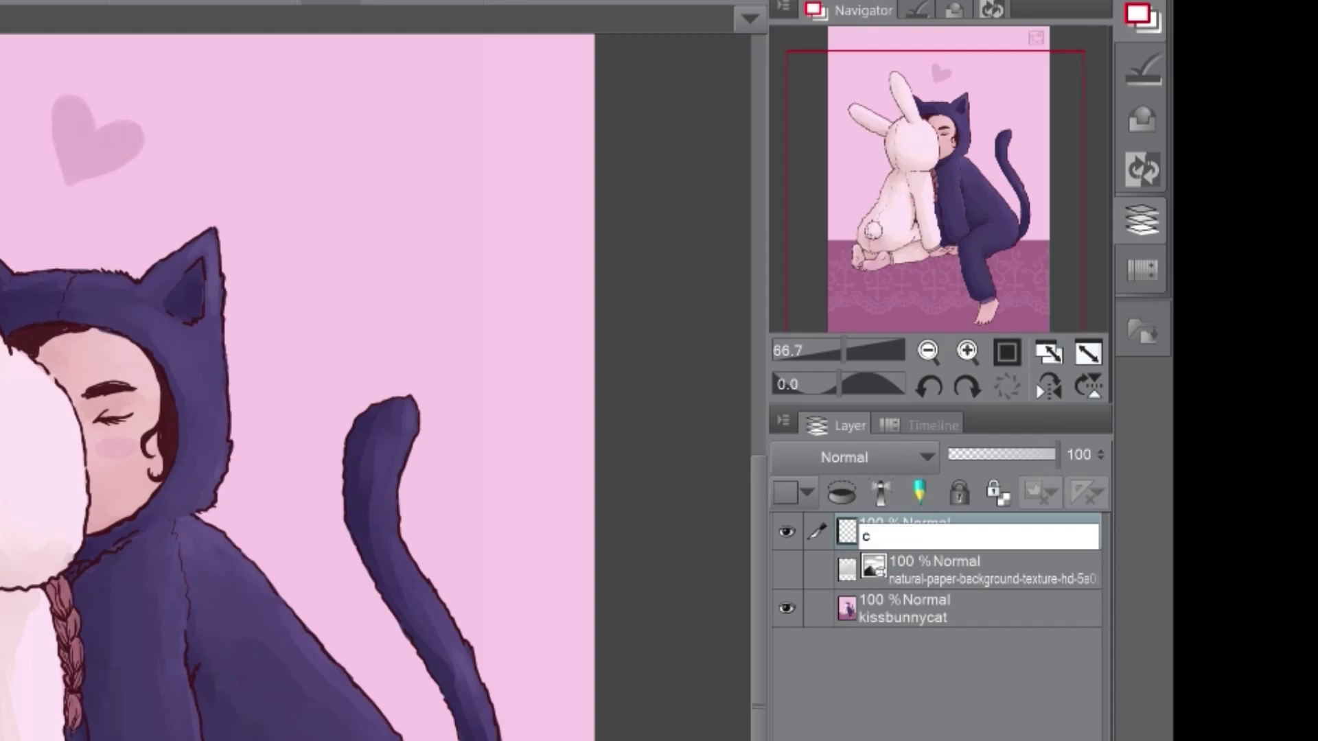
text(olor texture)
key(Return)
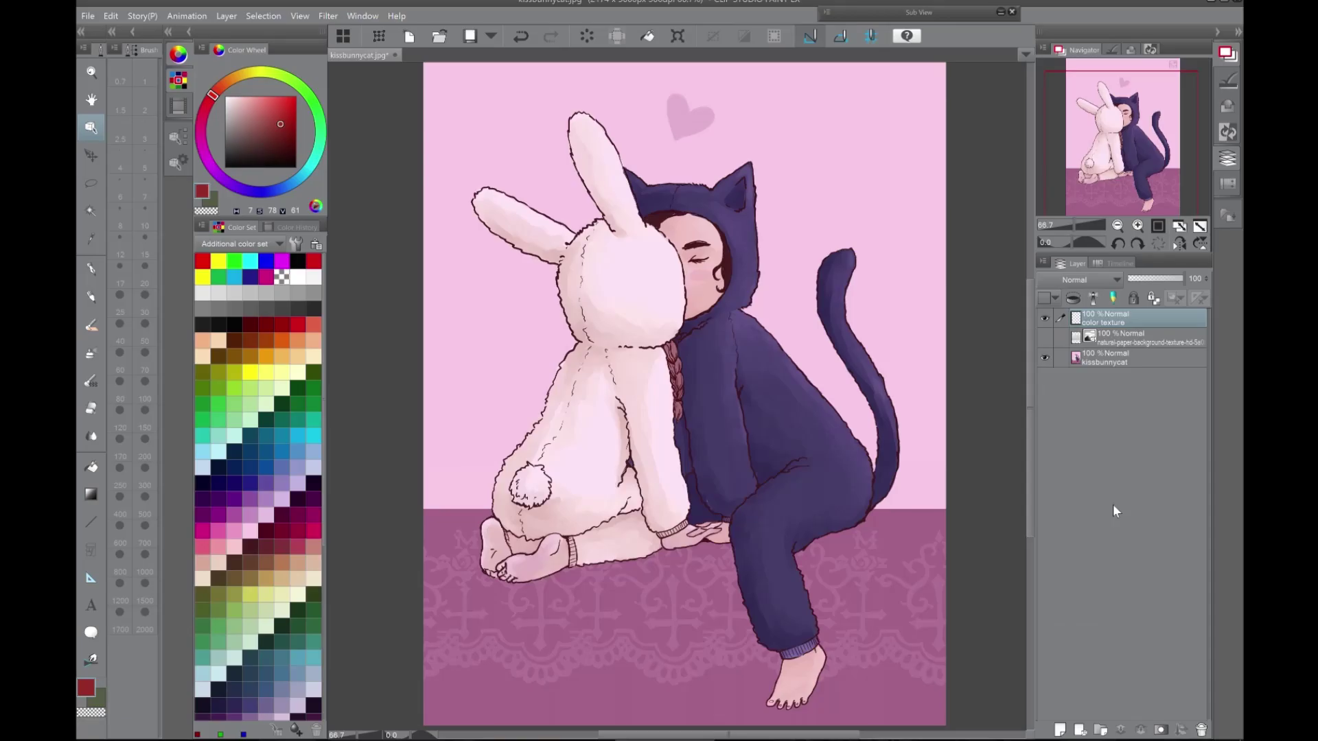
Select the Blur brush from the watercolor brushes for painting on the color texture layer
click(94, 326)
click(180, 162)
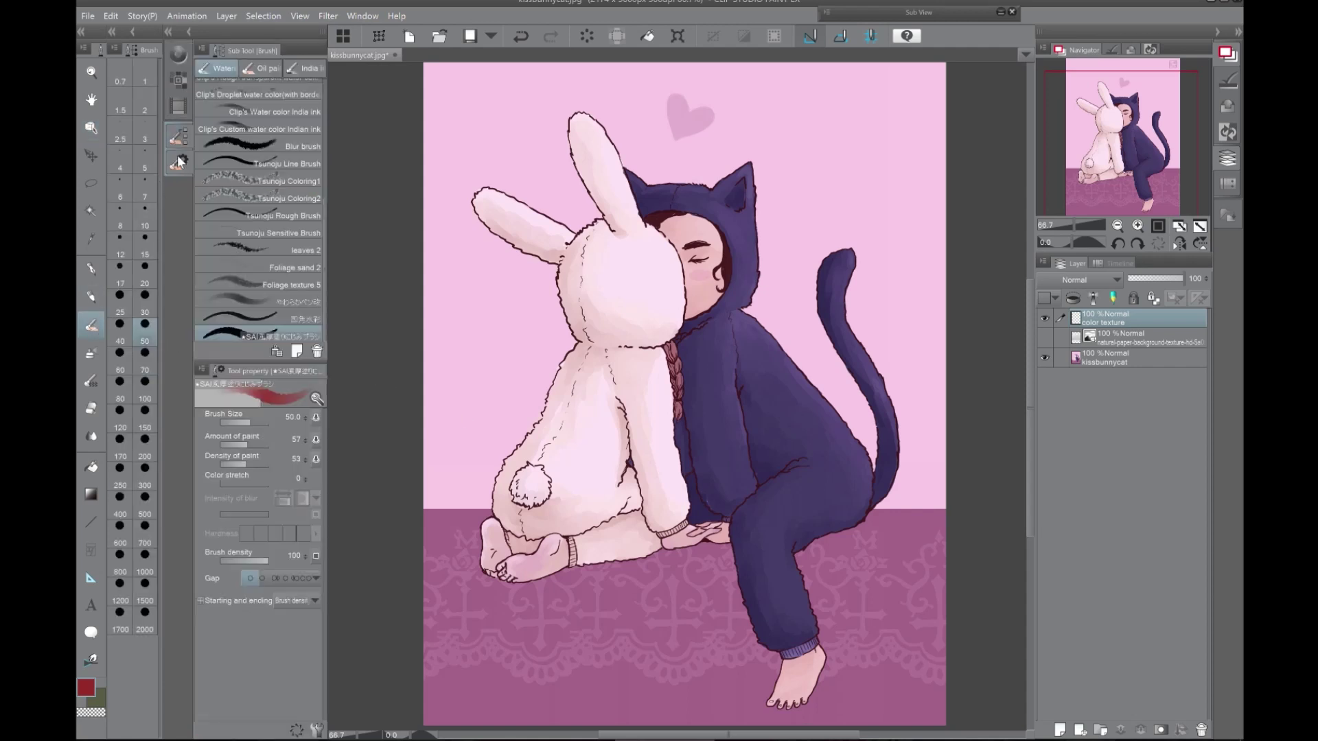
click(299, 146)
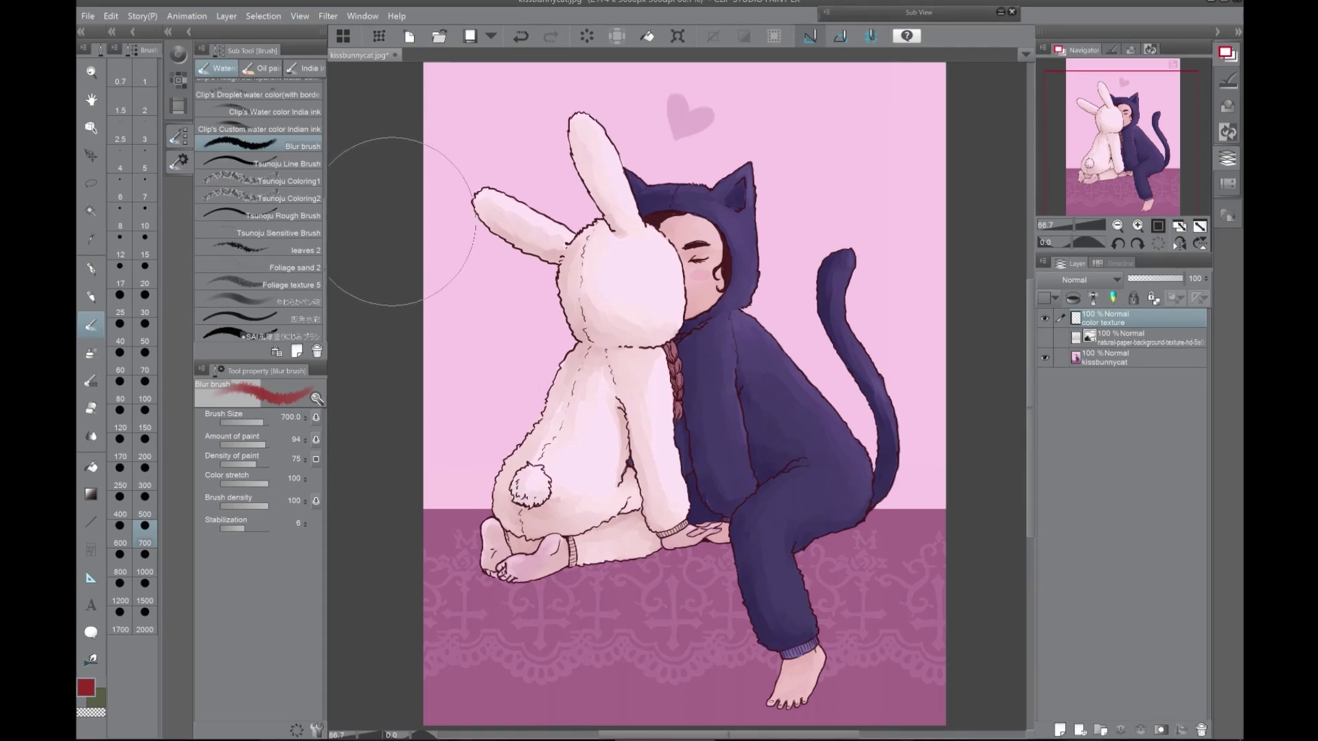
Paint broad lavender strokes over the bunny and the cat figure's torso on the color texture layer
click(178, 54)
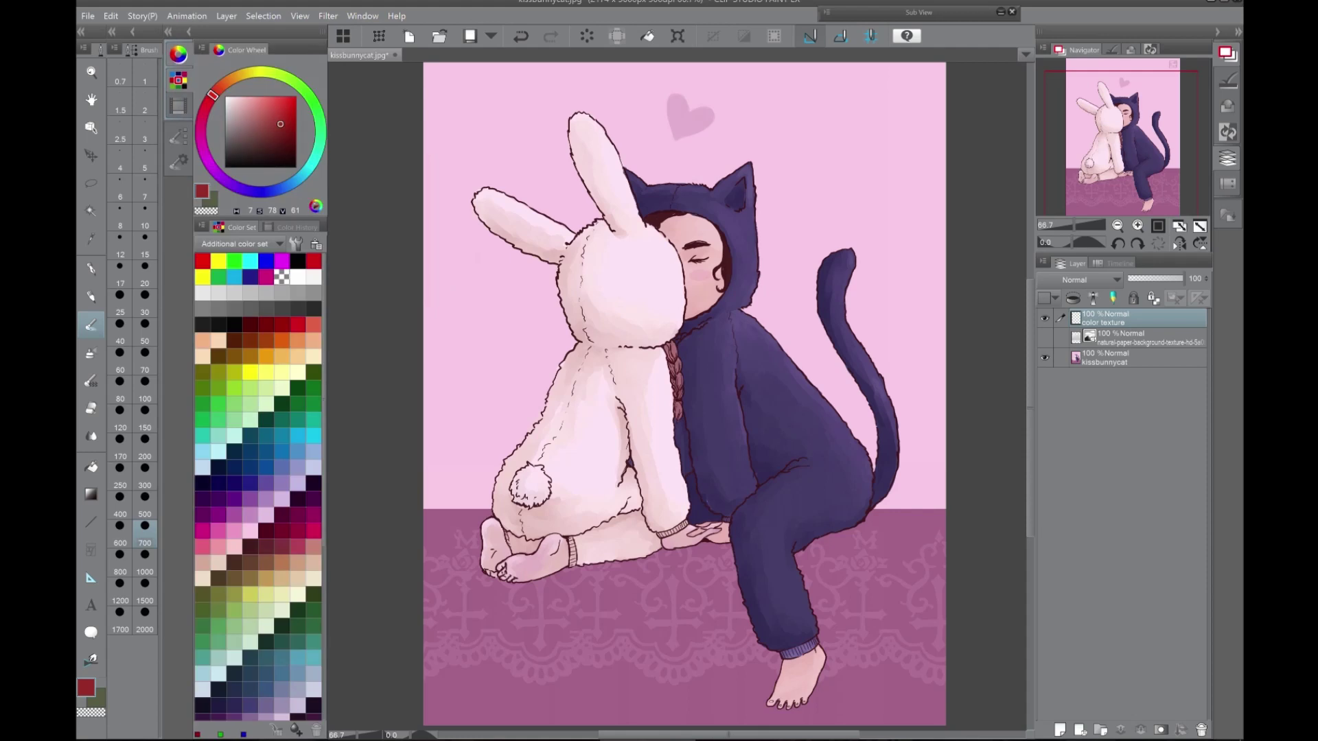
click(282, 482)
mouse_move(604, 247)
mouse_down()
mouse_move(652, 296)
mouse_move(557, 320)
mouse_move(480, 370)
mouse_up()
mouse_move(618, 296)
mouse_down()
mouse_move(604, 426)
mouse_move(659, 474)
mouse_move(790, 295)
mouse_up()
Paint large rough patches of pink, dark purple and light yellow across the artwork on the color texture layer
drag(1118, 157, 1117, 136)
click(1137, 225)
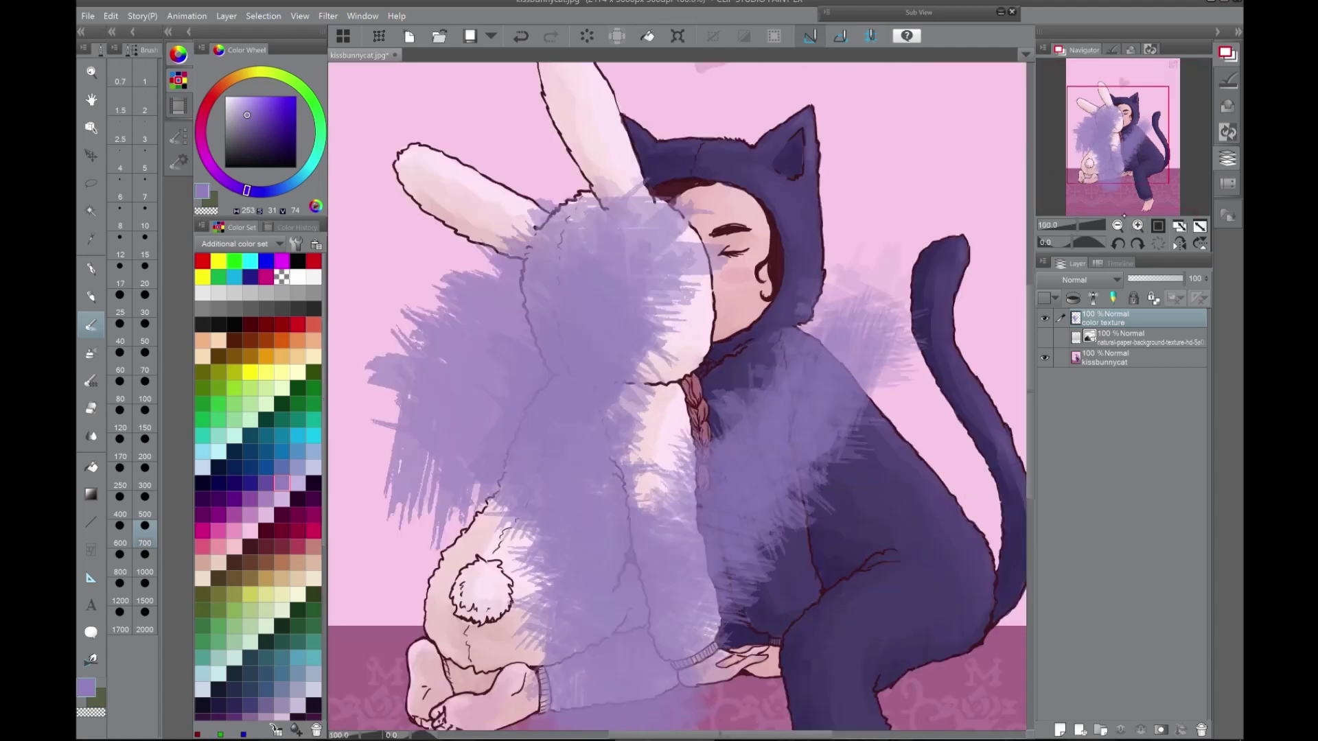
click(1117, 225)
mouse_move(1155, 142)
mouse_down()
mouse_move(1161, 158)
mouse_move(1166, 146)
mouse_move(1150, 152)
mouse_up()
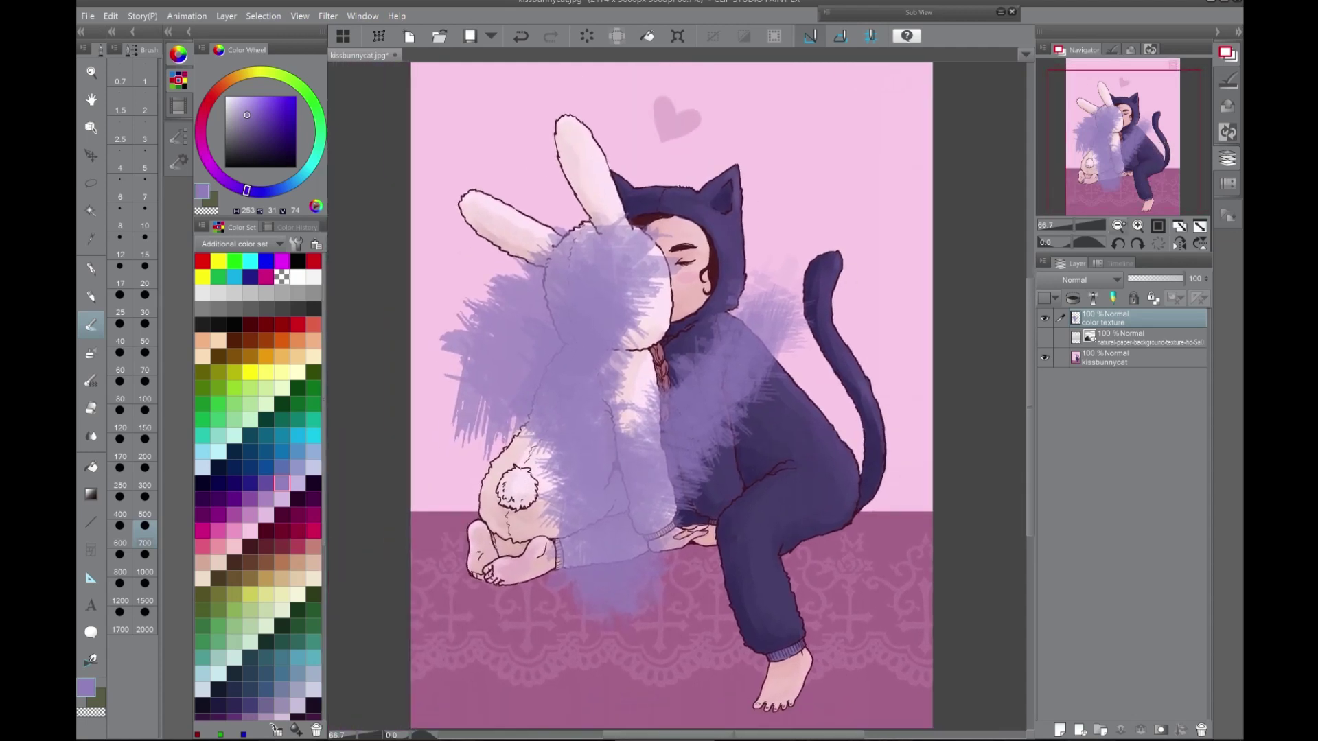
click(234, 531)
mouse_move(721, 220)
mouse_down()
mouse_move(686, 275)
mouse_move(755, 211)
mouse_move(847, 237)
mouse_up()
click(219, 515)
mouse_move(532, 309)
mouse_down()
mouse_move(473, 464)
mouse_move(459, 279)
mouse_move(480, 162)
mouse_up()
click(267, 372)
drag(797, 205, 885, 237)
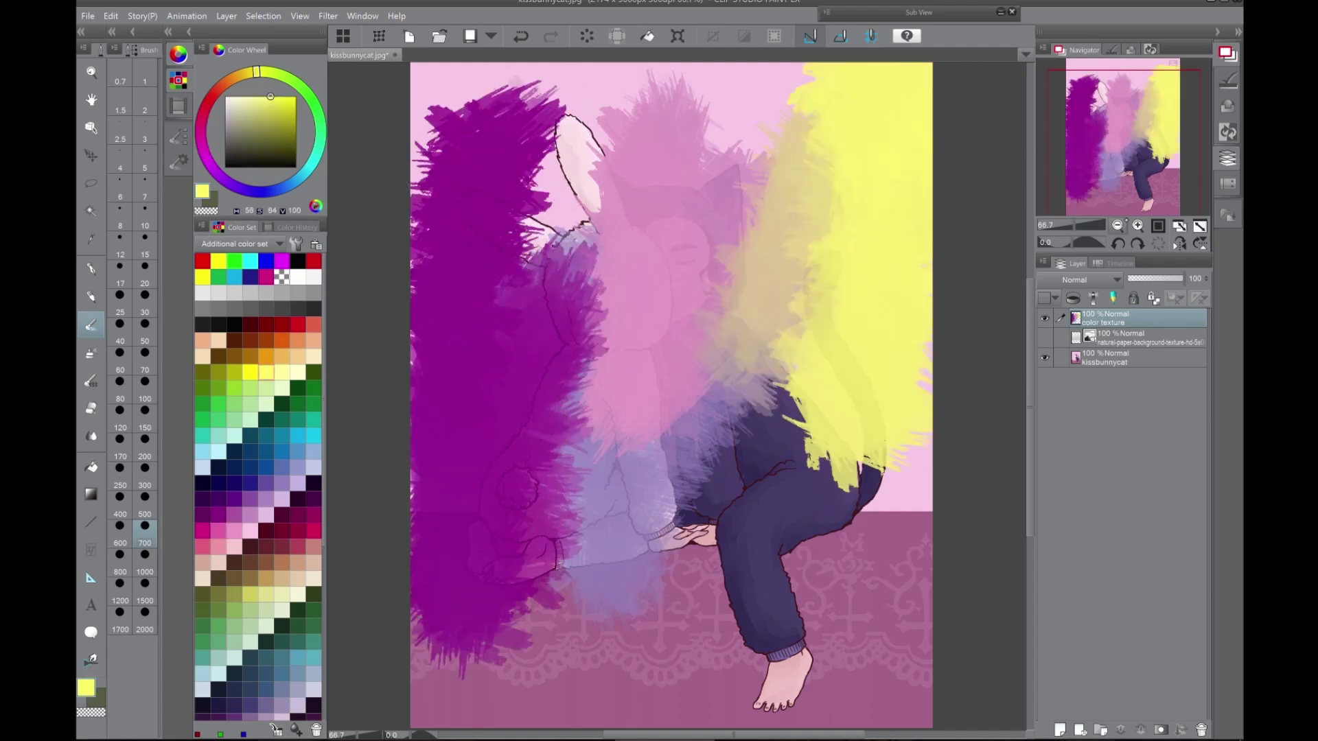
Paint large rough patches of dark blue, light blue and pink over the cat figure and the middle of the color texture layer
click(1119, 225)
click(266, 451)
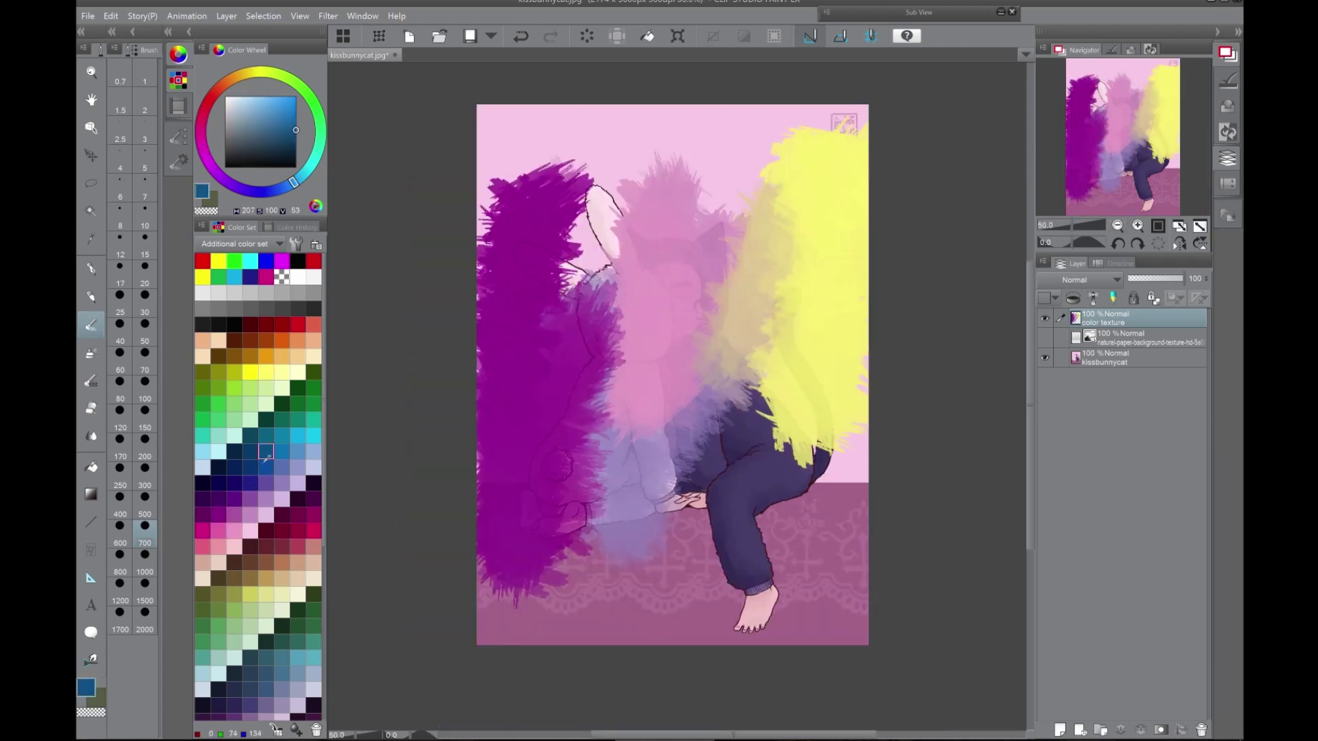
drag(669, 412, 750, 500)
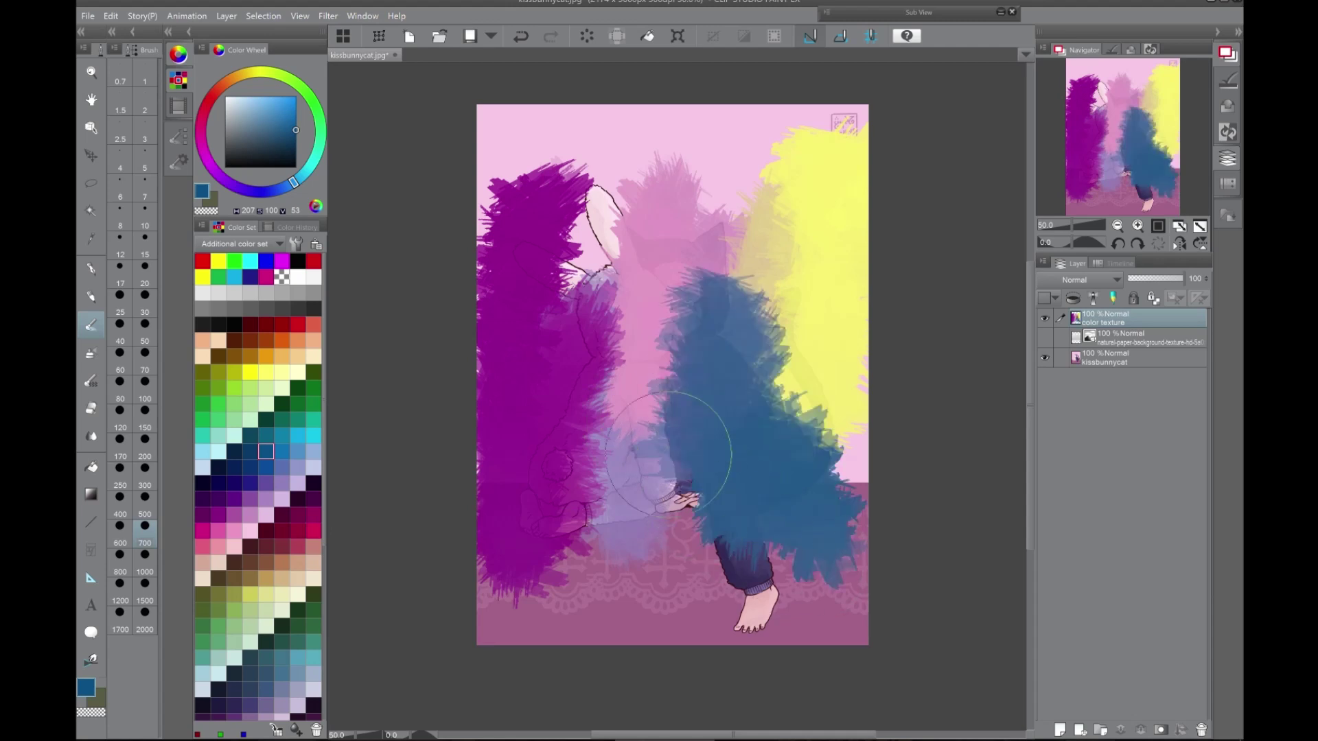
click(297, 435)
mouse_move(643, 474)
mouse_down()
mouse_move(789, 403)
mouse_move(834, 494)
mouse_up()
click(218, 531)
drag(721, 199, 648, 342)
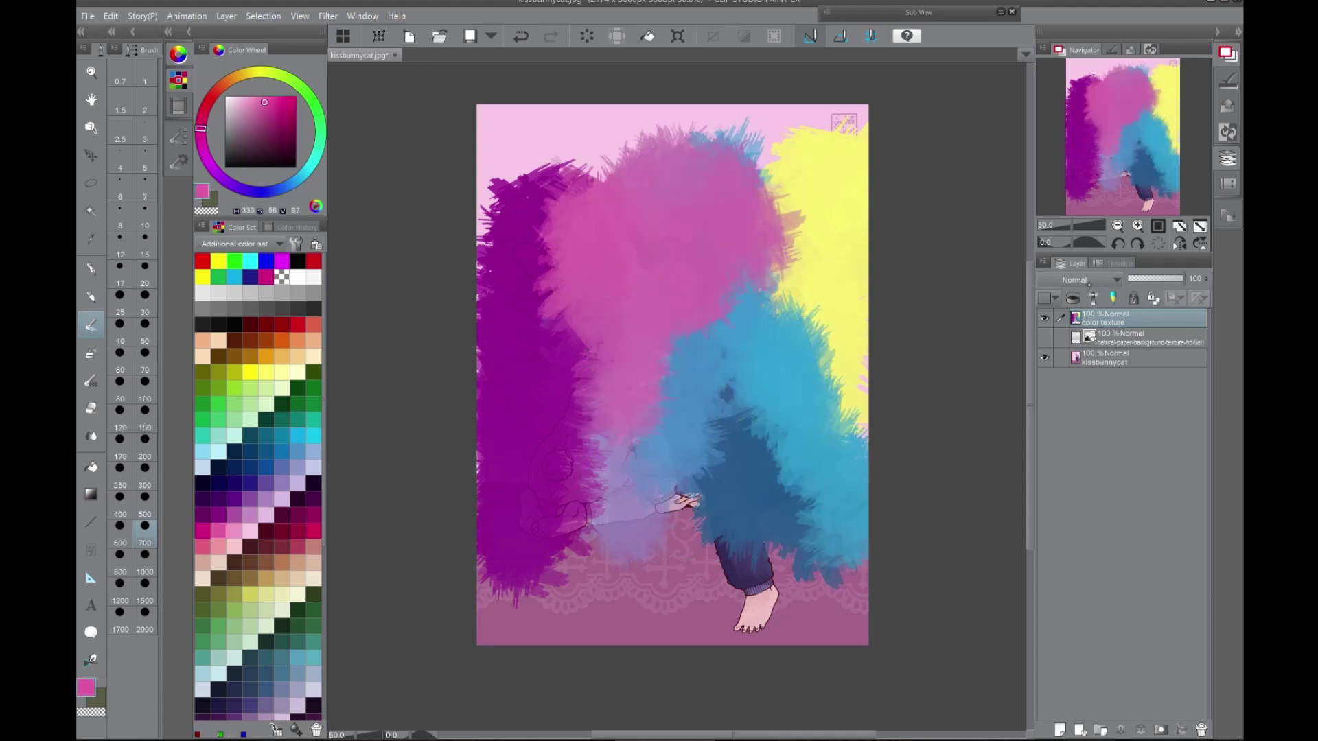
Try Color burn on the color texture layer, settle on the Linear burn blending mode and lower the layer's opacity to 23%
click(1091, 282)
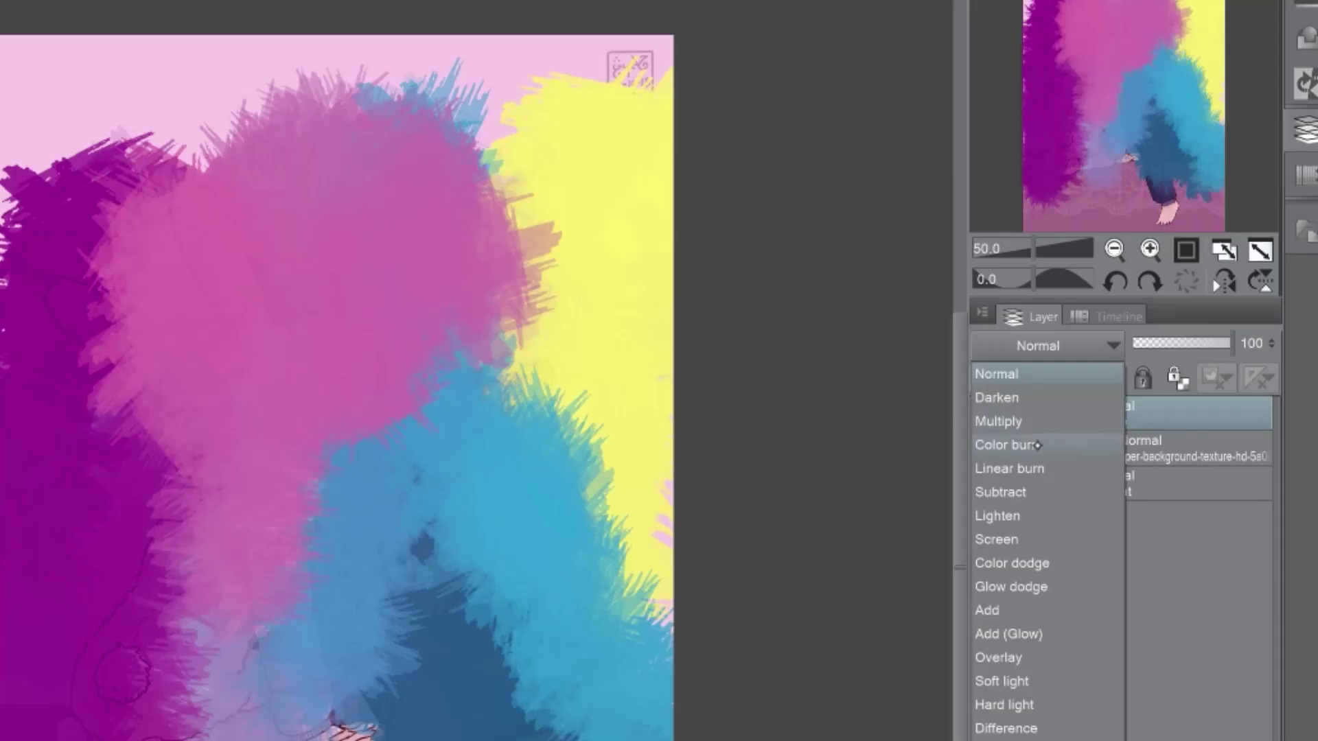
click(1071, 336)
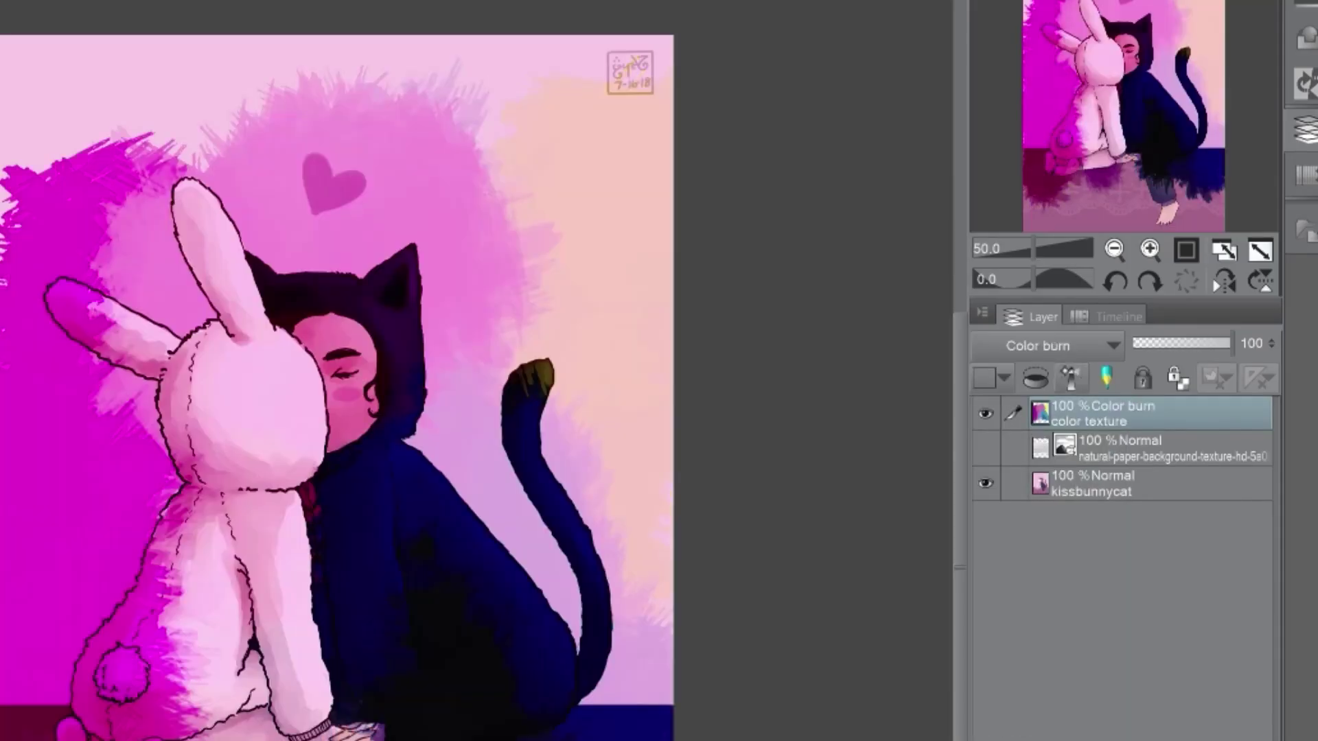
click(1044, 345)
click(1057, 465)
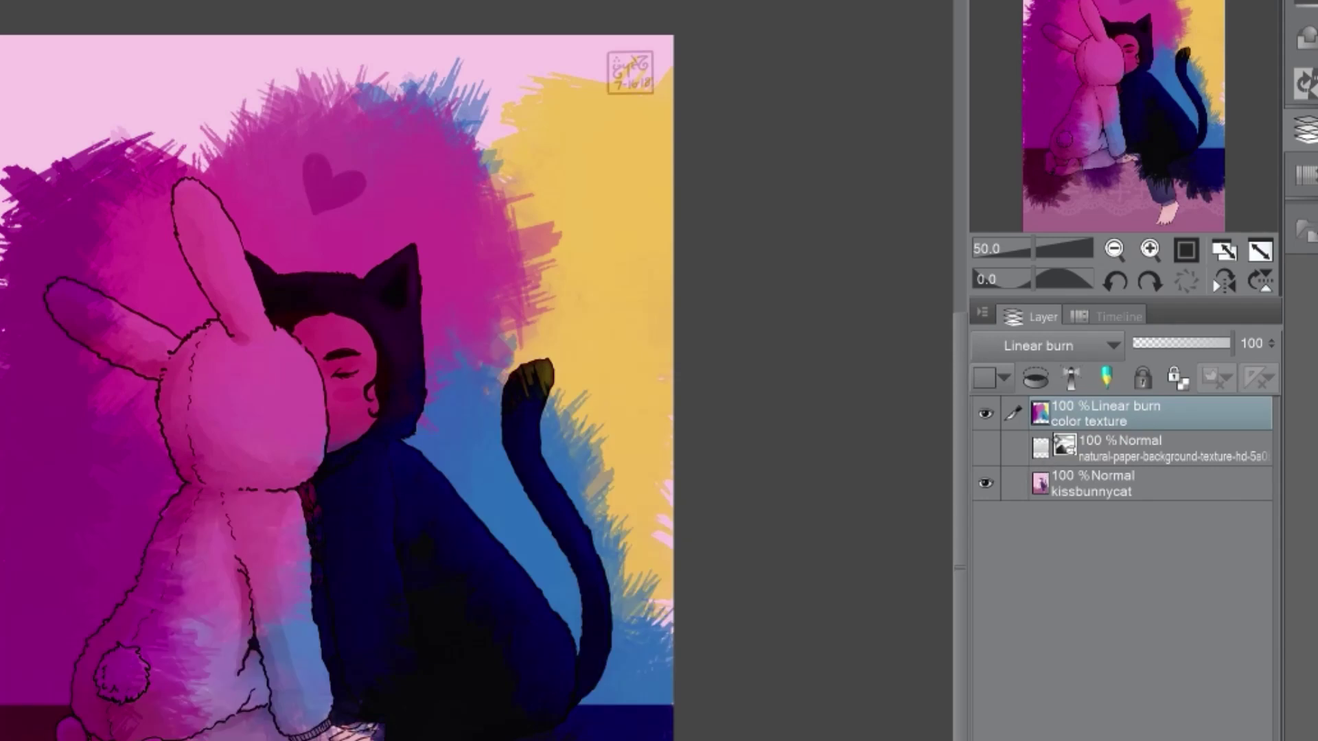
drag(1228, 343, 1162, 343)
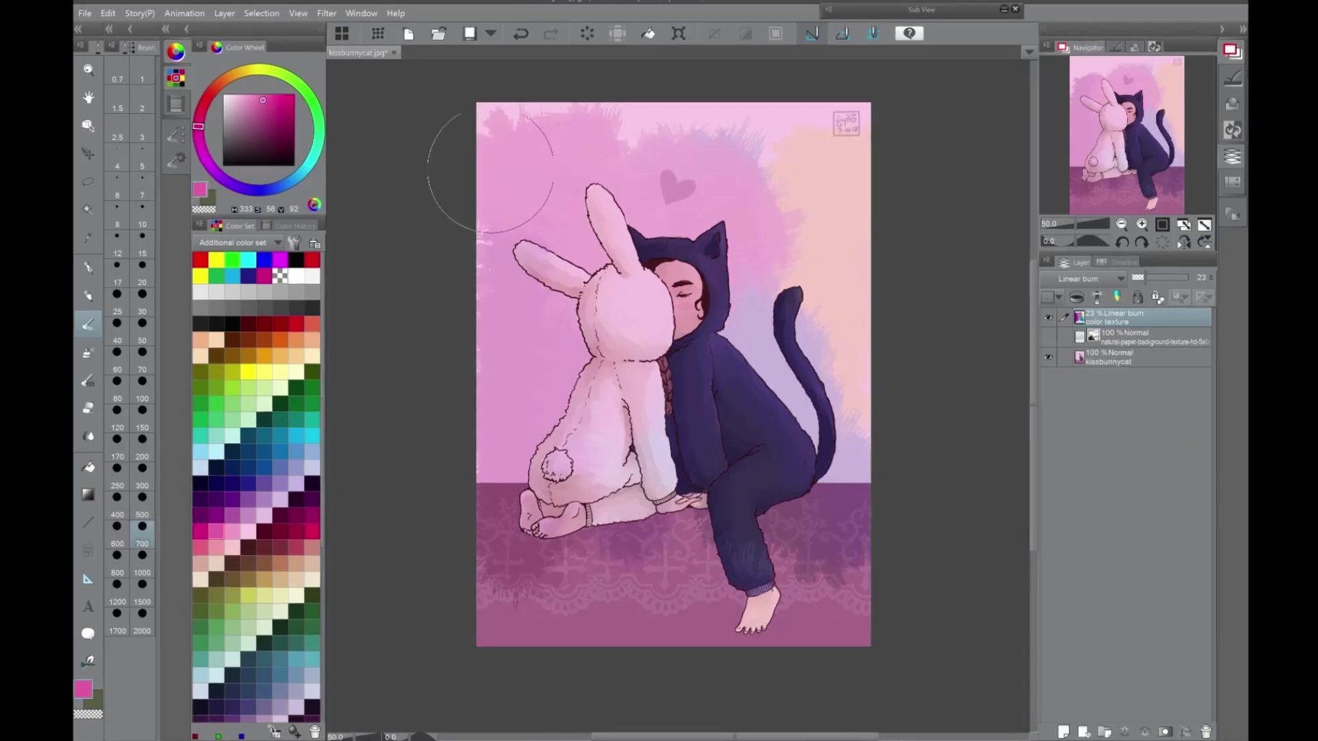
Paint more rough patches, including pale yellow and muted purple, over the background and patterned carpet on the color texture layer
click(276, 467)
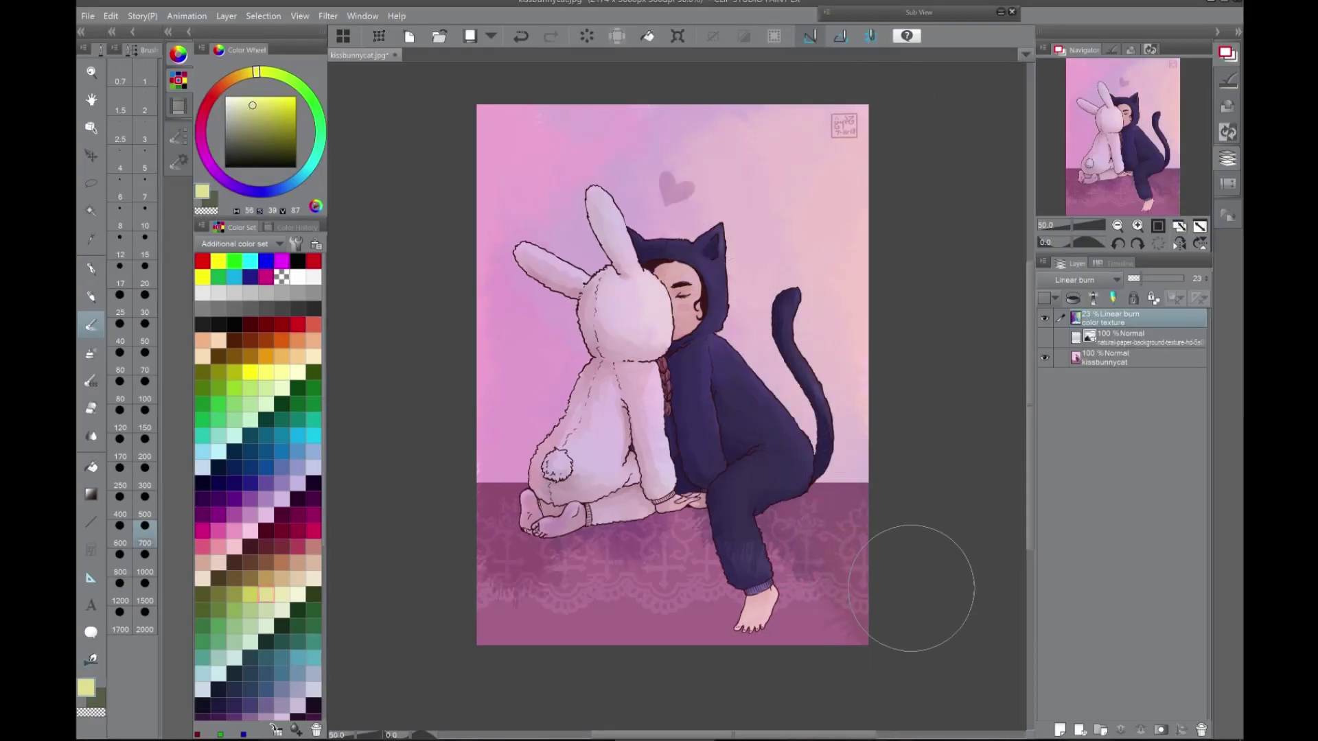
click(1137, 225)
mouse_move(1148, 141)
mouse_down()
mouse_move(1146, 117)
mouse_move(1153, 134)
mouse_up()
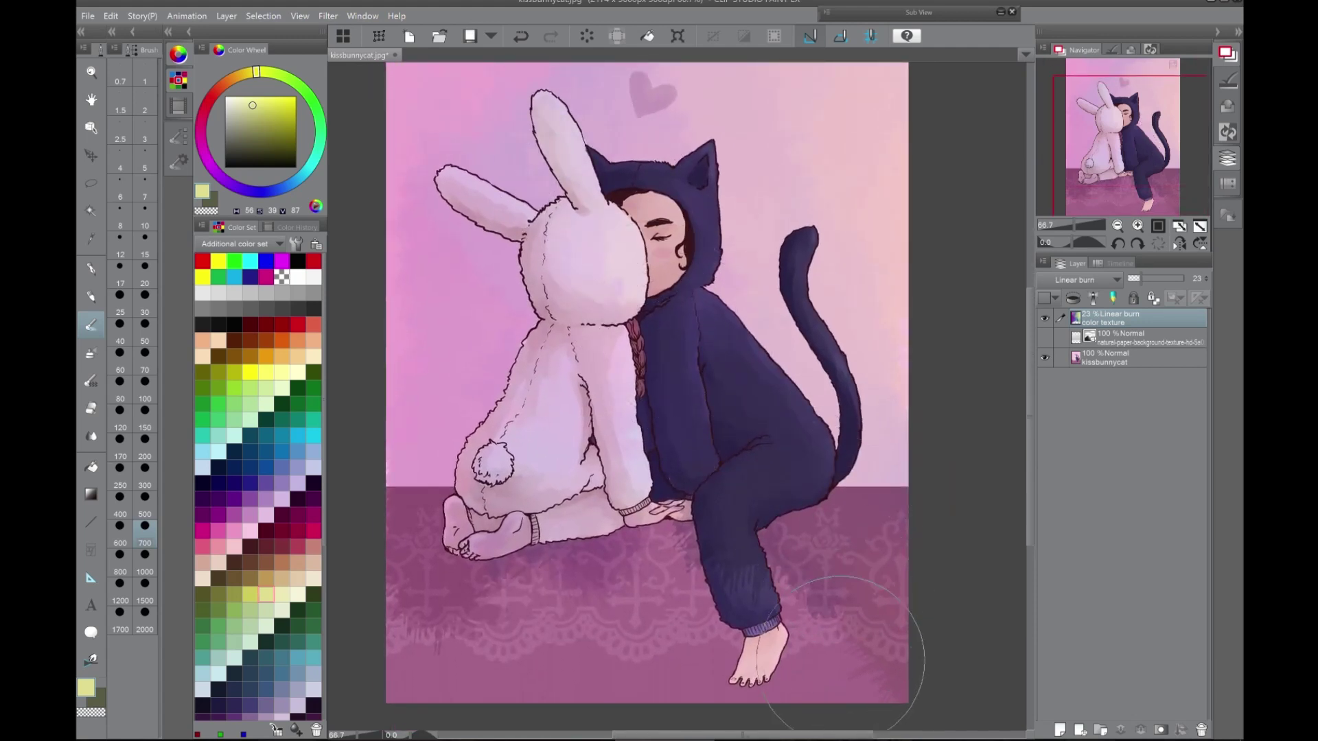
click(251, 484)
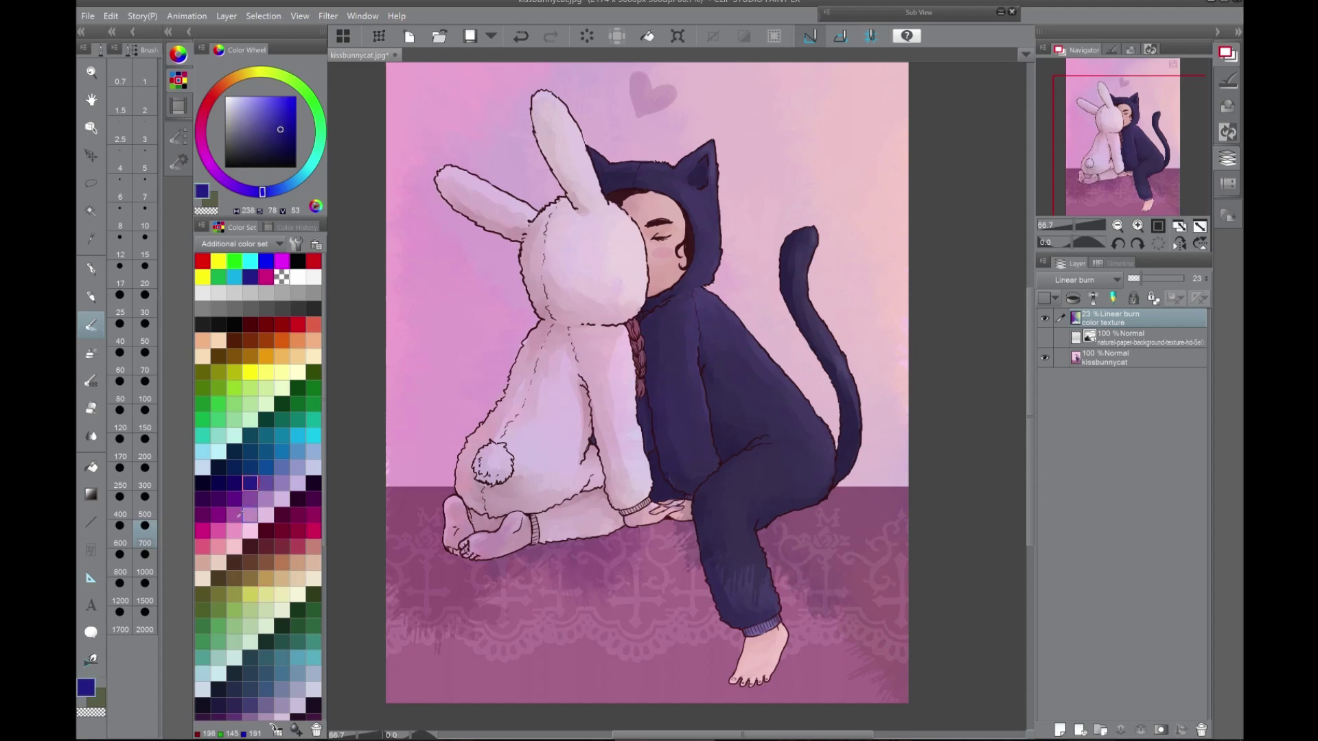
click(210, 528)
mouse_move(522, 597)
mouse_down()
mouse_move(690, 618)
mouse_move(710, 574)
mouse_move(703, 585)
mouse_move(462, 588)
mouse_up()
drag(1165, 126, 1168, 129)
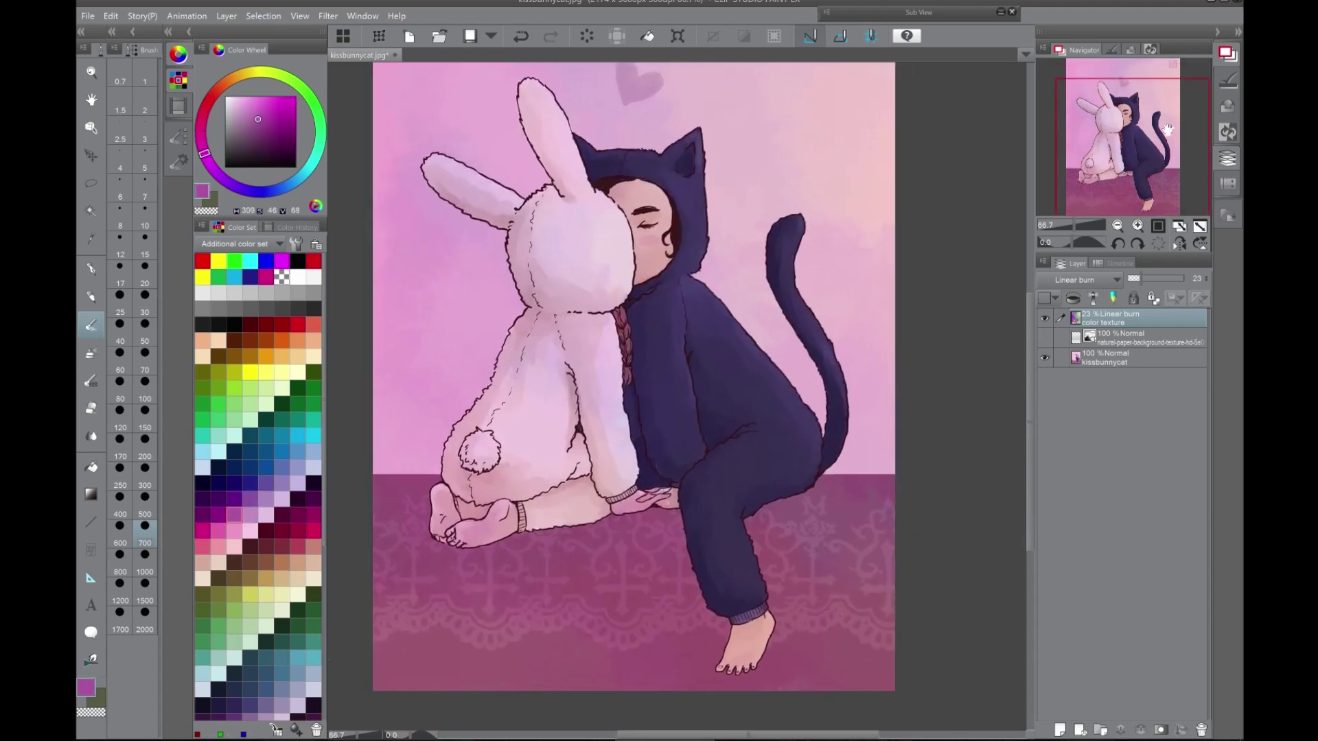
Set the color texture layer to Normal at 100% opacity to view the painted colors on their own
click(1107, 281)
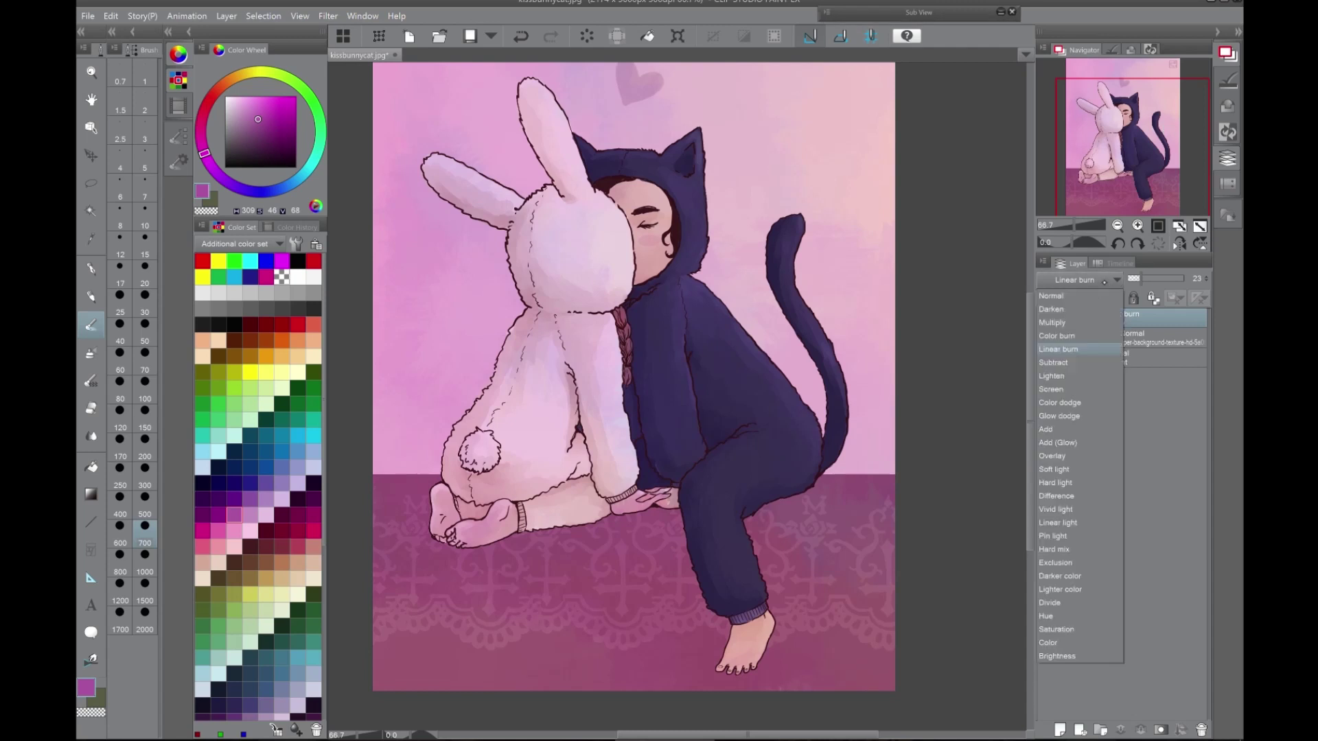
click(1094, 296)
drag(1134, 278, 1224, 278)
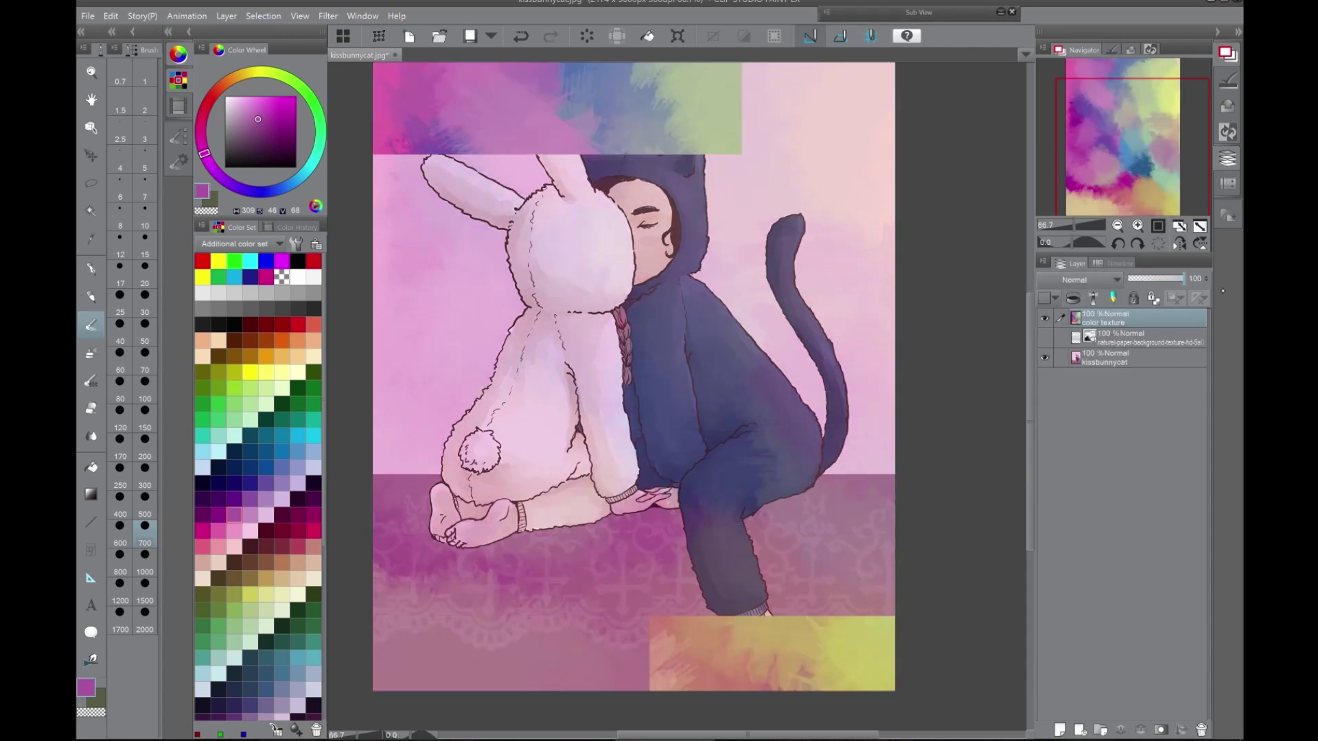
click(1120, 227)
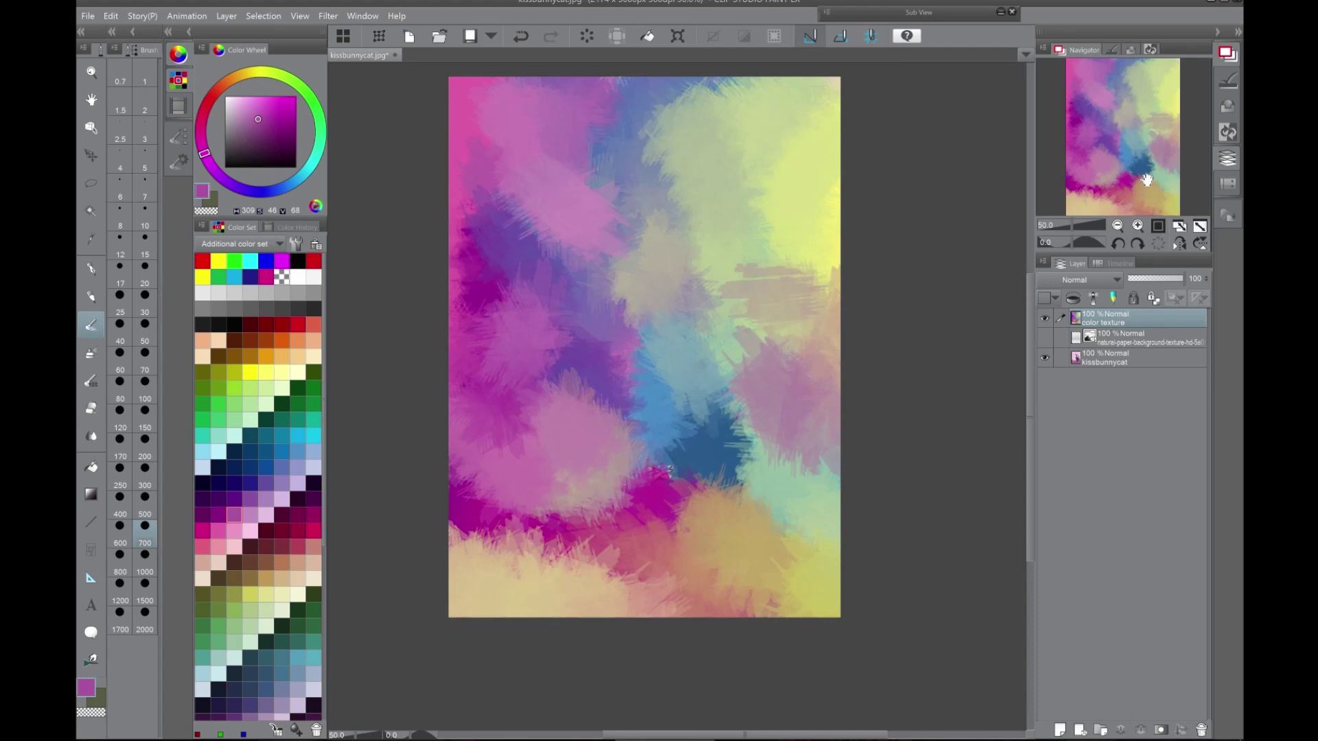
mouse_move(1147, 180)
mouse_down()
mouse_move(1150, 165)
mouse_move(1140, 170)
mouse_up()
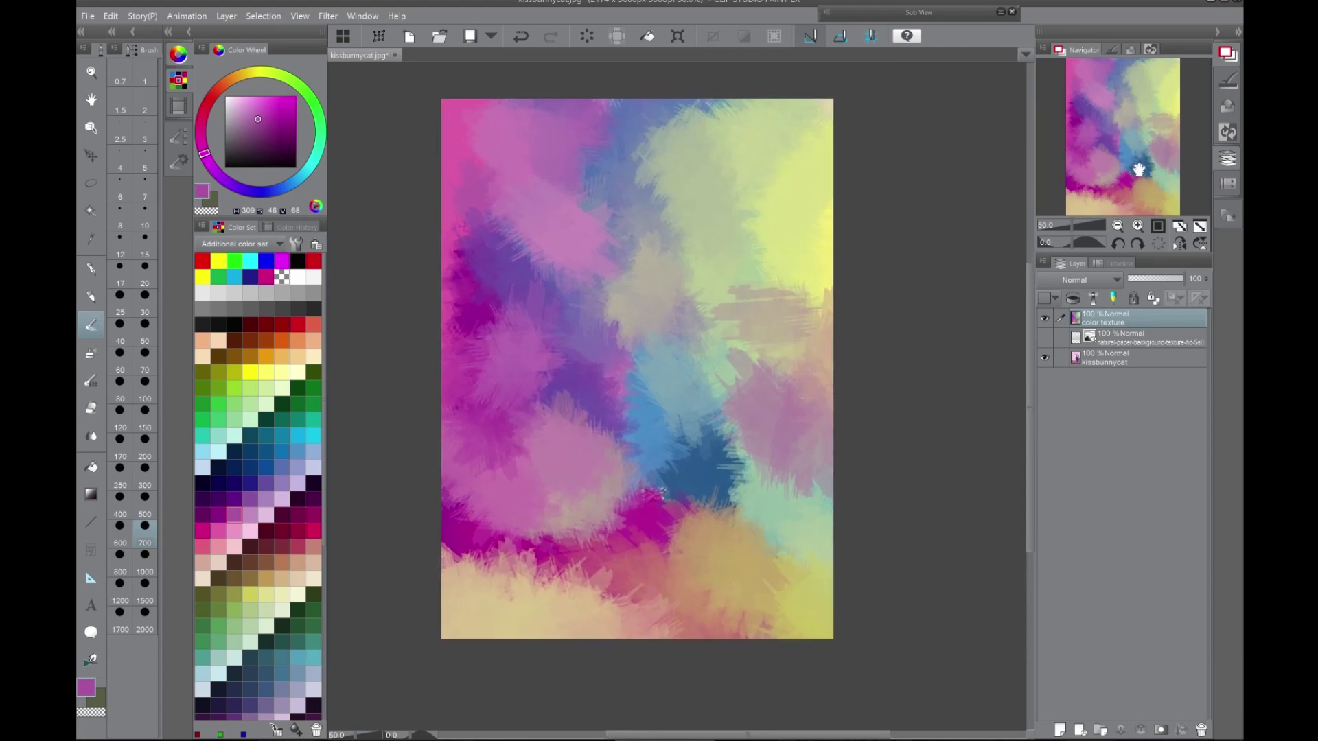
Set the color texture layer to Linear burn and compare several opacity levels, ending at 21%
click(1150, 278)
click(1085, 279)
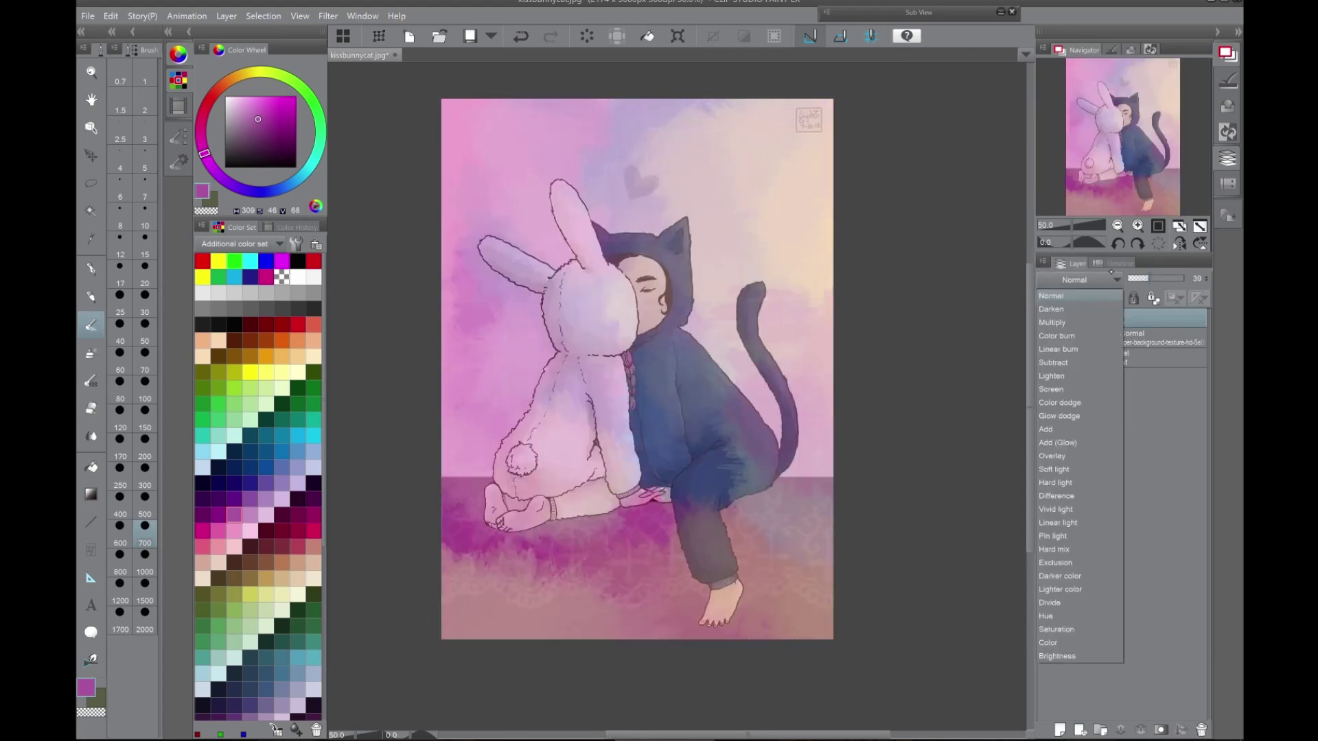
click(1060, 350)
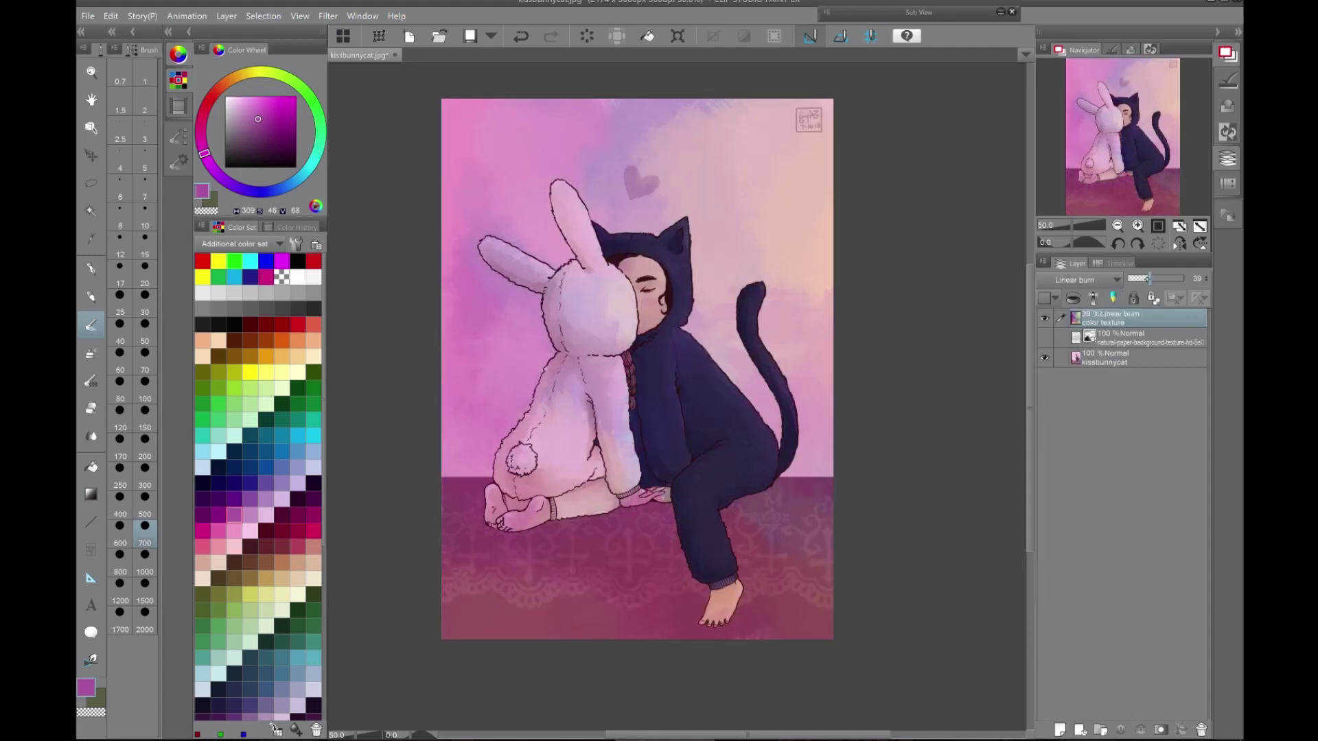
click(1138, 280)
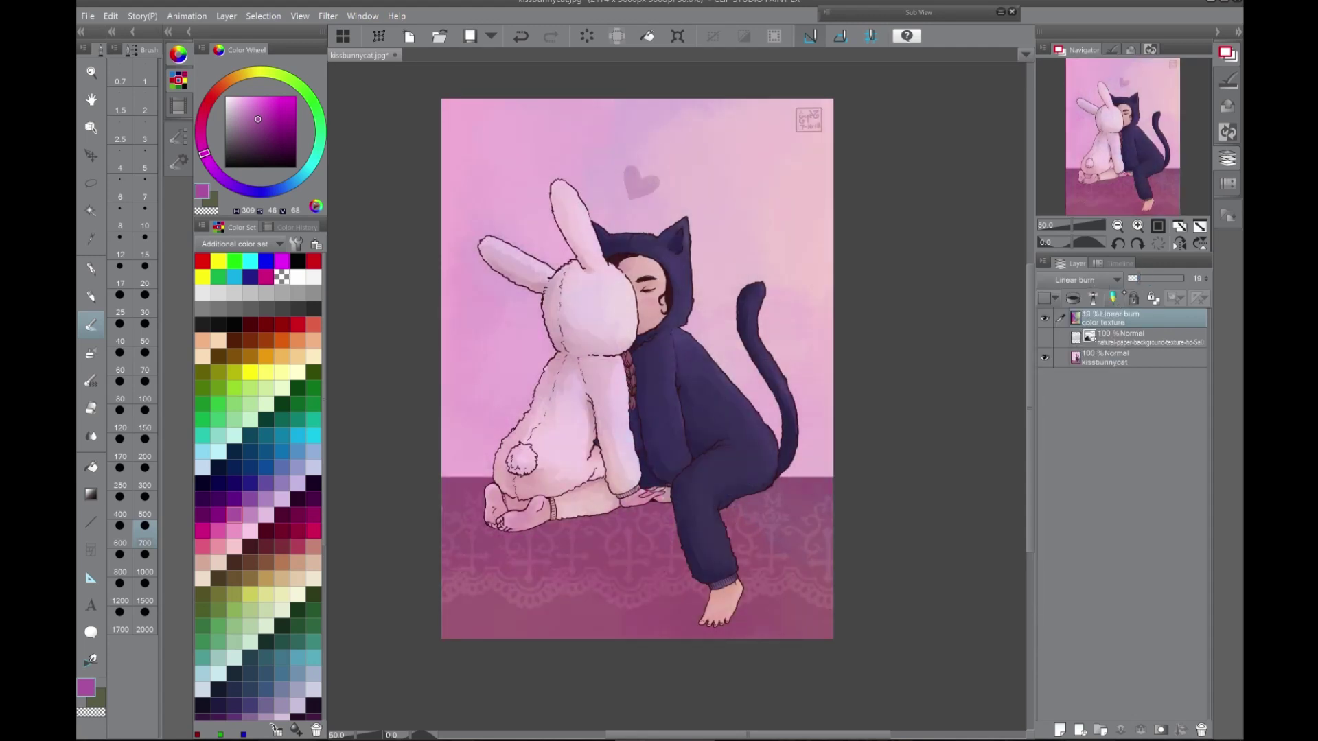
click(1134, 152)
click(1144, 280)
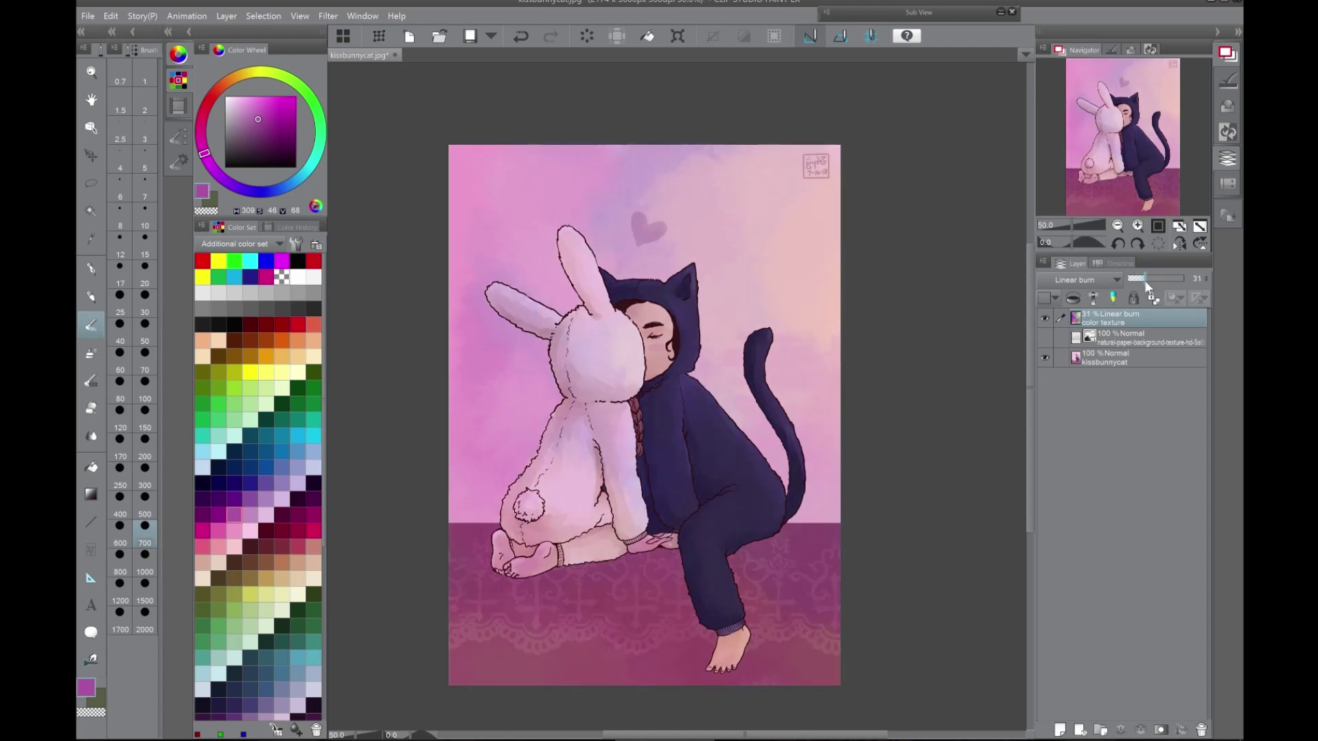
drag(1142, 278, 1136, 276)
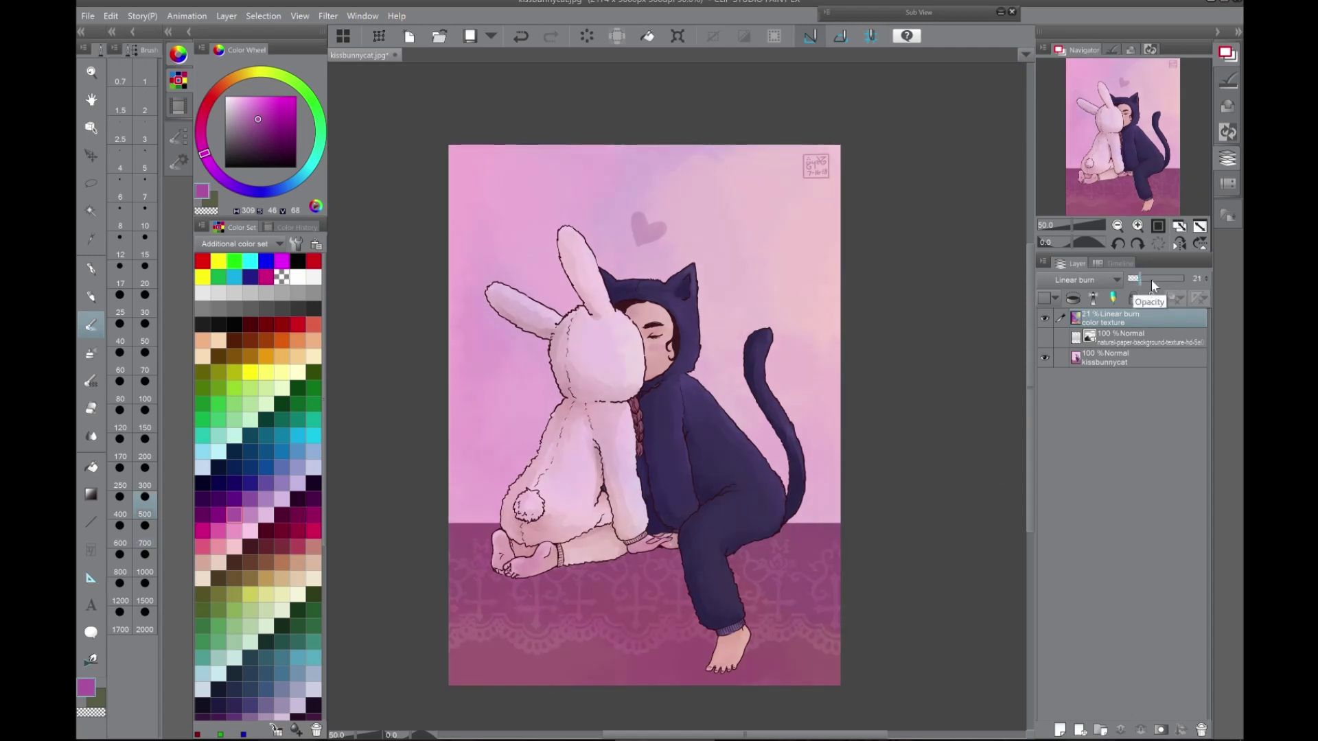
Show the paper texture layer beneath the color texture layer and make it the active layer
click(1137, 226)
drag(1147, 138, 1150, 164)
click(1117, 226)
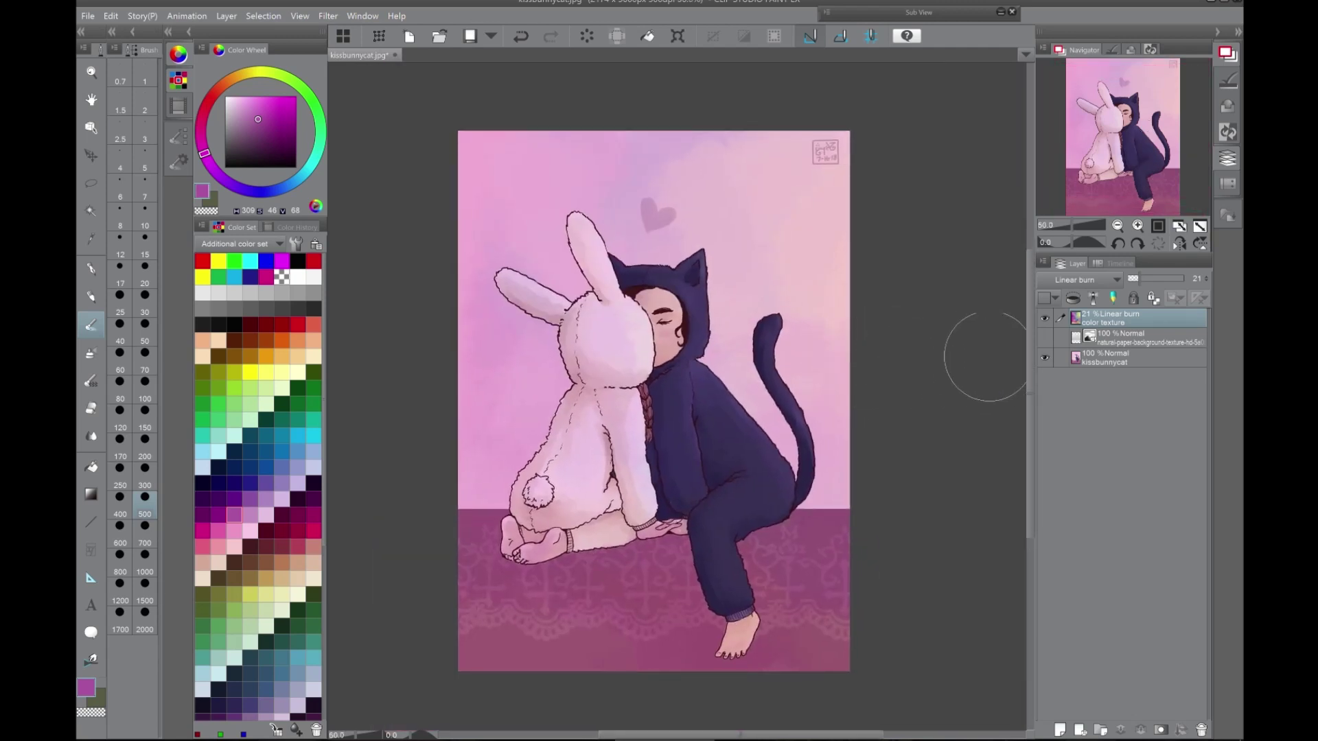
click(1139, 232)
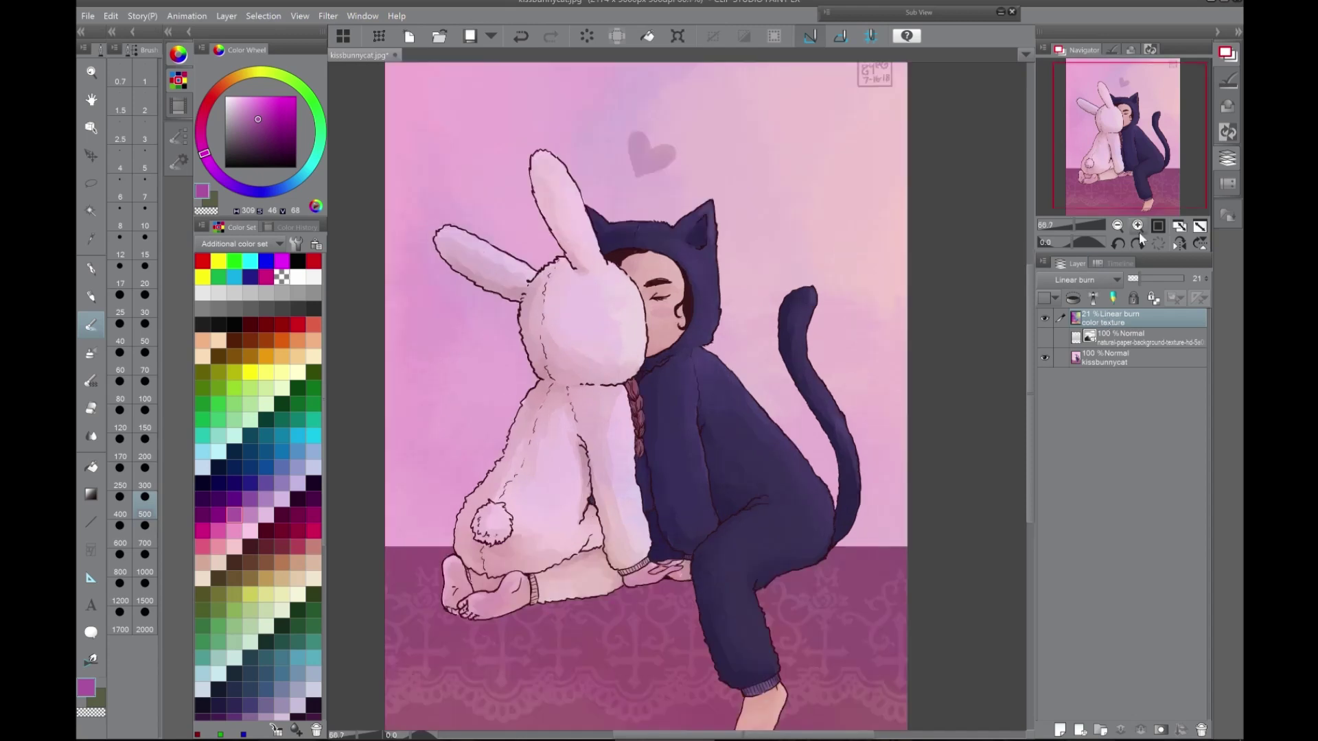
click(1043, 336)
drag(1129, 155, 1129, 147)
click(1140, 338)
Review the paper layer's Texture combine effect and strength, and inspect how both textures look together on the two figures
click(1132, 50)
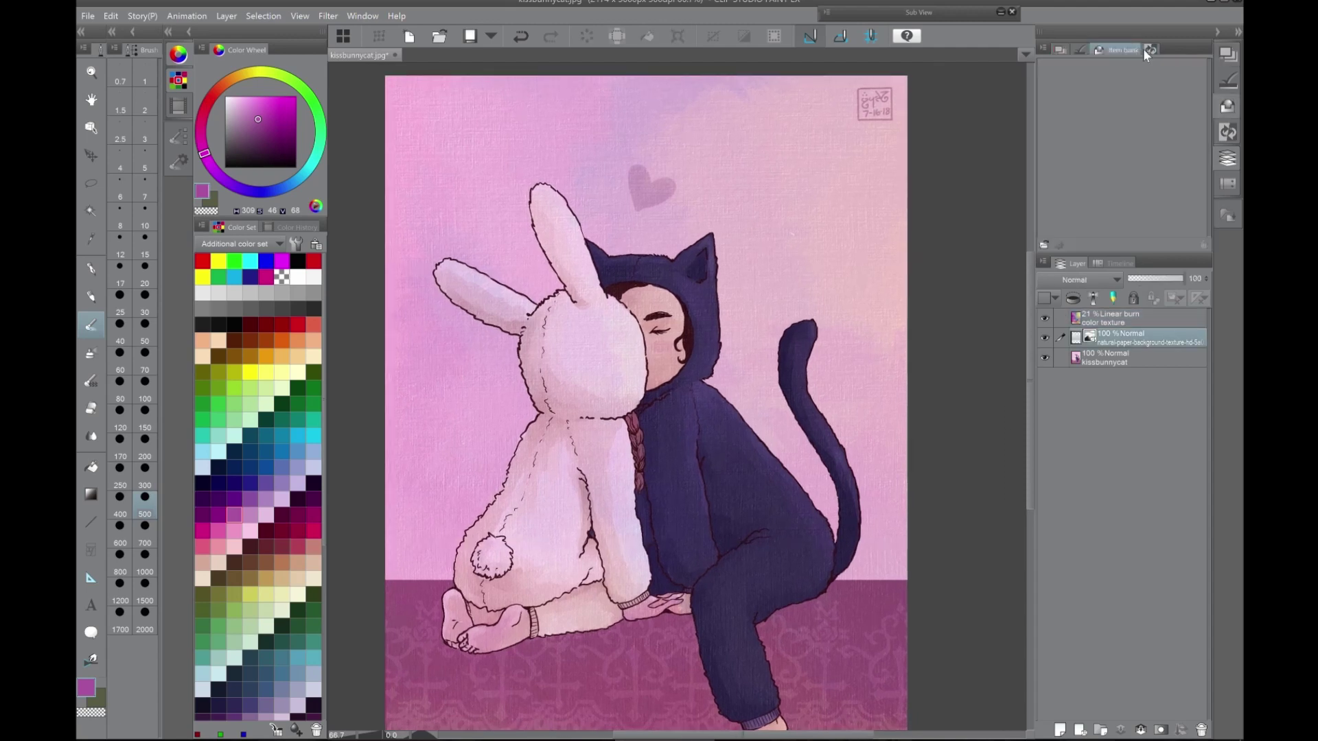
click(1082, 48)
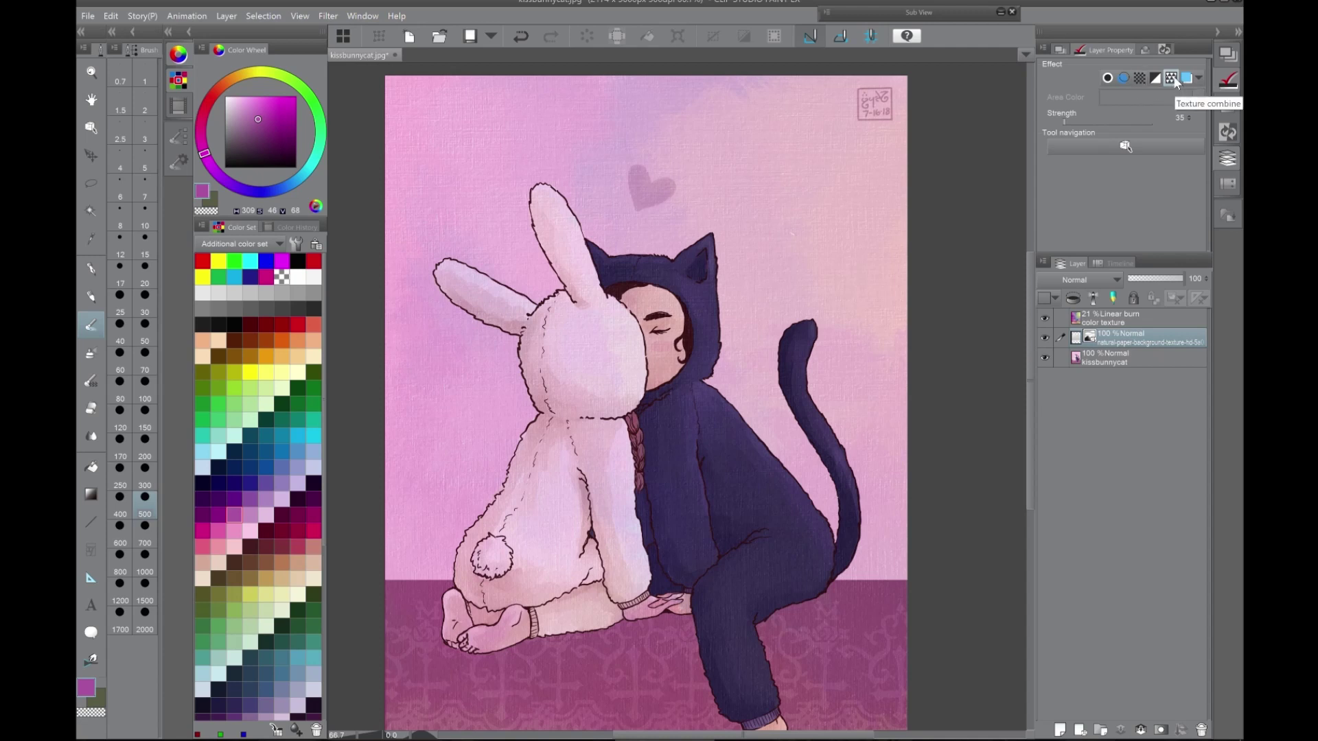
click(1057, 50)
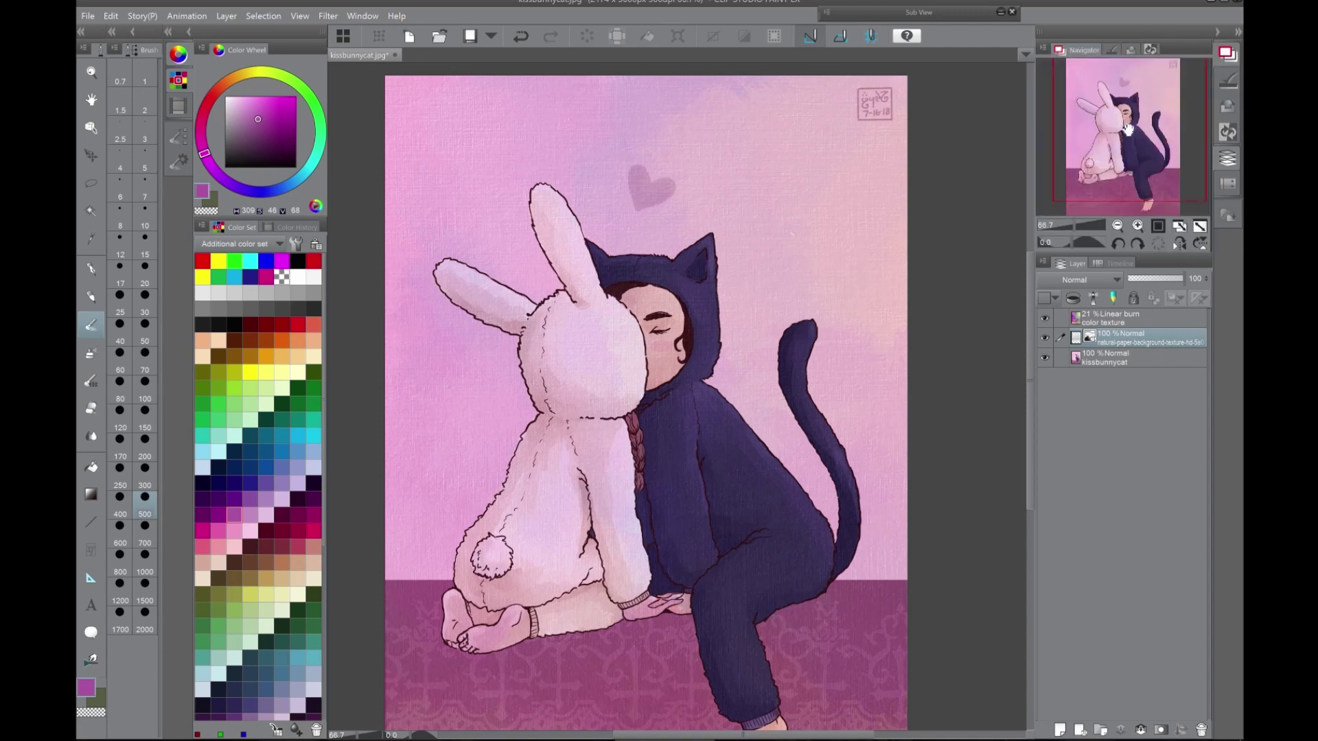
mouse_move(1128, 132)
mouse_down()
mouse_move(1129, 159)
mouse_move(1138, 133)
mouse_up()
click(1138, 226)
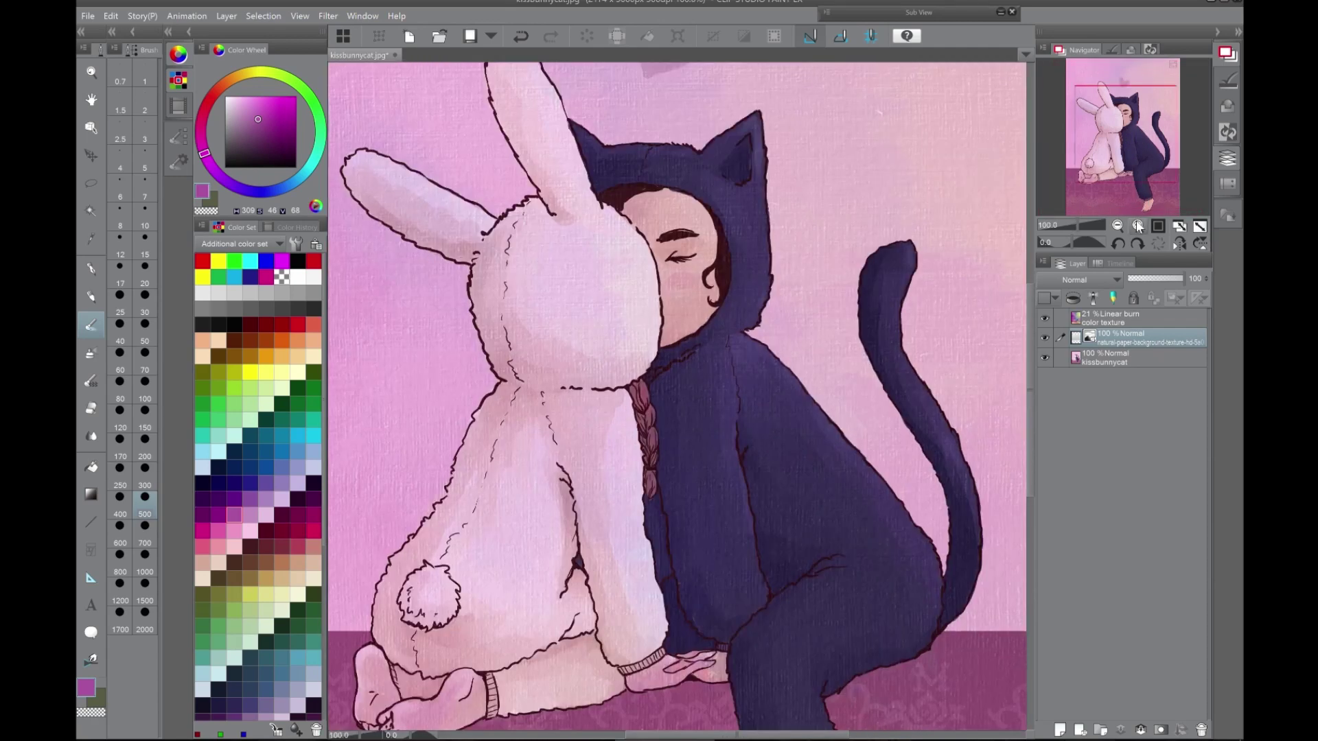
mouse_move(1135, 157)
mouse_down()
mouse_move(1129, 142)
mouse_move(1156, 157)
mouse_up()
click(1118, 226)
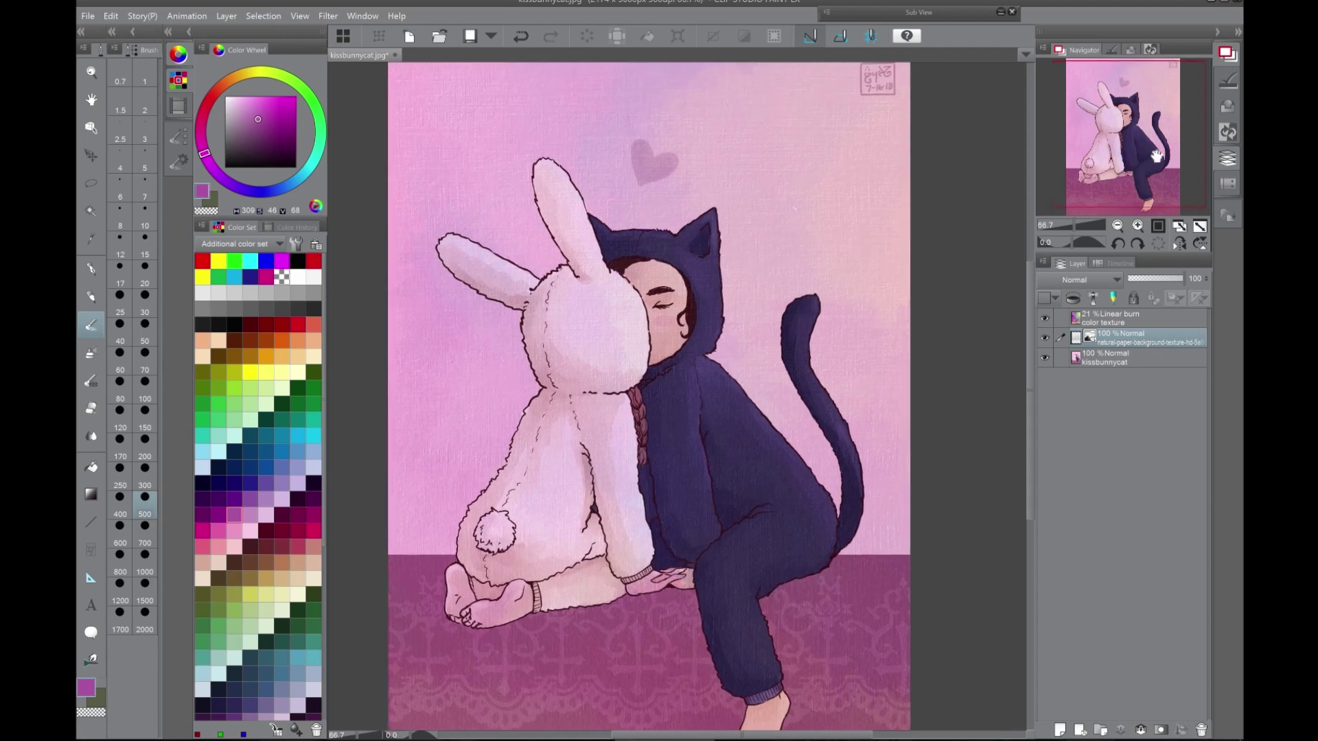